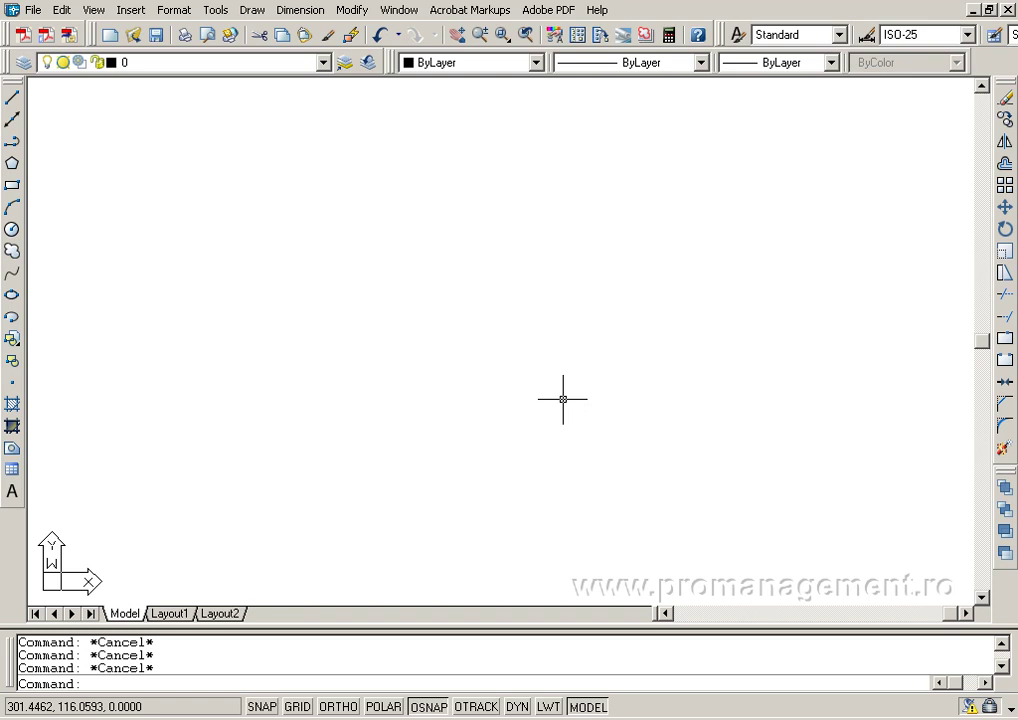
Step: Draw a radius-30 circle near the middle of the drawing
{"action": "type", "text": "ircle"}
{"action": "key", "text": "Return"}
{"action": "left_click", "coordinate": [472, 366]}
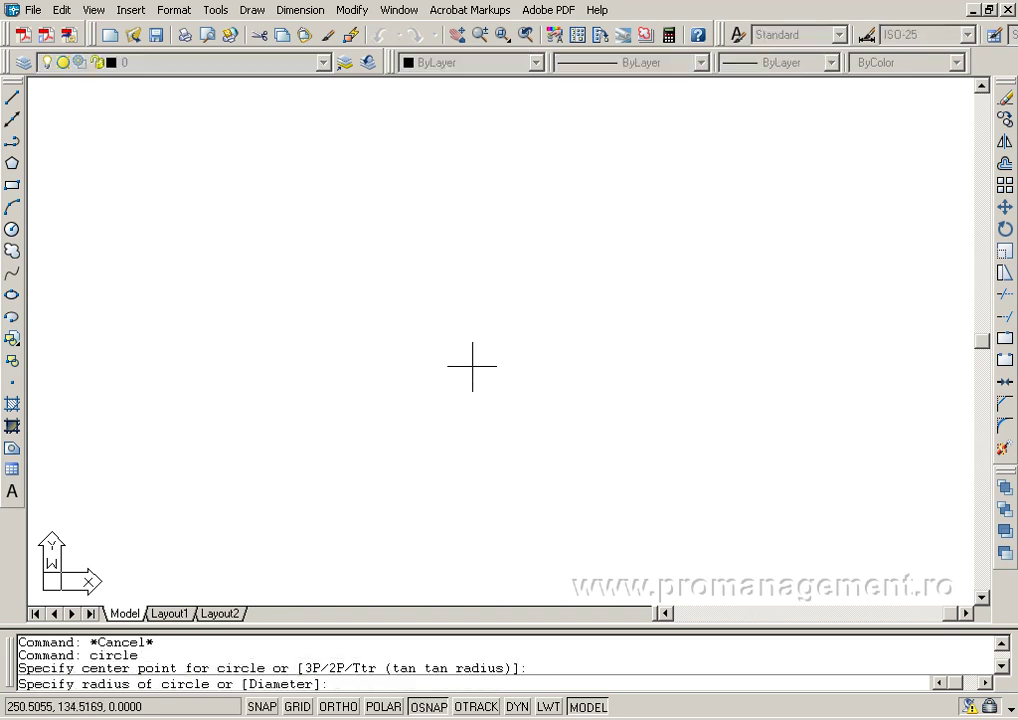
{"action": "type", "text": "0"}
{"action": "key", "text": "Return"}
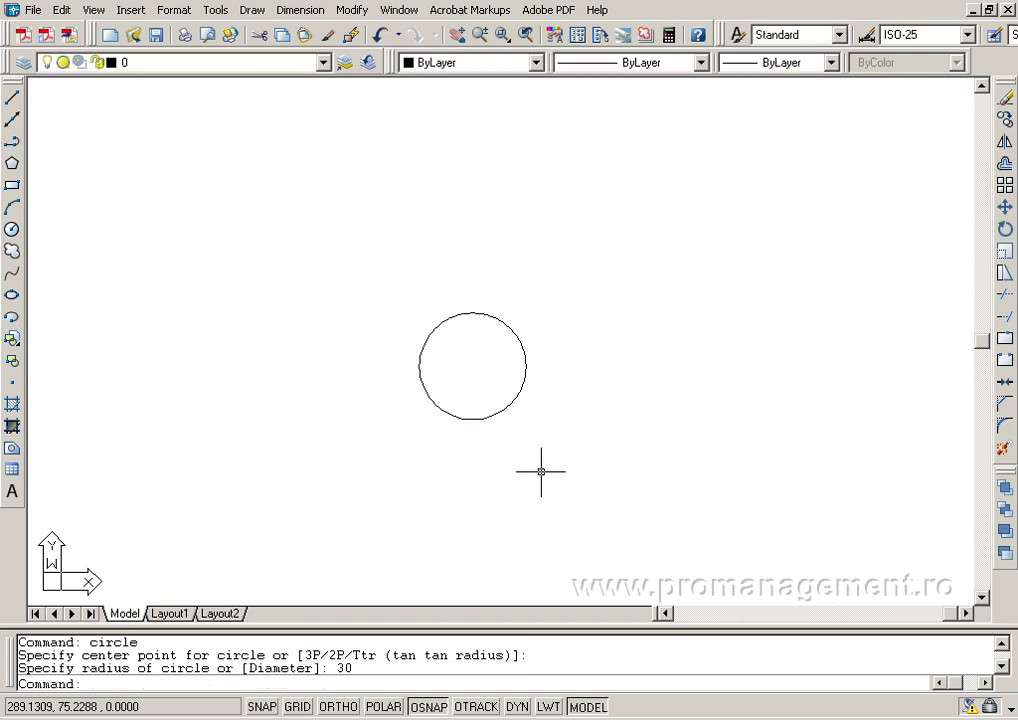
Step: Add a concentric radius-42 circle around it, then start the UCS command
{"action": "type", "text": "circle"}
{"action": "key", "text": "Return"}
{"action": "type", "text": "@"}
{"action": "key", "text": "Return"}
{"action": "type", "text": "42"}
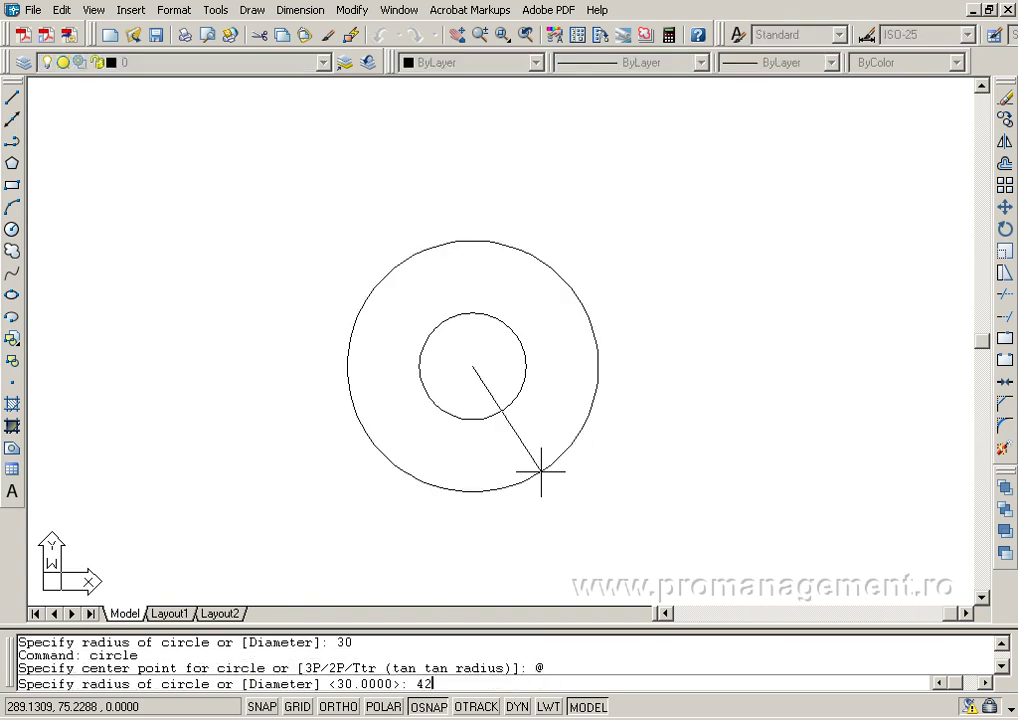
{"action": "key", "text": "Return"}
{"action": "type", "text": "ucs"}
{"action": "key", "text": "Return"}
{"action": "key", "text": "Return"}
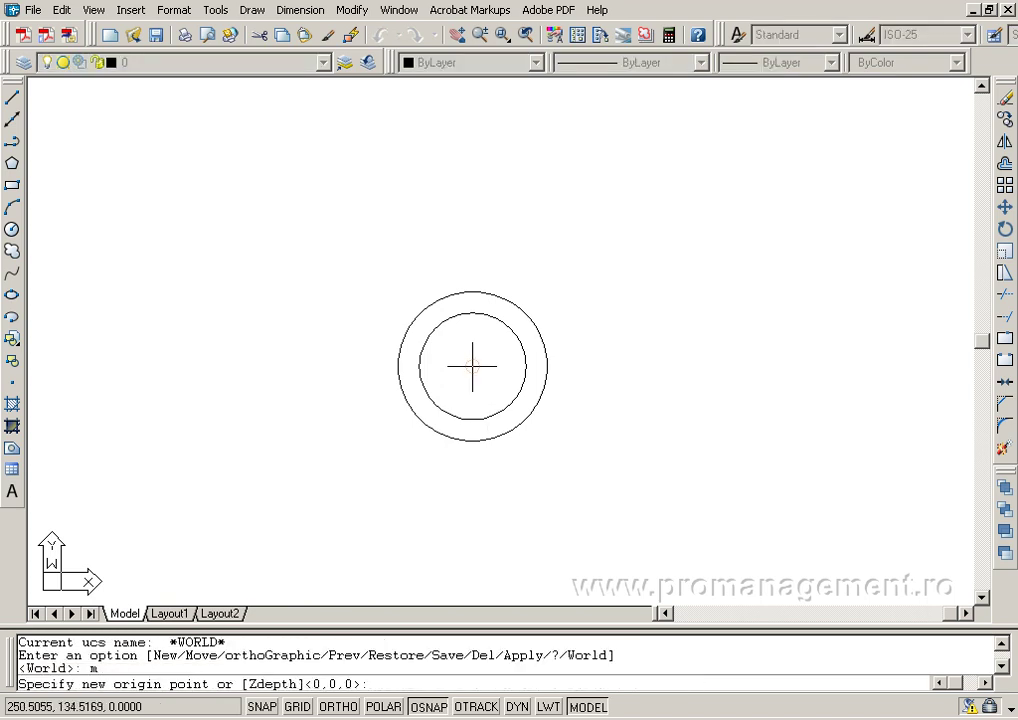
Step: Move the UCS origin to the circles' centre and draw a radius-20 circle at 60,0
{"action": "left_click", "coordinate": [473, 367]}
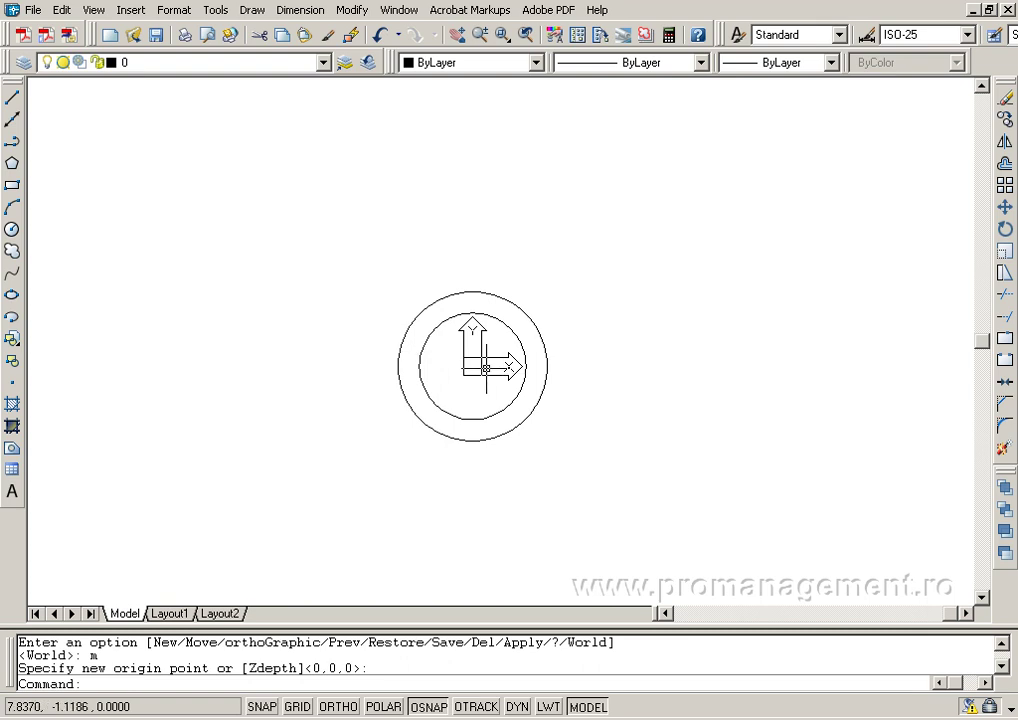
{"action": "scroll", "coordinate": [489, 369], "scroll_direction": "up", "scroll_amount": 3}
{"action": "type", "text": "ircle"}
{"action": "key", "text": "Return"}
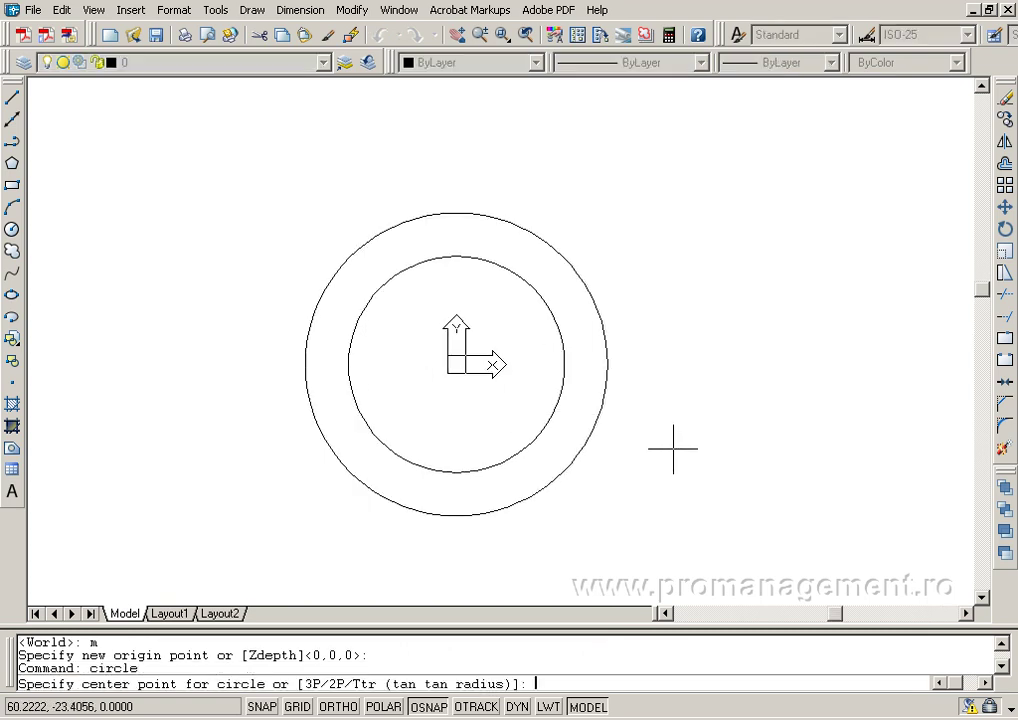
{"action": "type", "text": "0,0"}
{"action": "key", "text": "Return"}
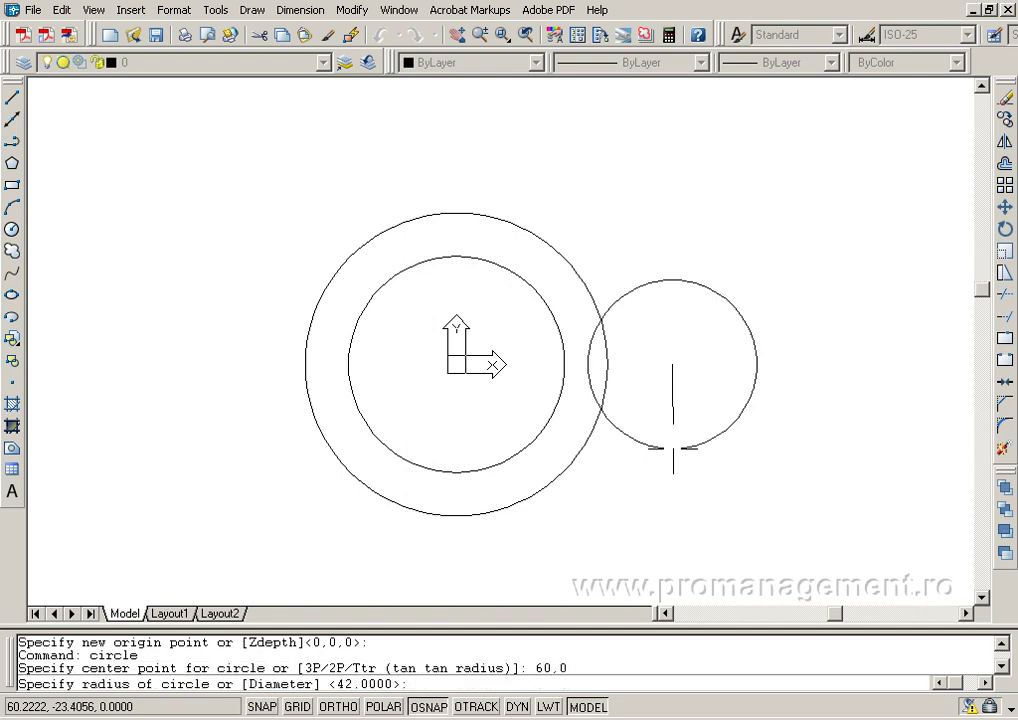
{"action": "type", "text": "0"}
{"action": "key", "text": "Return"}
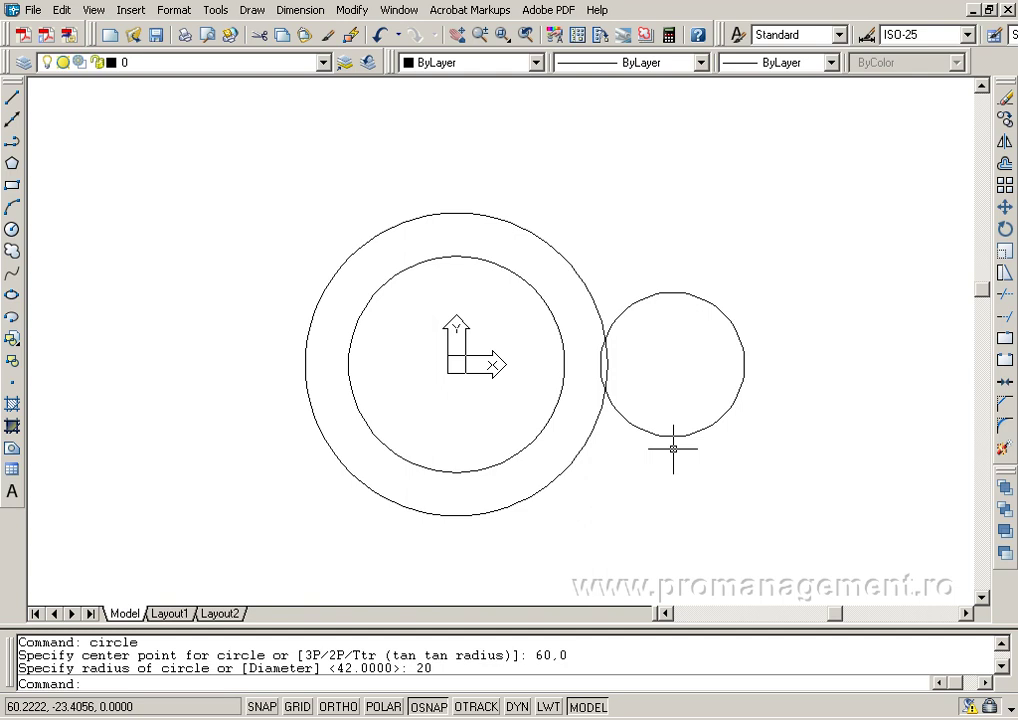
Step: Add a diameter-20 hole concentric with the radius-20 side circle
{"action": "key", "text": "Return"}
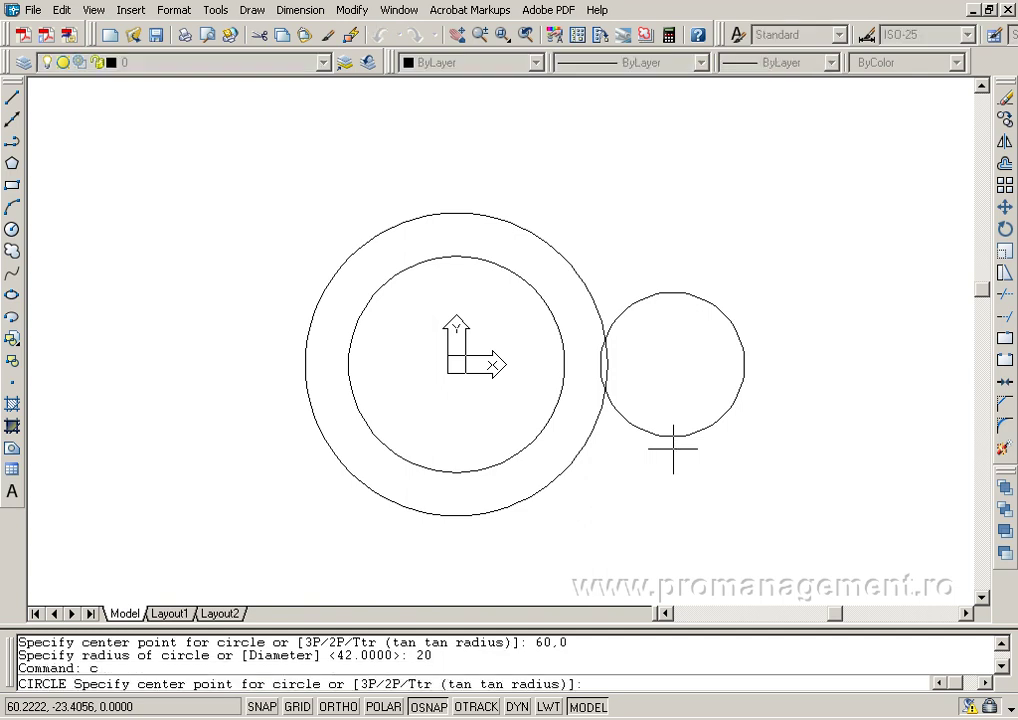
{"action": "type", "text": "@"}
{"action": "key", "text": "Return"}
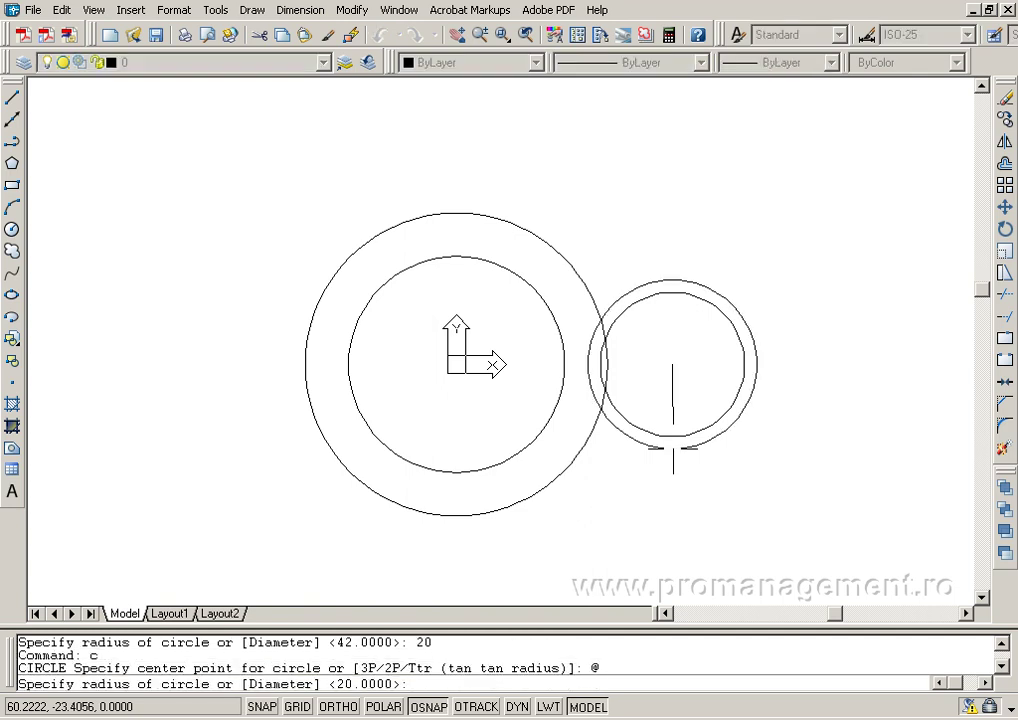
{"action": "type", "text": "d"}
{"action": "key", "text": "Return"}
{"action": "type", "text": "20"}
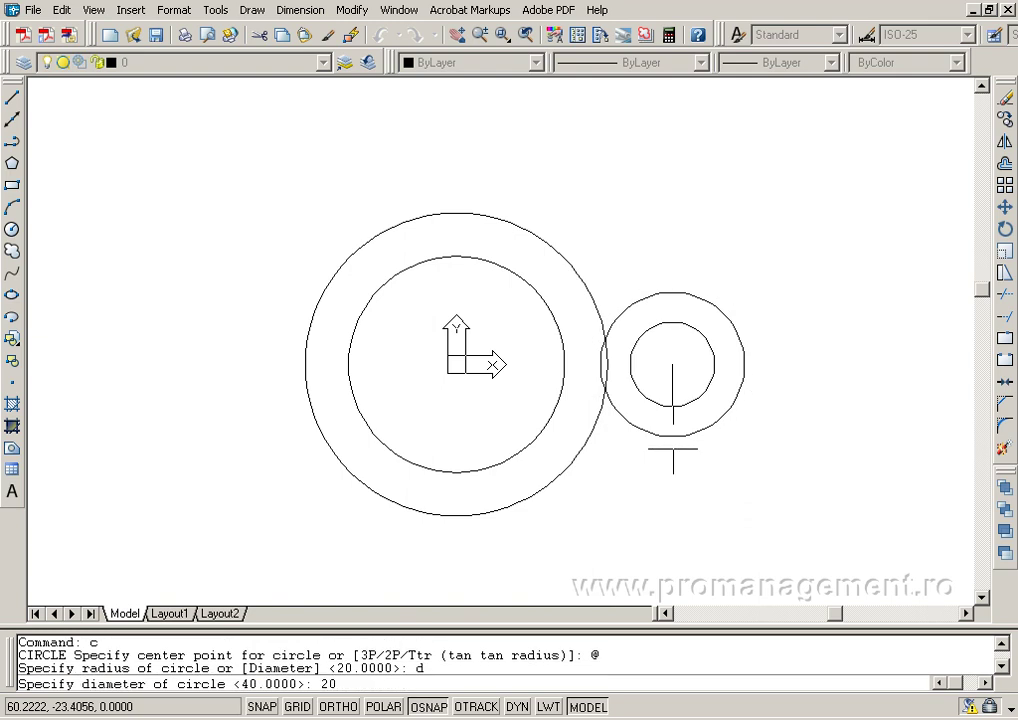
{"action": "key", "text": "Return"}
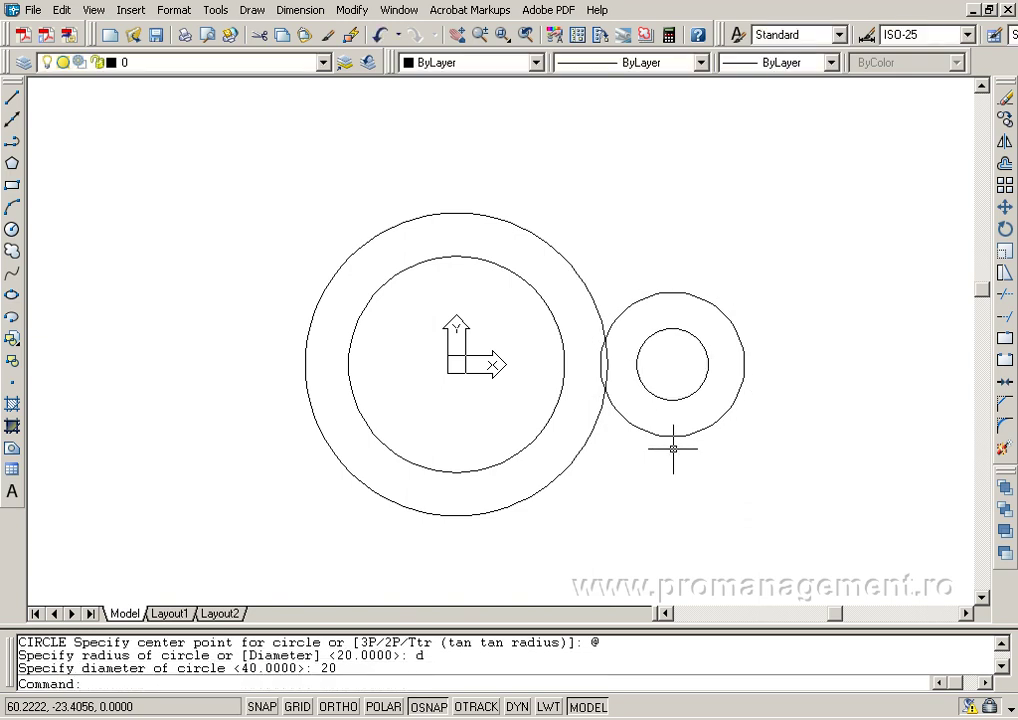
{"action": "type", "text": "line"}
{"action": "key", "text": "Return"}
{"action": "type", "text": "tan"}
{"action": "key", "text": "Return"}
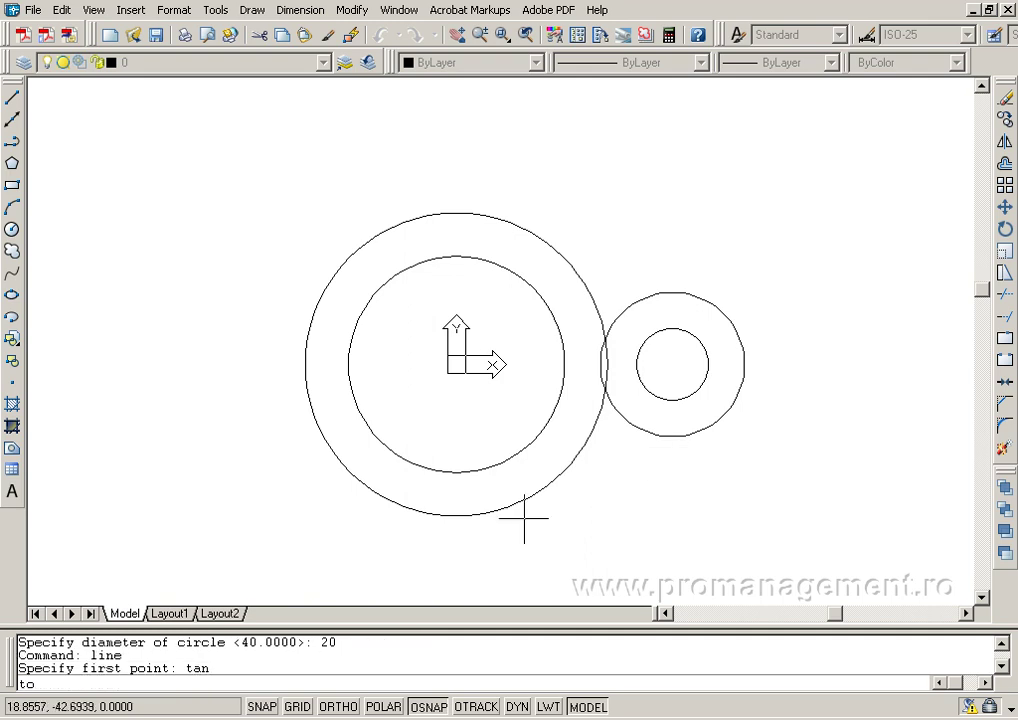
Step: Draw the upper tangent line from the side circle to the radius-42 circle
{"action": "left_click", "coordinate": [683, 292]}
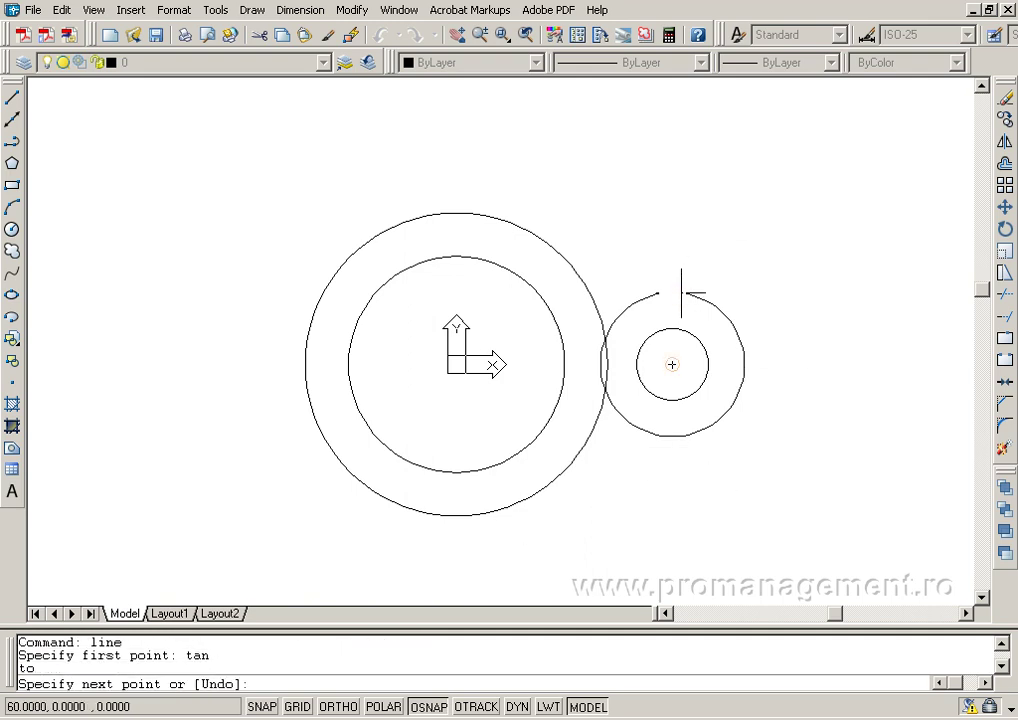
{"action": "type", "text": "tan"}
{"action": "key", "text": "Return"}
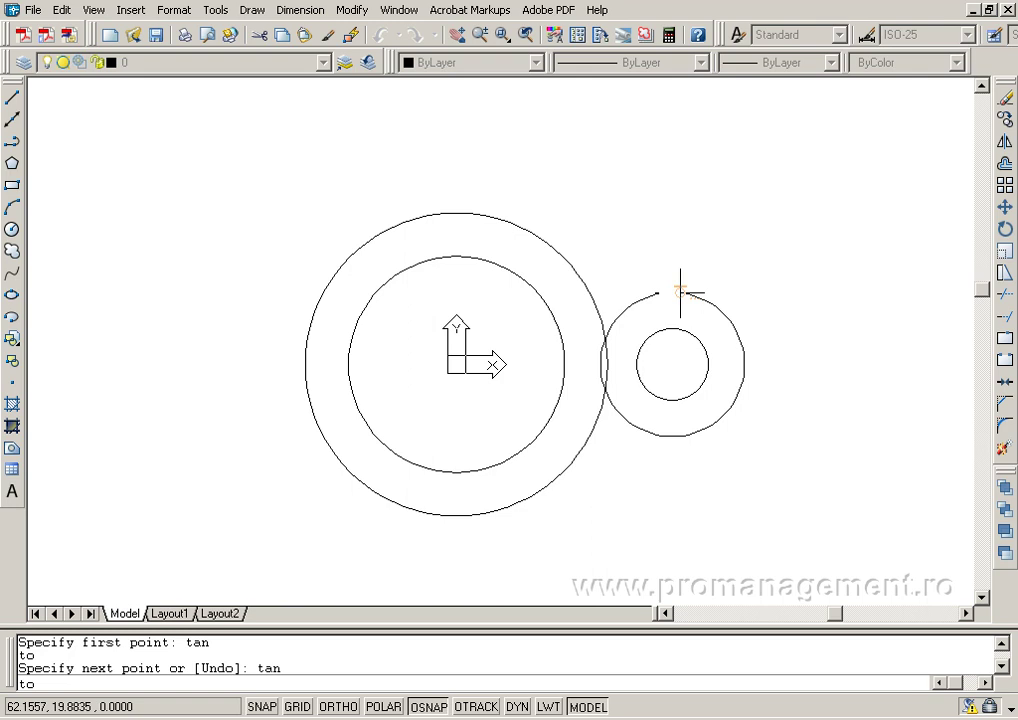
{"action": "left_click", "coordinate": [511, 224]}
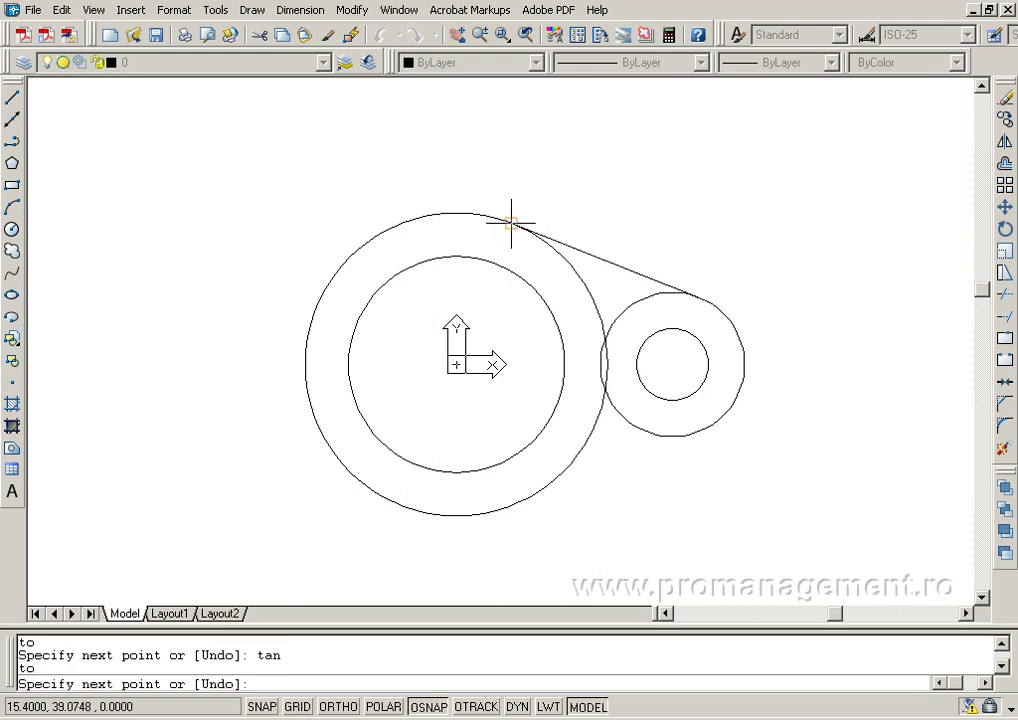
{"action": "key", "text": "Escape"}
Step: Draw the matching lower tangent line between the side circle and the radius-42 circle
{"action": "type", "text": "in"}
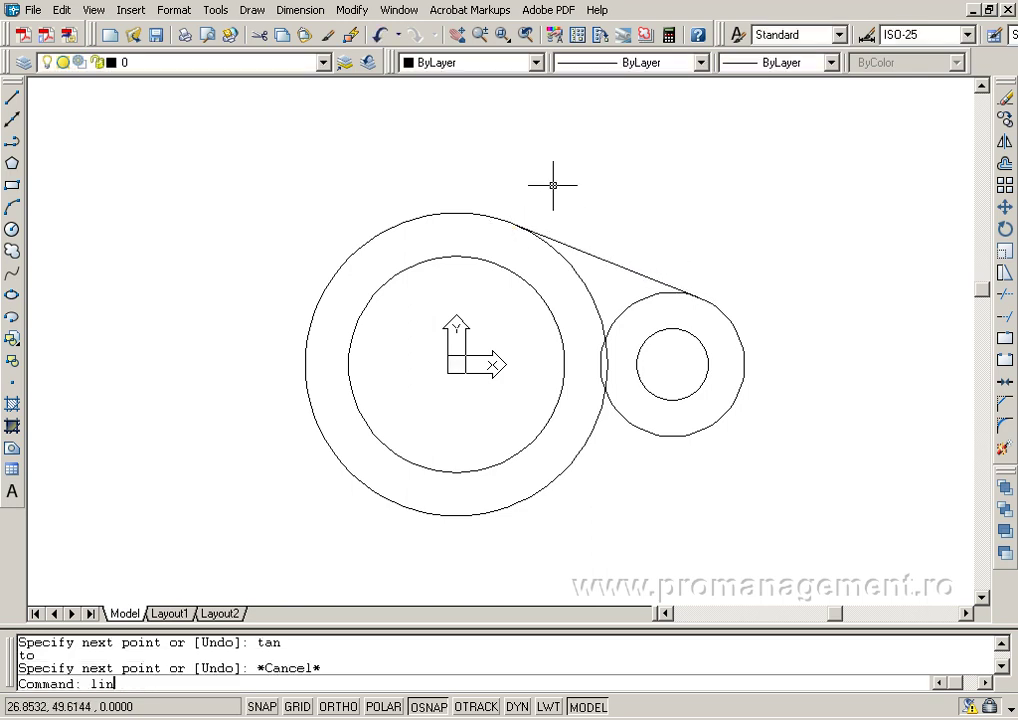
{"action": "type", "text": "e"}
{"action": "key", "text": "Return"}
{"action": "type", "text": "tan"}
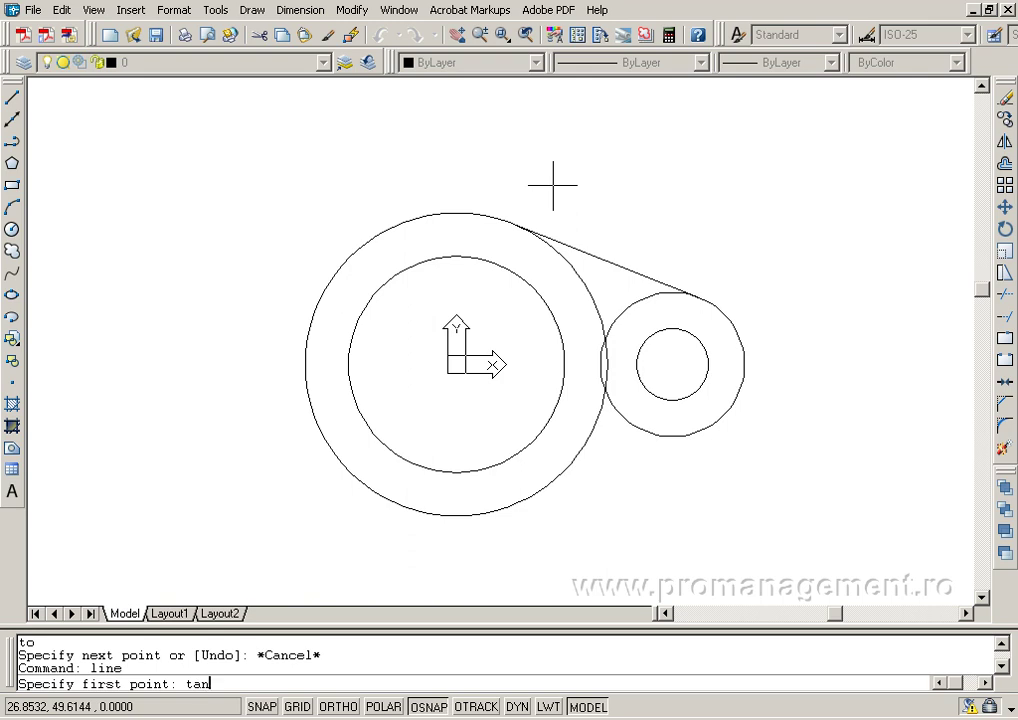
{"action": "key", "text": "Return"}
{"action": "left_click", "coordinate": [697, 438]}
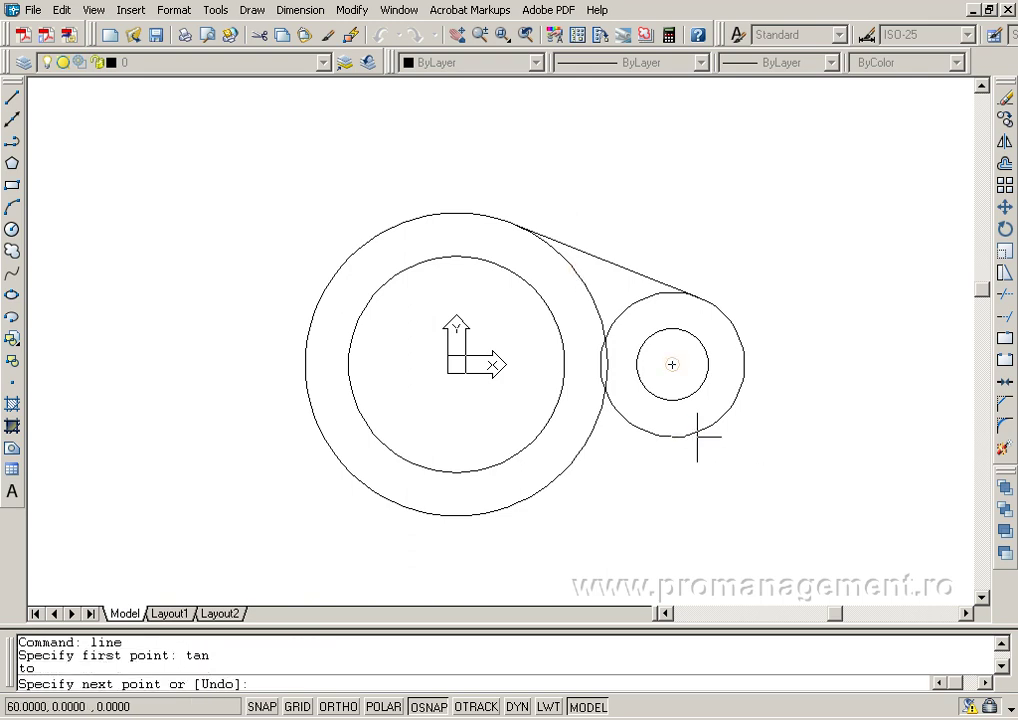
{"action": "type", "text": "tan"}
{"action": "key", "text": "Return"}
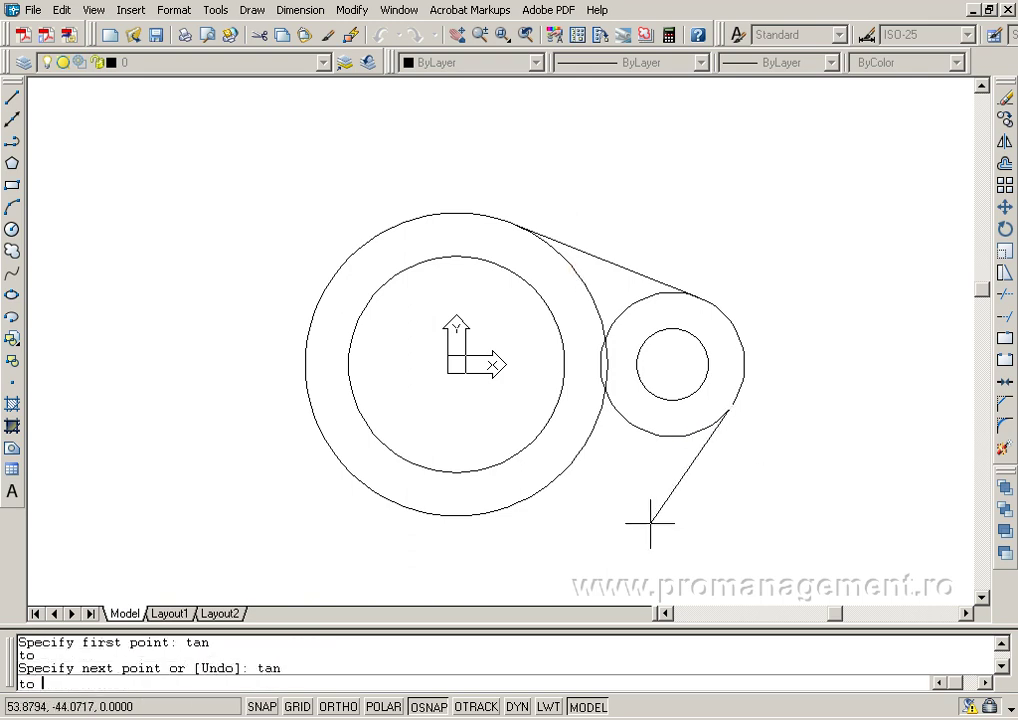
{"action": "left_click", "coordinate": [522, 496]}
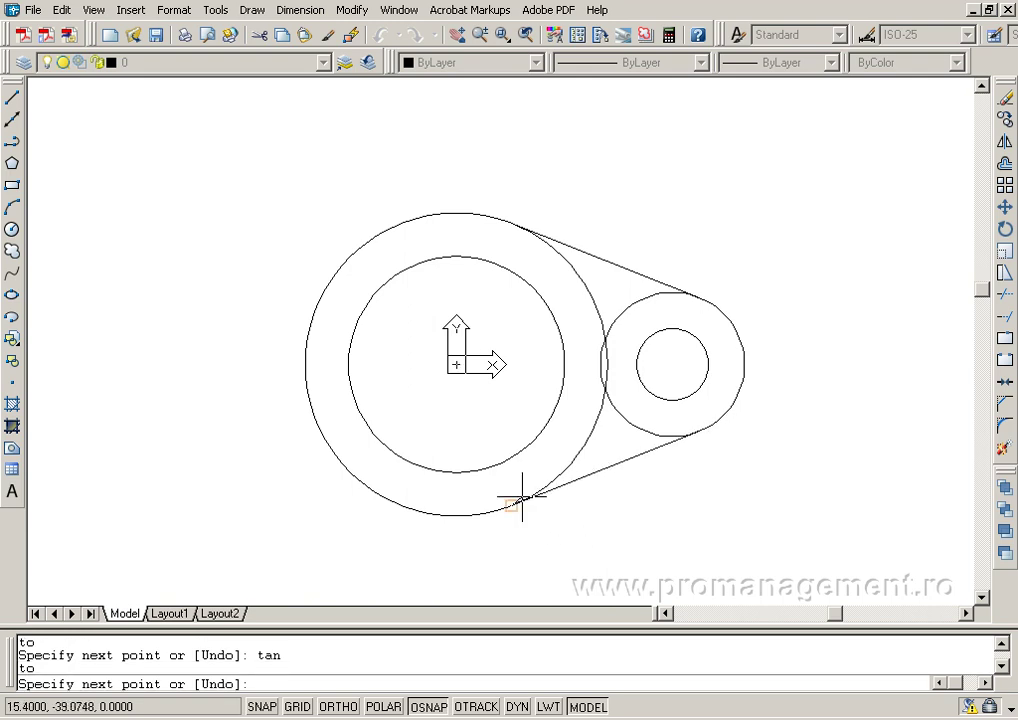
{"action": "key", "text": "Return"}
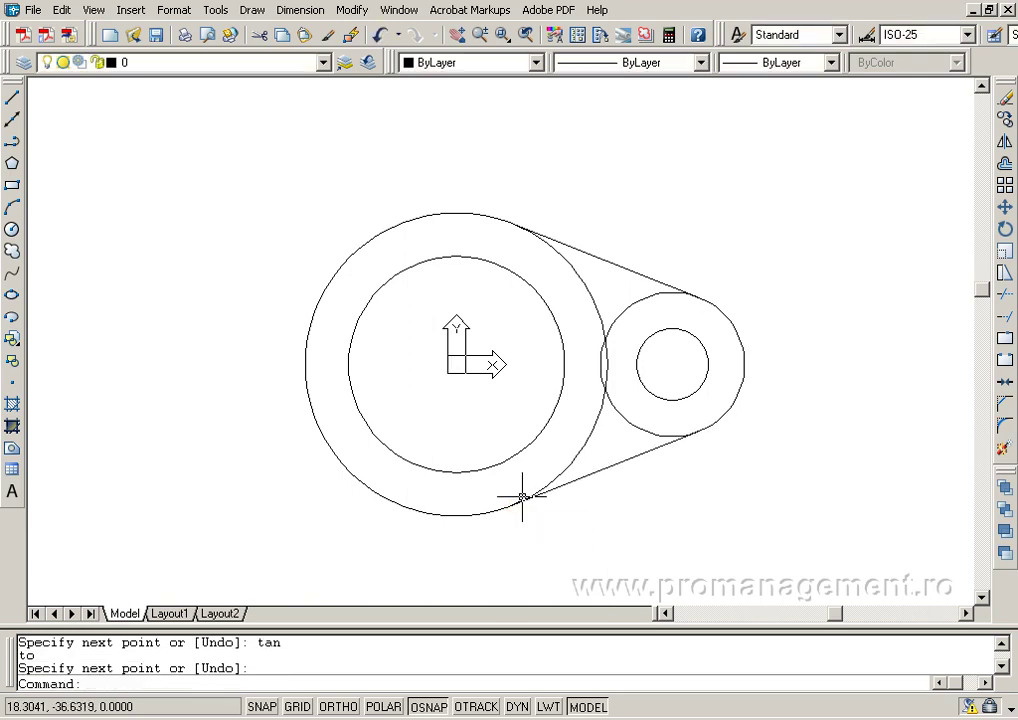
{"action": "type", "text": "mirror"}
{"action": "key", "text": "Return"}
Step: Mirror the right lug's circles and tangents about the vertical axis through the large circle's centre, keeping the original
{"action": "left_click", "coordinate": [844, 250]}
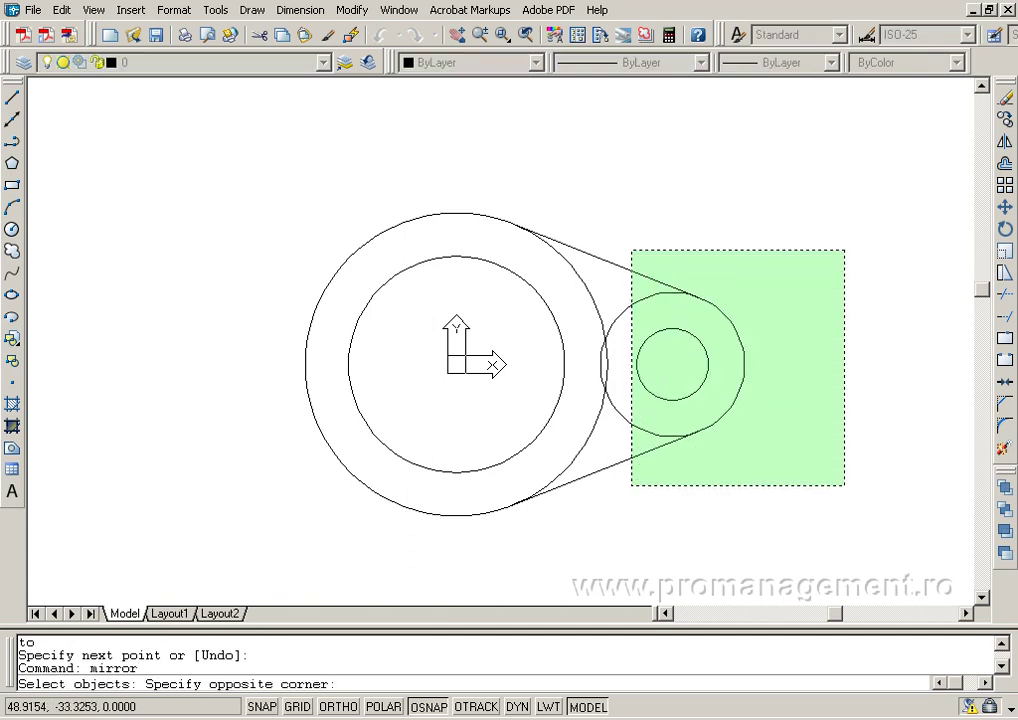
{"action": "left_click", "coordinate": [631, 486]}
{"action": "key", "text": "Return"}
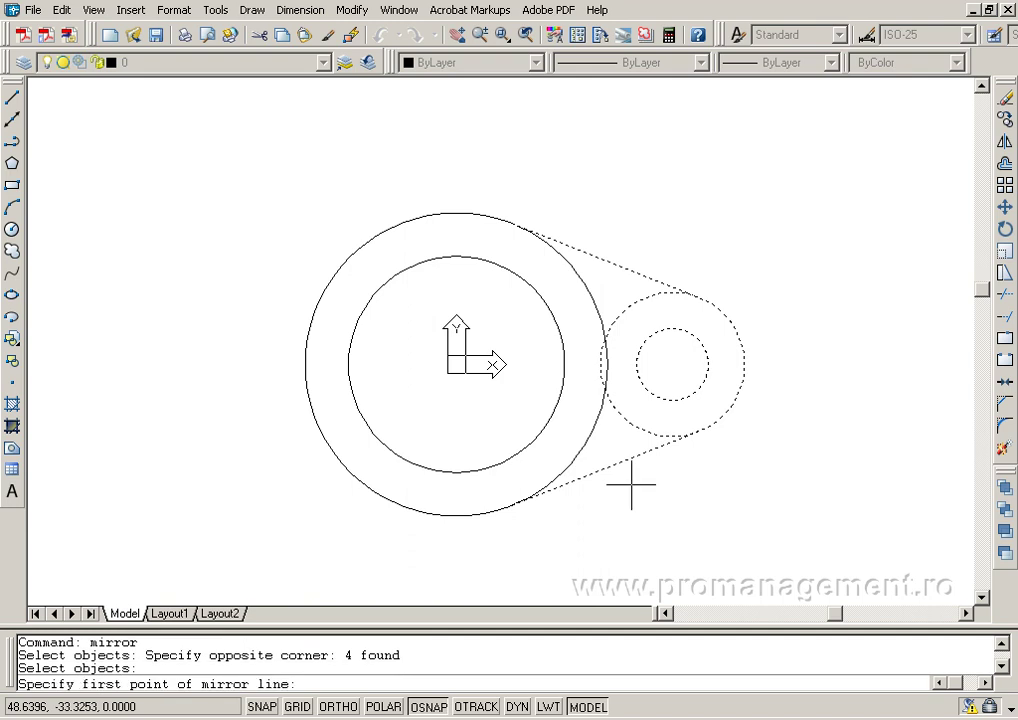
{"action": "left_click", "coordinate": [456, 364]}
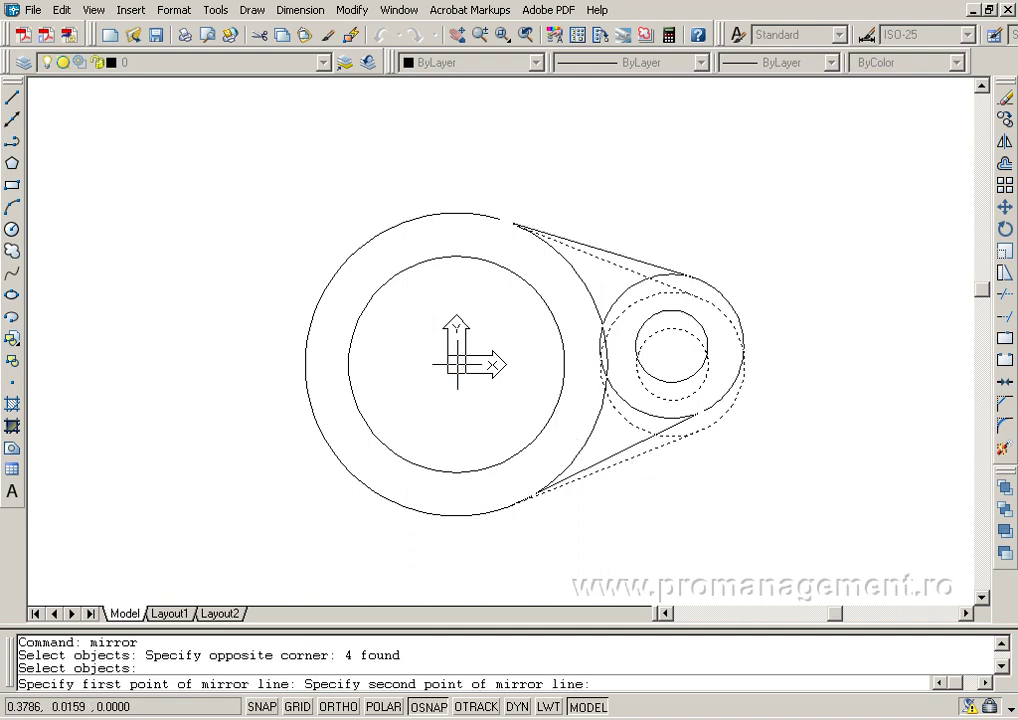
{"action": "type", "text": "qua"}
{"action": "key", "text": "Return"}
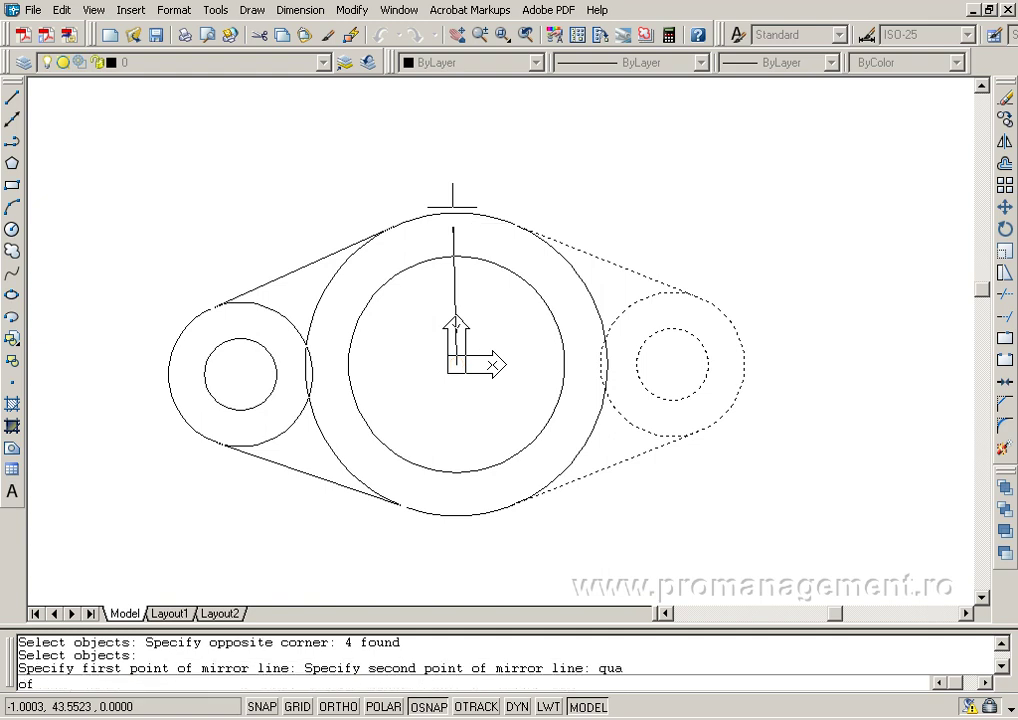
{"action": "left_click", "coordinate": [456, 213]}
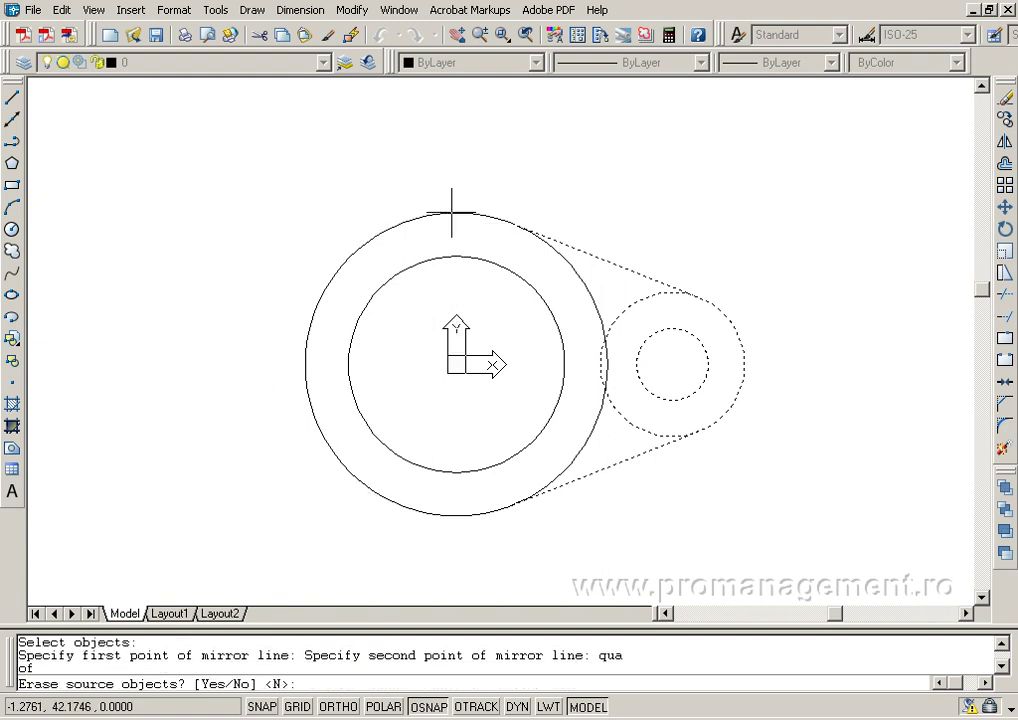
{"action": "type", "text": "n"}
{"action": "key", "text": "Return"}
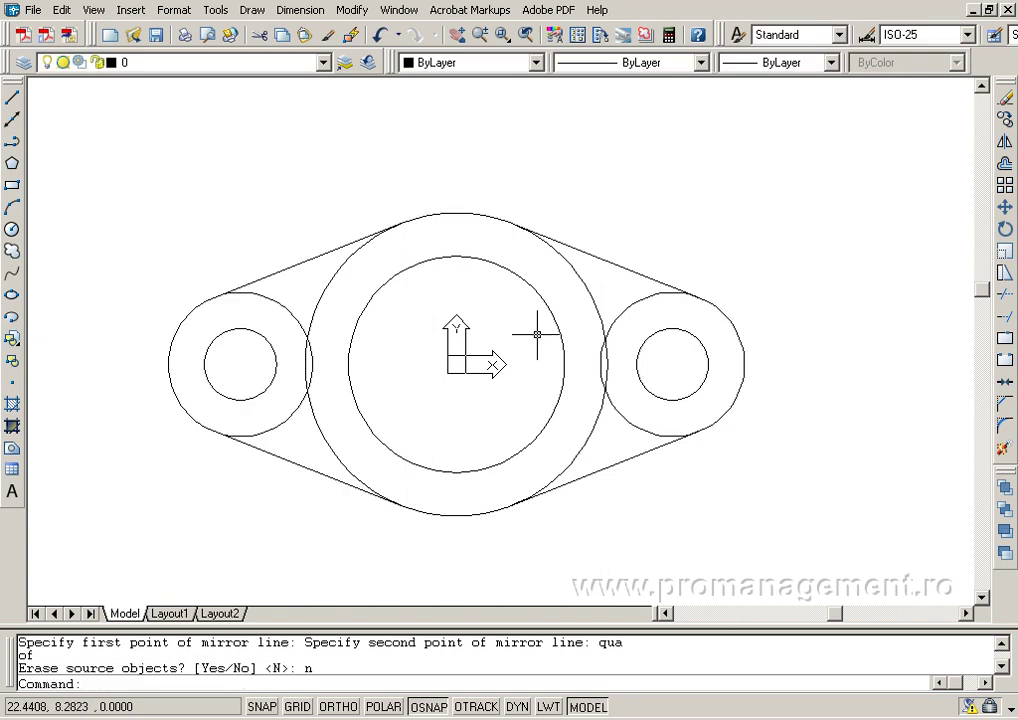
Step: Trim the overlapping arcs around the right lug, using all objects as cutting edges
{"action": "type", "text": "rim"}
{"action": "key", "text": "Return"}
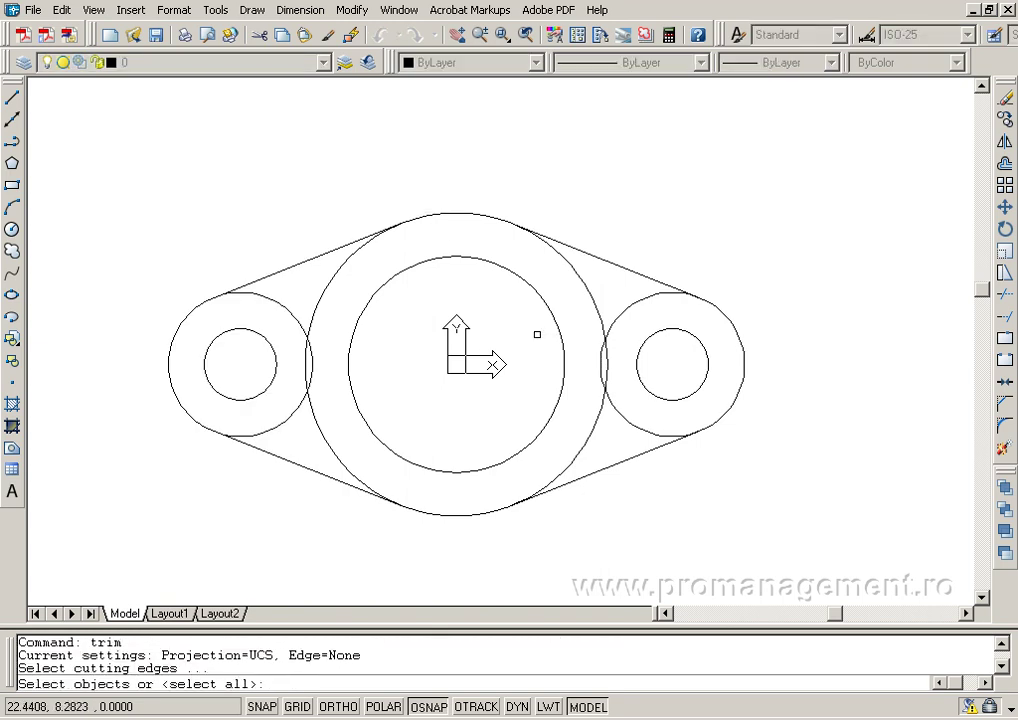
{"action": "type", "text": "all"}
{"action": "key", "text": "Return"}
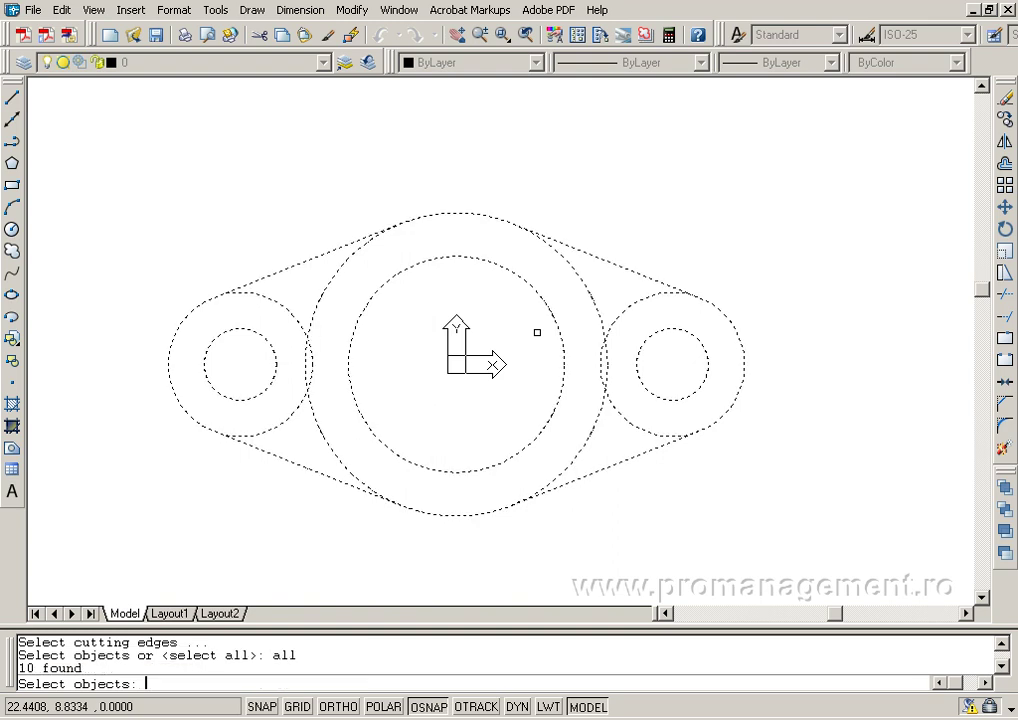
{"action": "key", "text": "Return"}
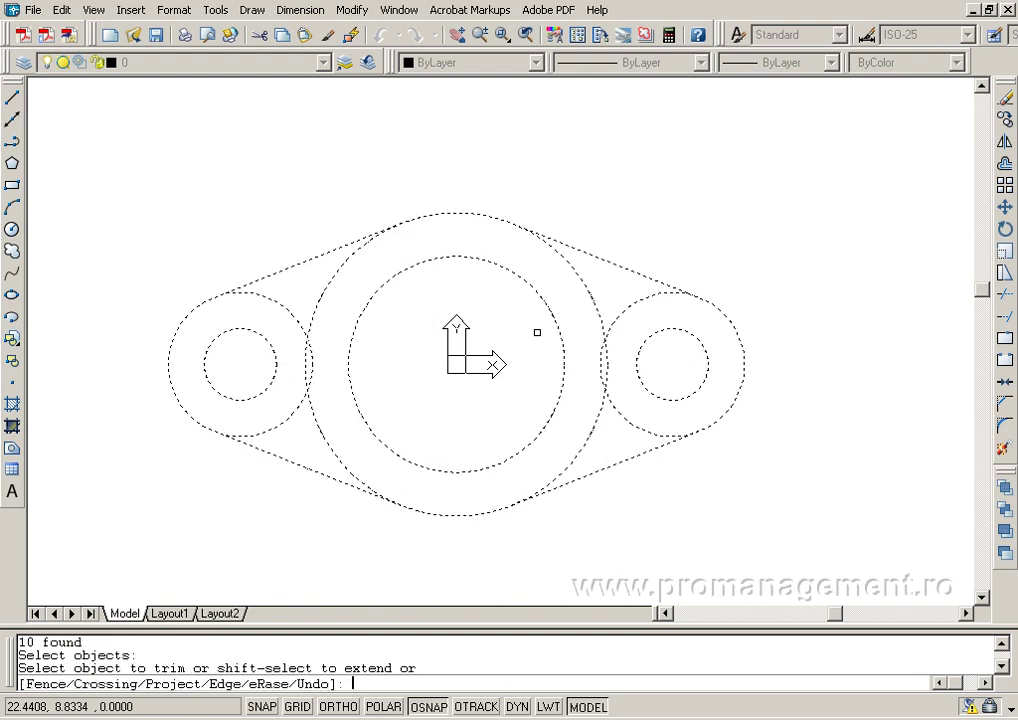
{"action": "left_click", "coordinate": [586, 284]}
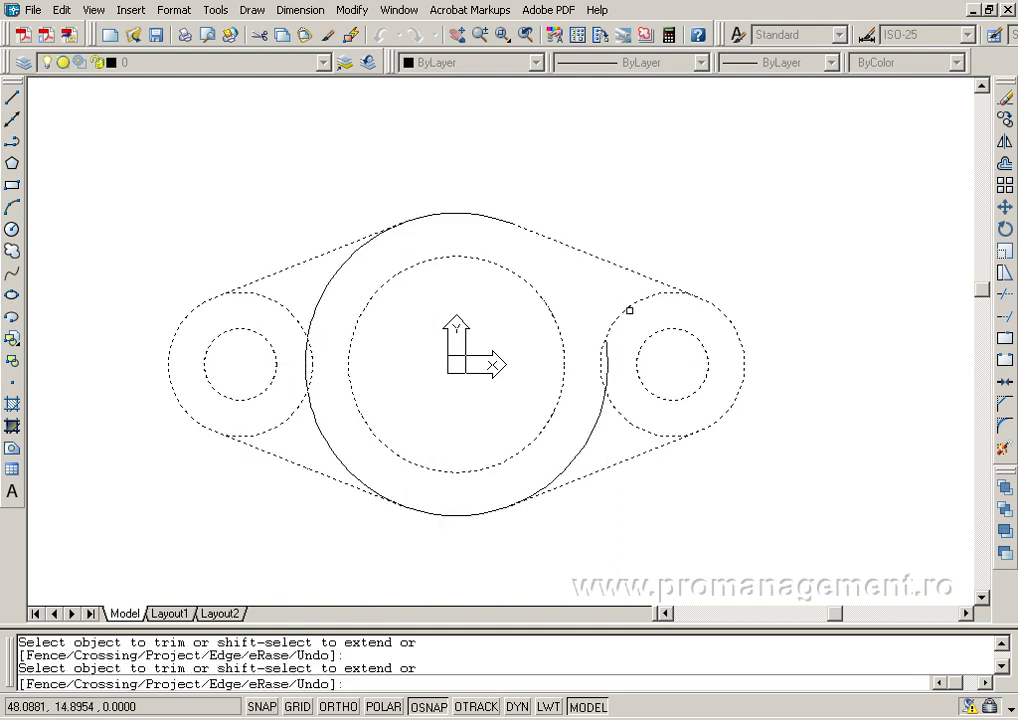
{"action": "left_click", "coordinate": [600, 357]}
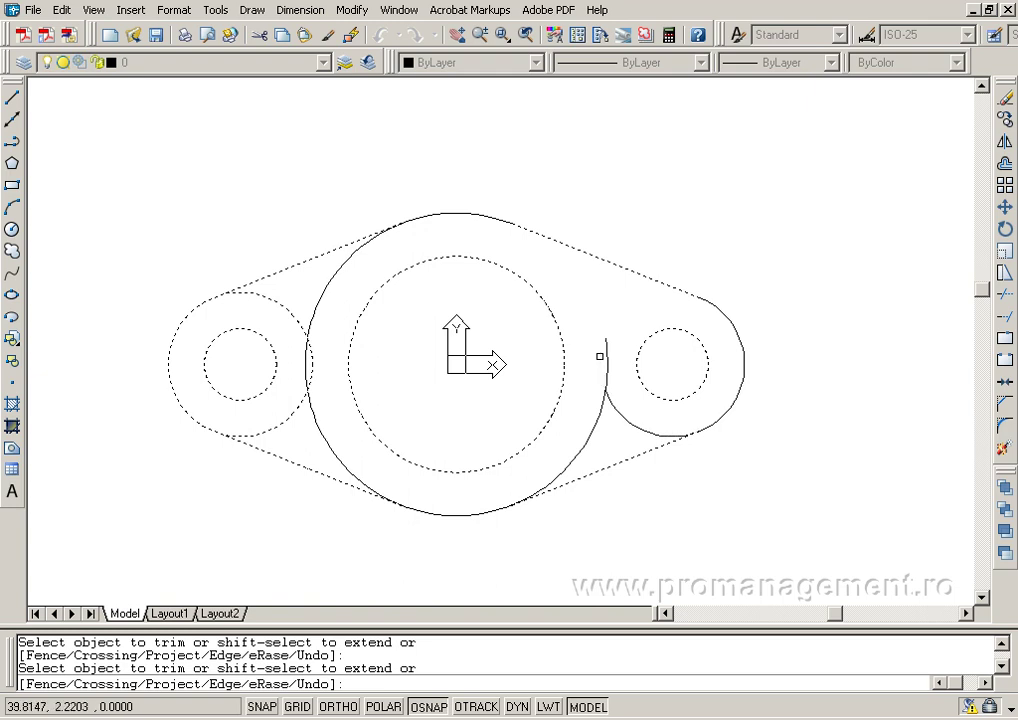
{"action": "left_click", "coordinate": [616, 418]}
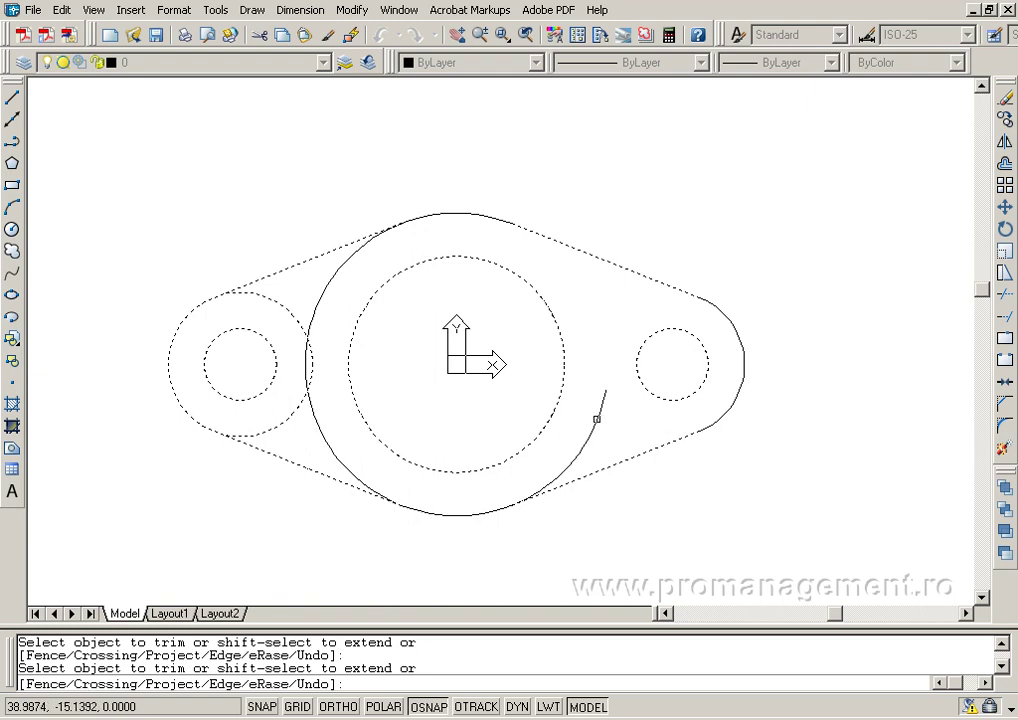
Step: Trim the overlapping arcs around the left lug to complete the outline
{"action": "left_click", "coordinate": [334, 275]}
{"action": "left_click", "coordinate": [285, 303]}
{"action": "left_click", "coordinate": [302, 361]}
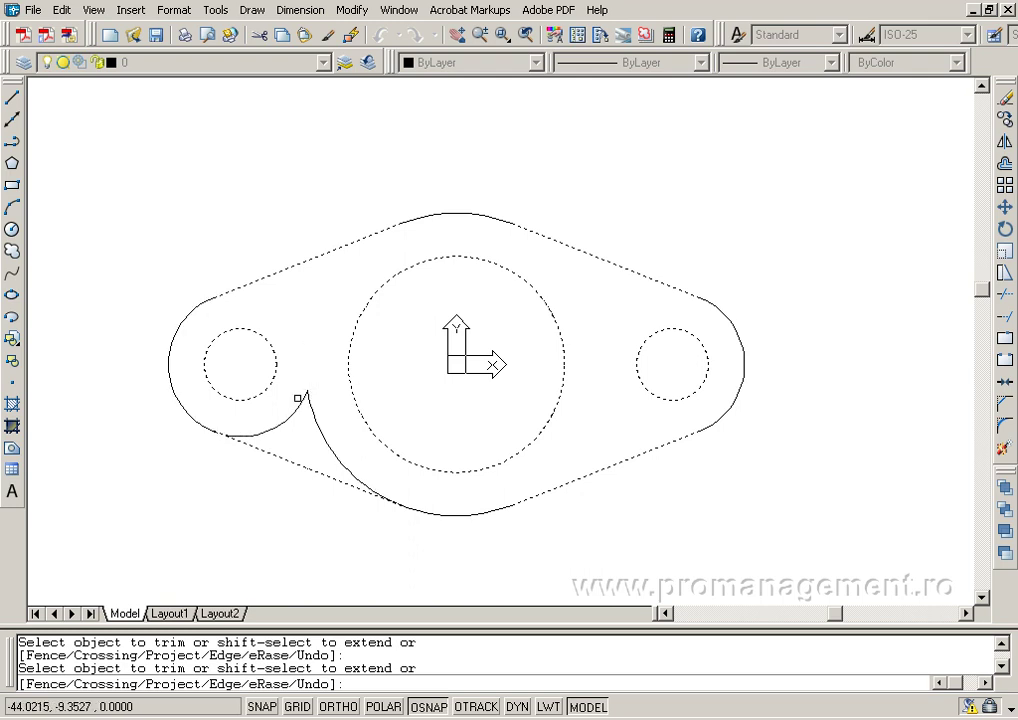
{"action": "left_click", "coordinate": [298, 402]}
{"action": "left_click", "coordinate": [312, 410]}
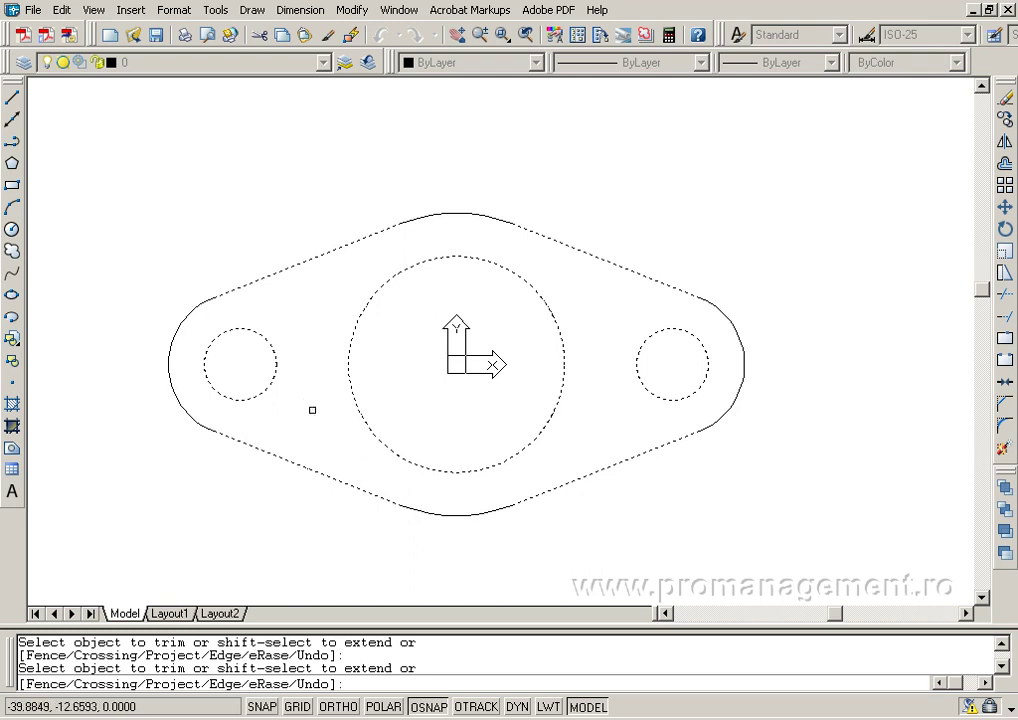
{"action": "key", "text": "Return"}
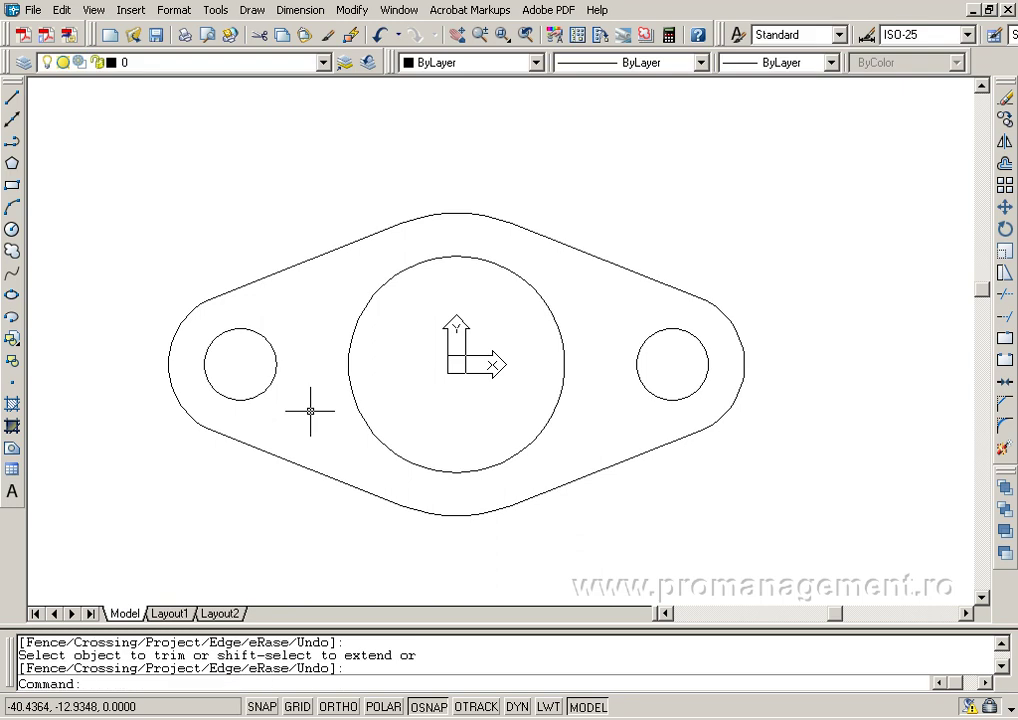
Step: Convert the upper-left outline line into a polyline with PEDIT
{"action": "type", "text": "pedit"}
{"action": "key", "text": "Return"}
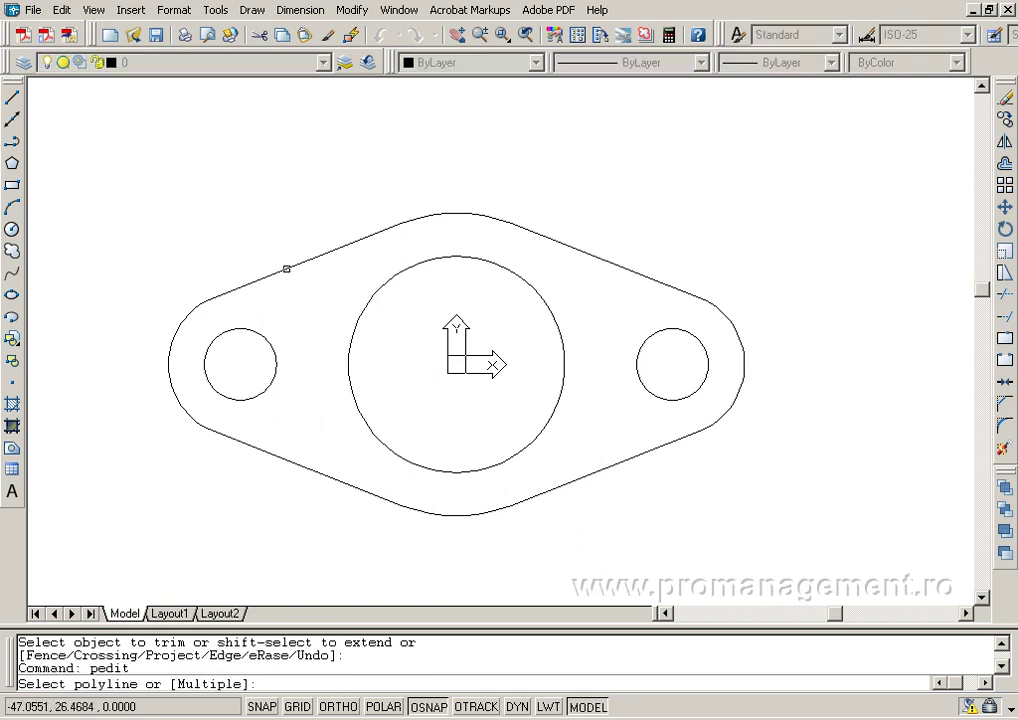
{"action": "left_click", "coordinate": [289, 269]}
{"action": "type", "text": "y"}
{"action": "key", "text": "Return"}
{"action": "type", "text": "j"}
{"action": "key", "text": "Return"}
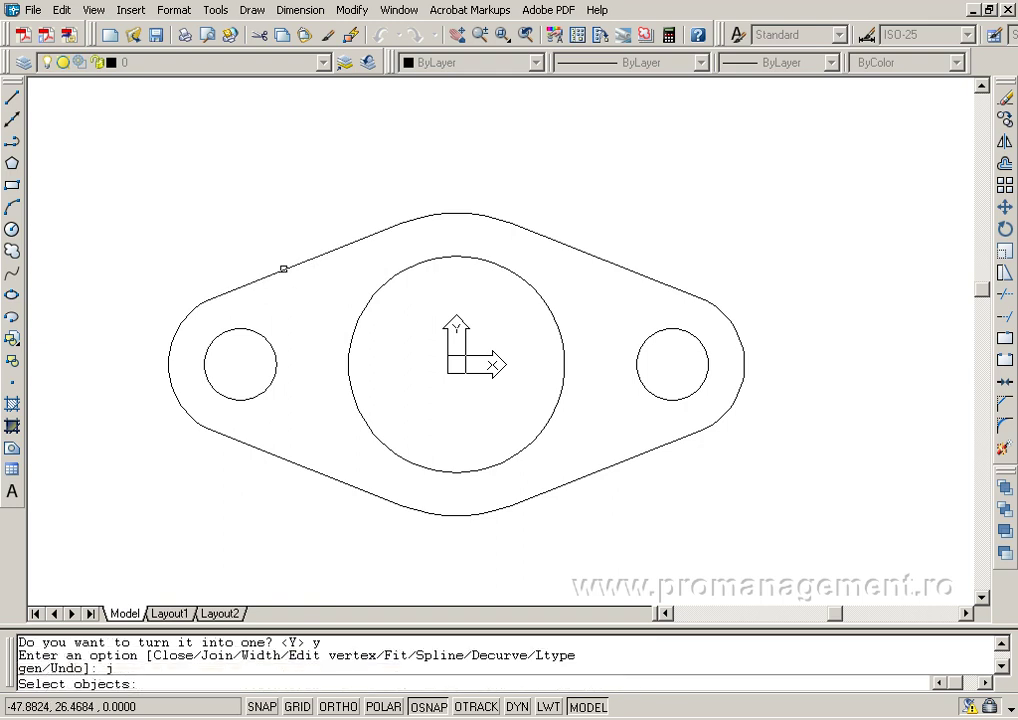
Step: Join the seven remaining outline arcs and lines onto that polyline
{"action": "left_click", "coordinate": [174, 338]}
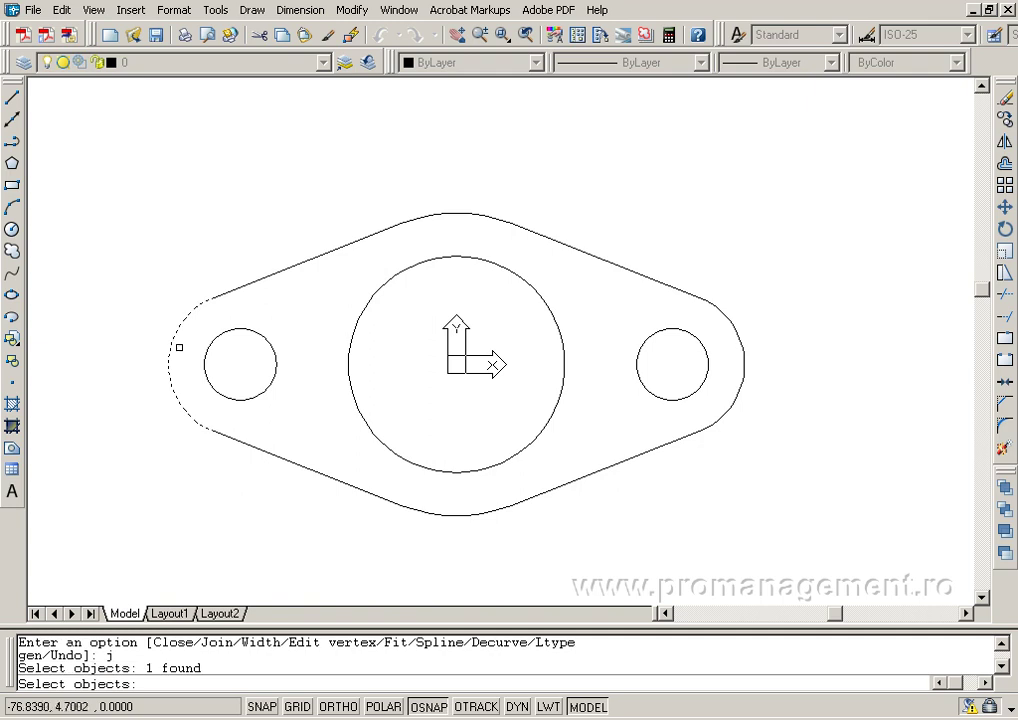
{"action": "left_click", "coordinate": [255, 445]}
{"action": "left_click", "coordinate": [466, 517]}
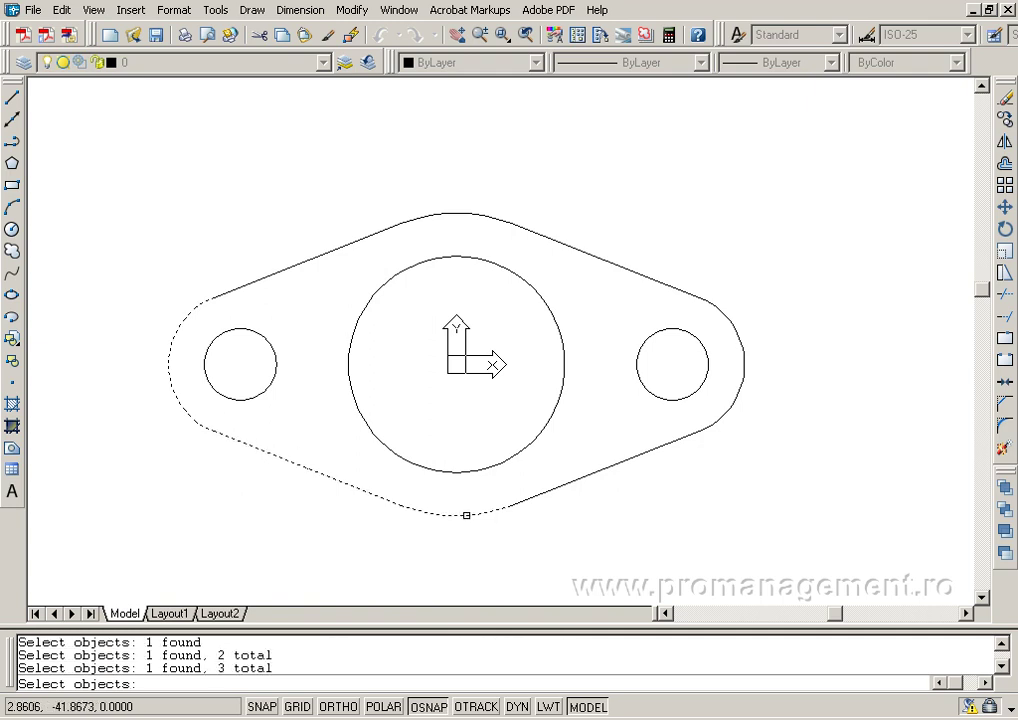
{"action": "left_click", "coordinate": [599, 471]}
{"action": "left_click", "coordinate": [744, 366]}
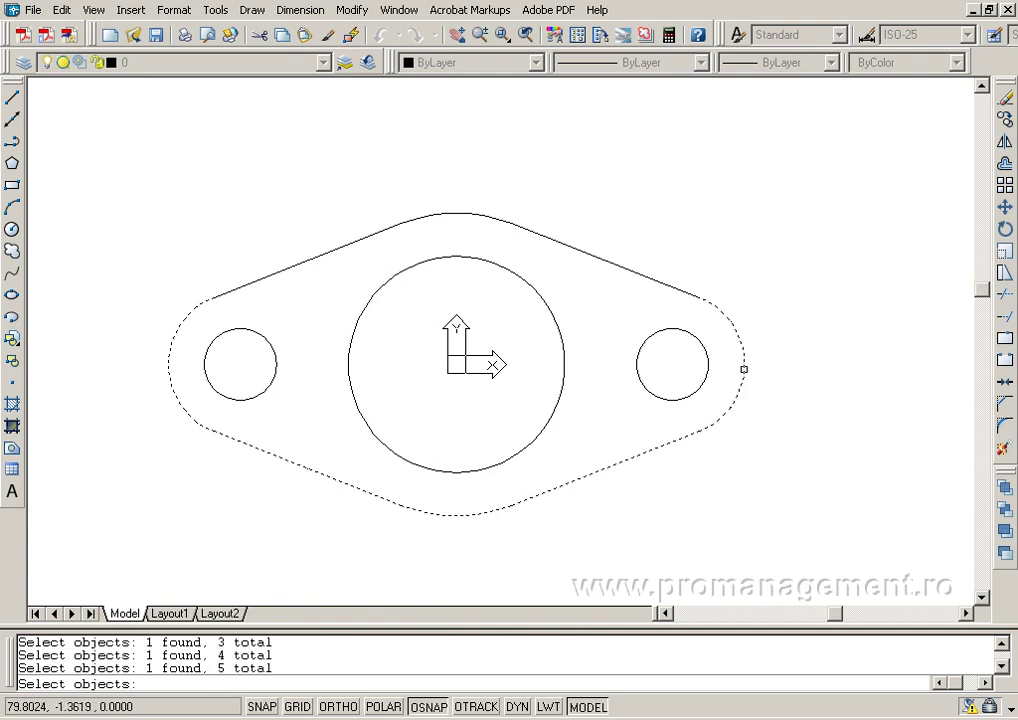
{"action": "left_click", "coordinate": [653, 283]}
{"action": "left_click", "coordinate": [471, 215]}
{"action": "key", "text": "Return"}
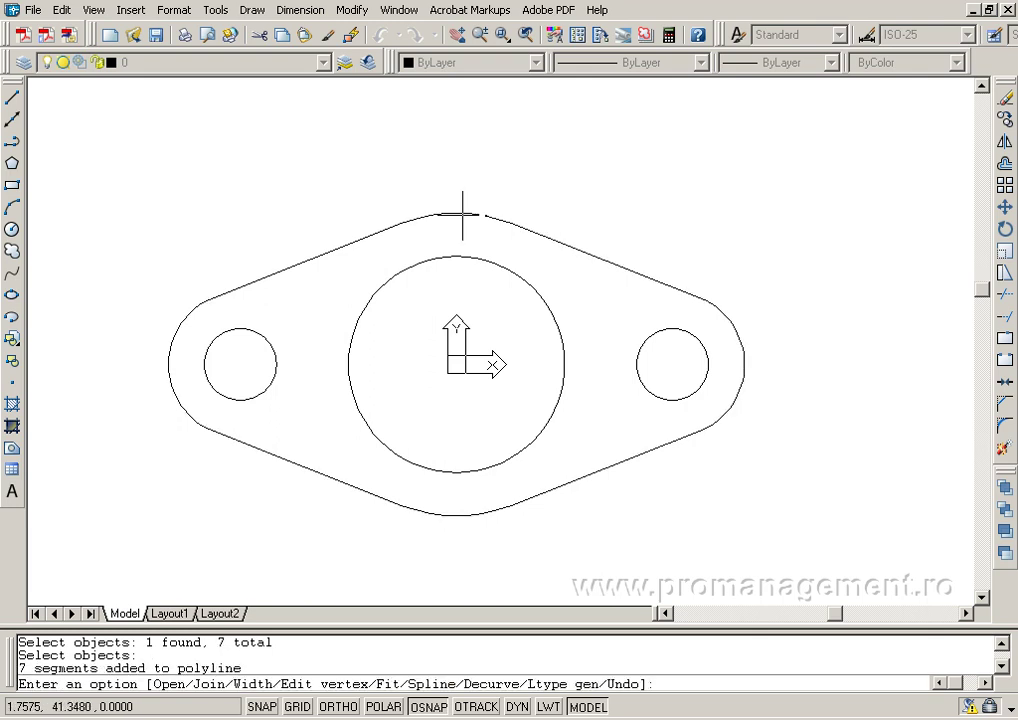
{"action": "key", "text": "Return"}
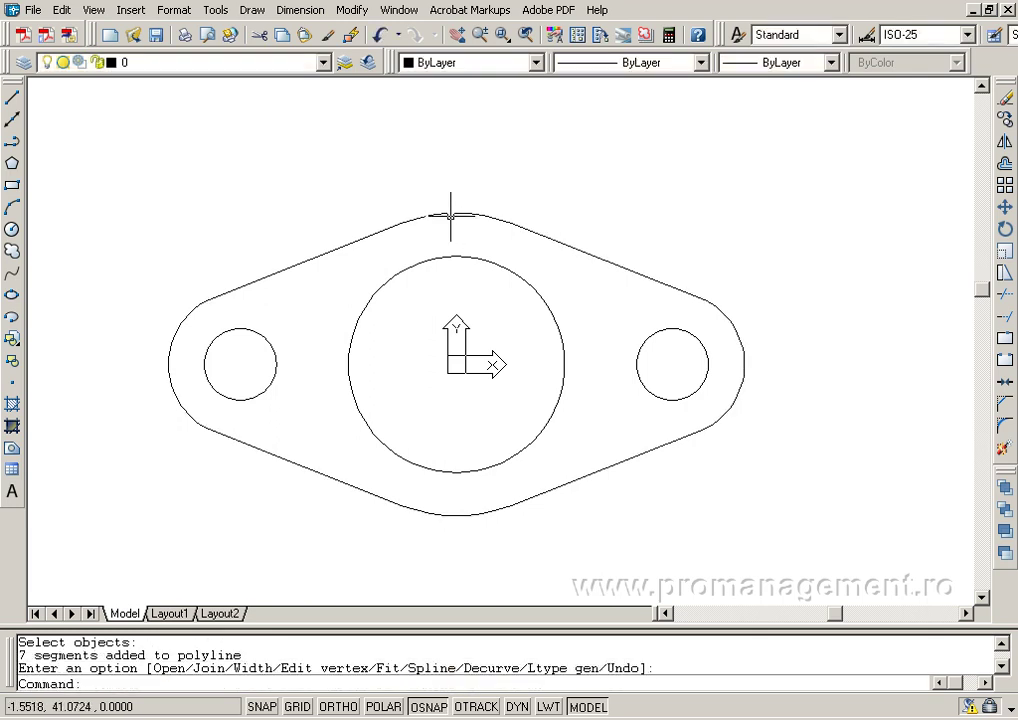
Step: Draw a diameter-72 circle centred at 0,0 around the central hole
{"action": "type", "text": "circle"}
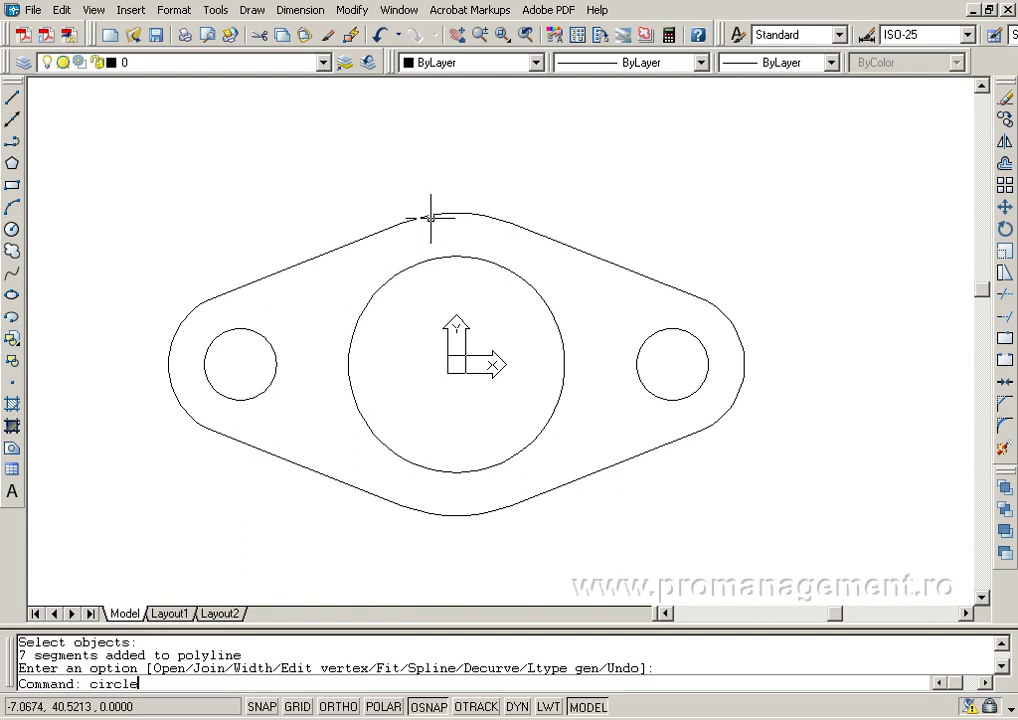
{"action": "key", "text": "Return"}
{"action": "type", "text": "0,0"}
{"action": "key", "text": "Return"}
{"action": "key", "text": "Return"}
{"action": "type", "text": "72"}
{"action": "key", "text": "Return"}
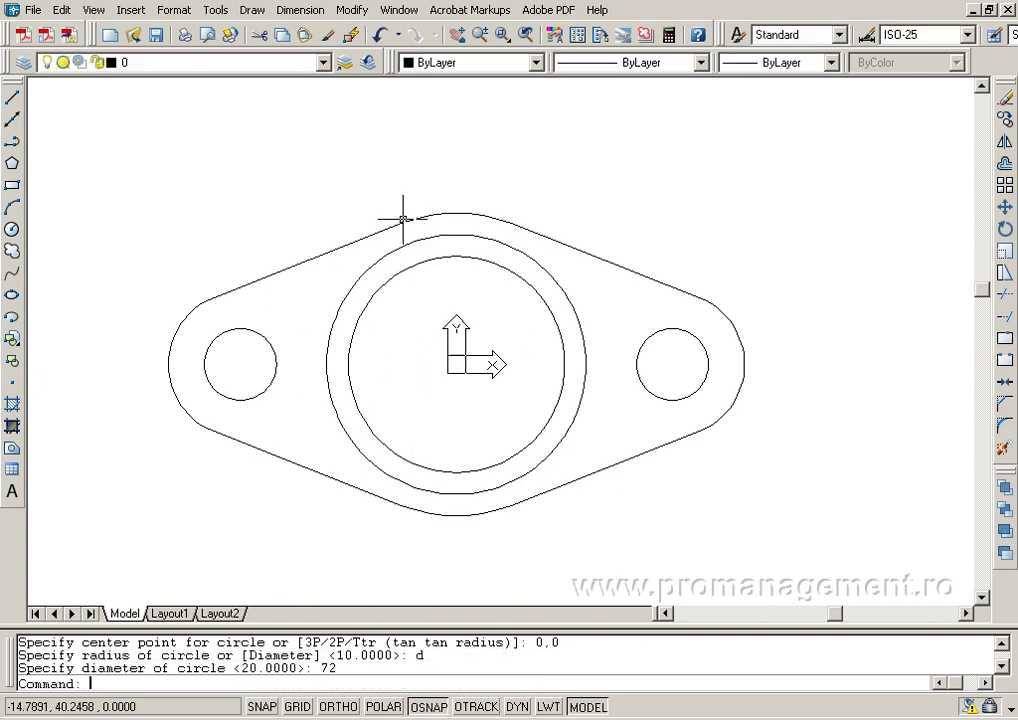
Step: Switch to the SW Isometric view and pan the flange lower
{"action": "left_click", "coordinate": [94, 12]}
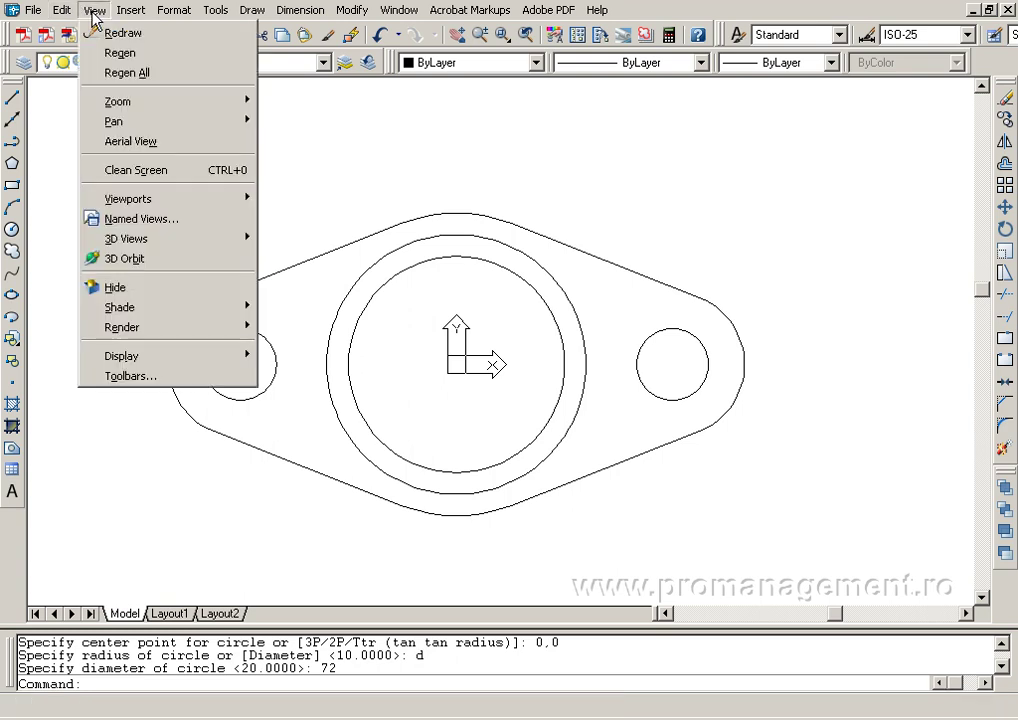
{"action": "mouse_move", "coordinate": [126, 238]}
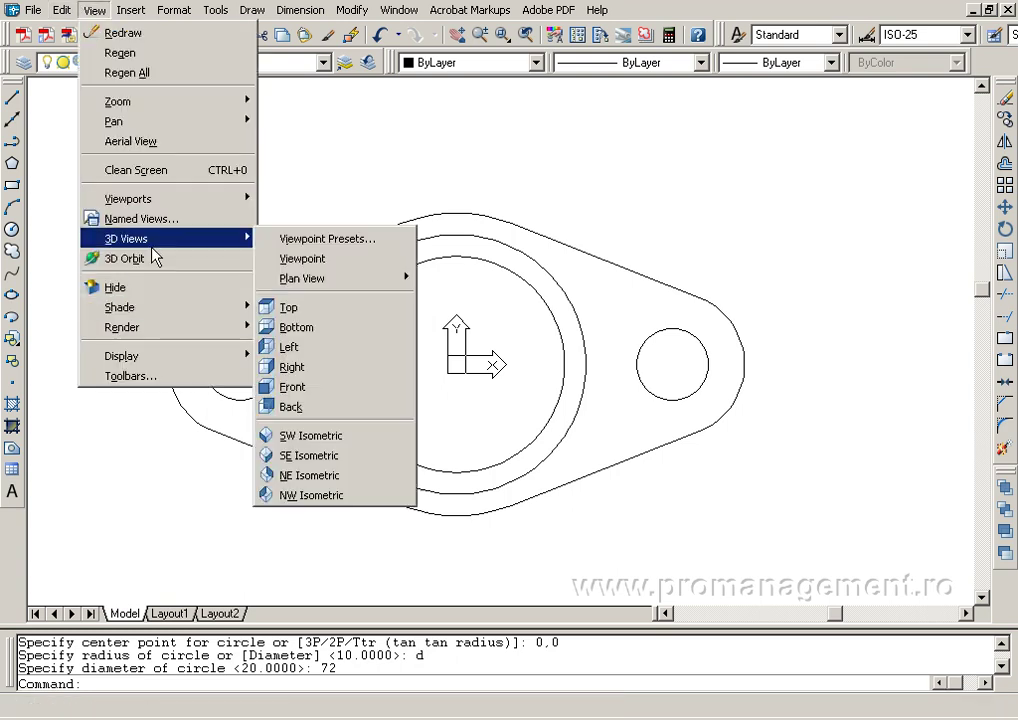
{"action": "left_click", "coordinate": [359, 436]}
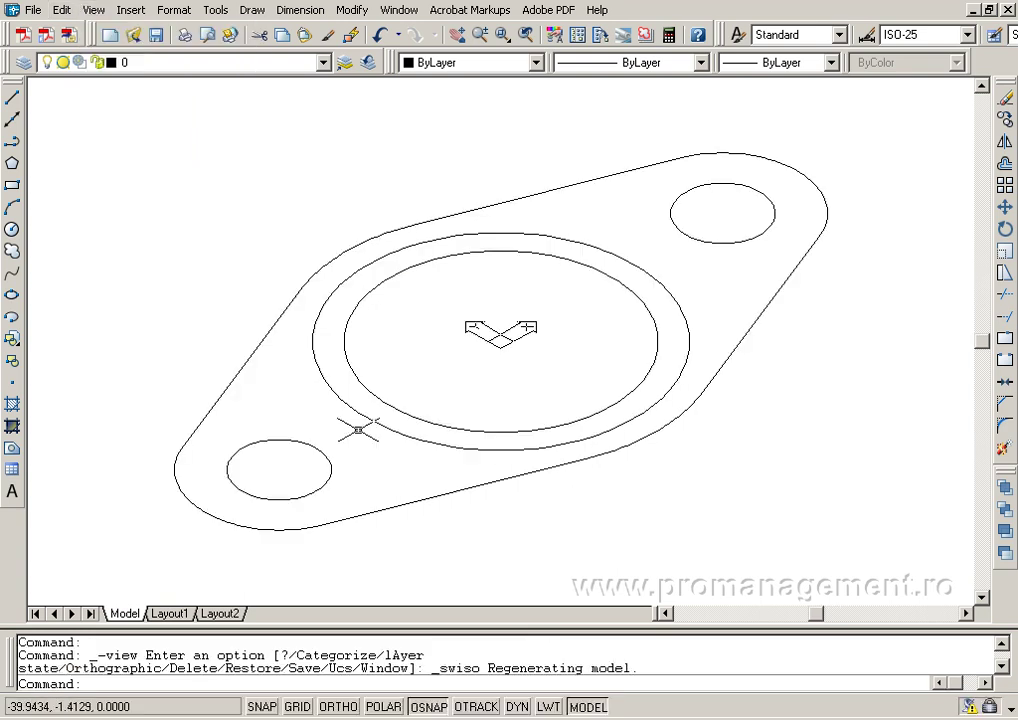
{"action": "middle_click_drag", "start_coordinate": [428, 337], "coordinate": [422, 381]}
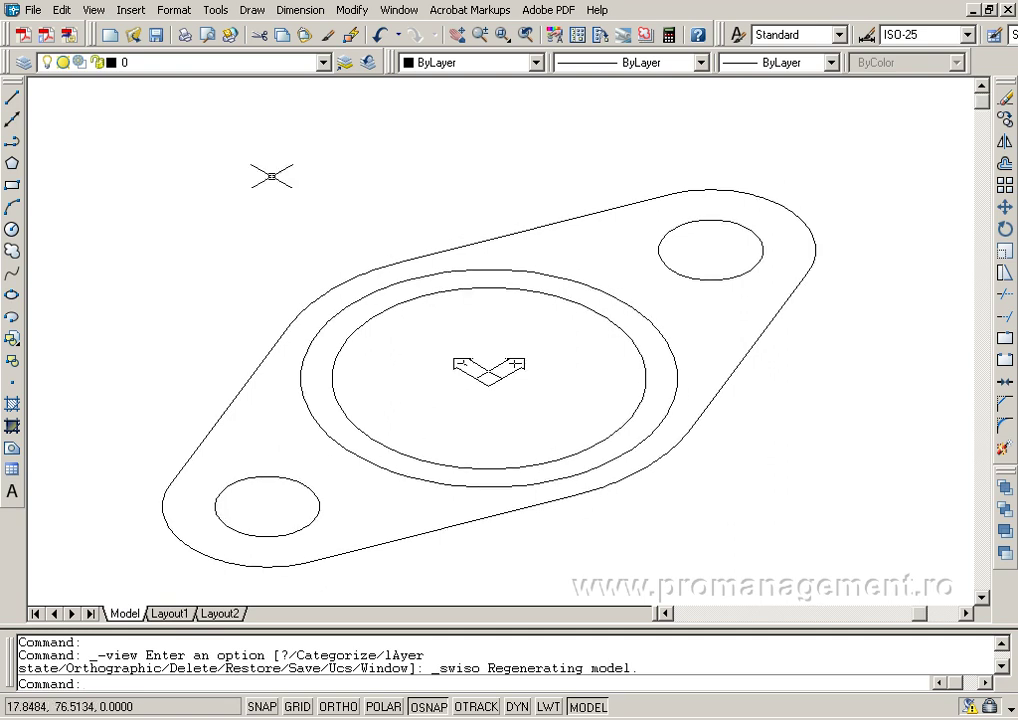
{"action": "left_click", "coordinate": [95, 12]}
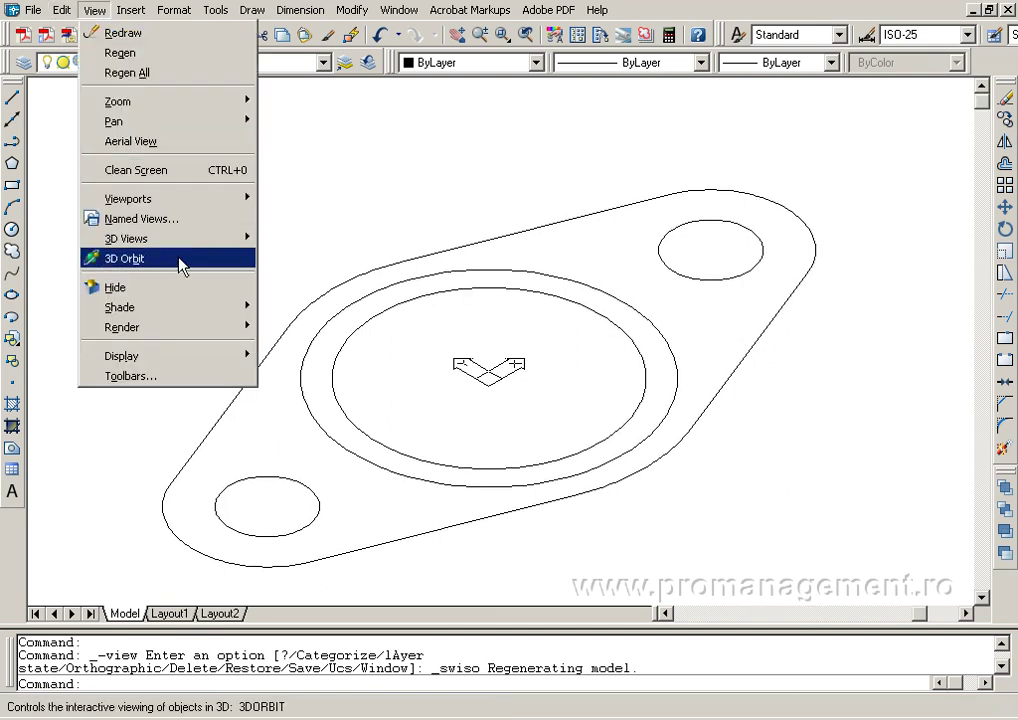
{"action": "mouse_move", "coordinate": [122, 356]}
{"action": "mouse_move", "coordinate": [302, 356]}
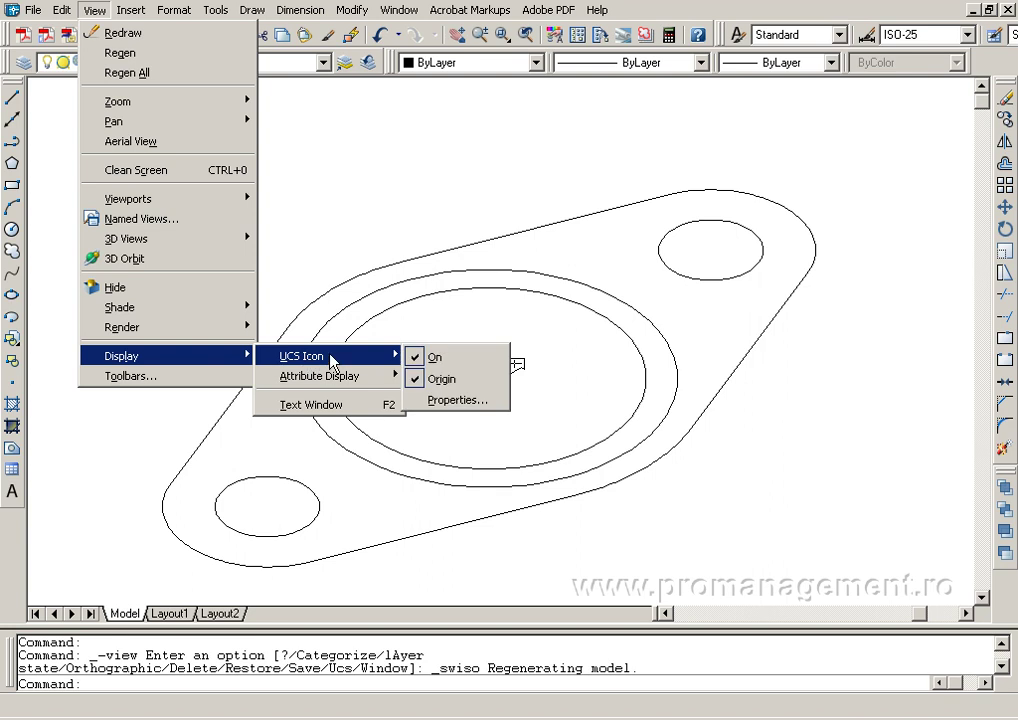
Step: Set the UCS icon style to 3D
{"action": "left_click", "coordinate": [447, 401]}
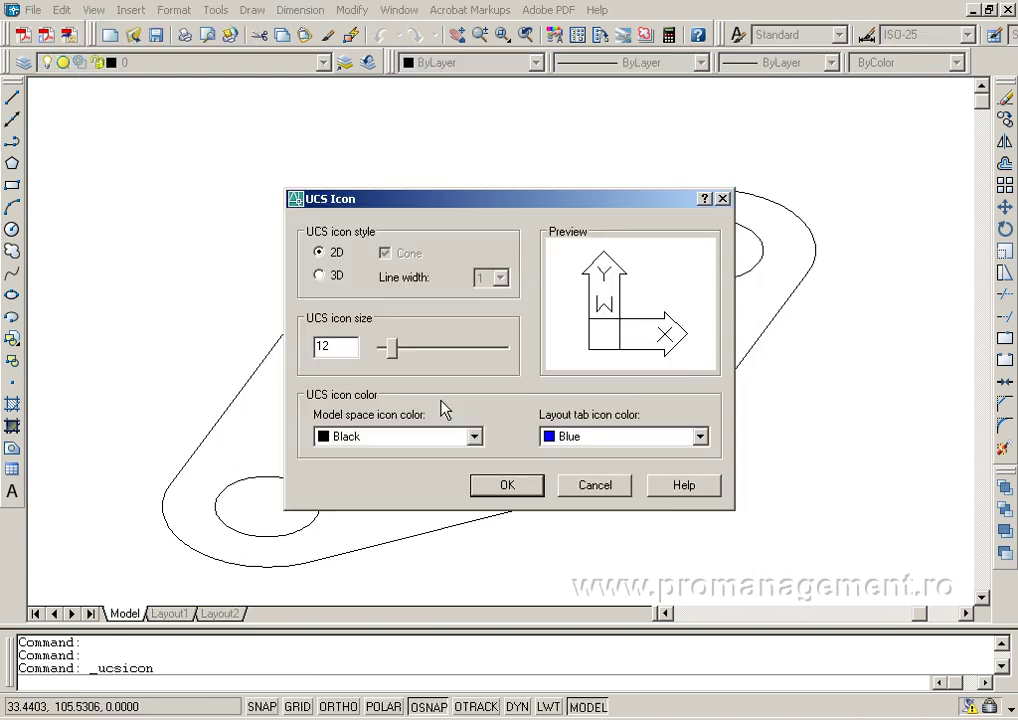
{"action": "left_click", "coordinate": [320, 276]}
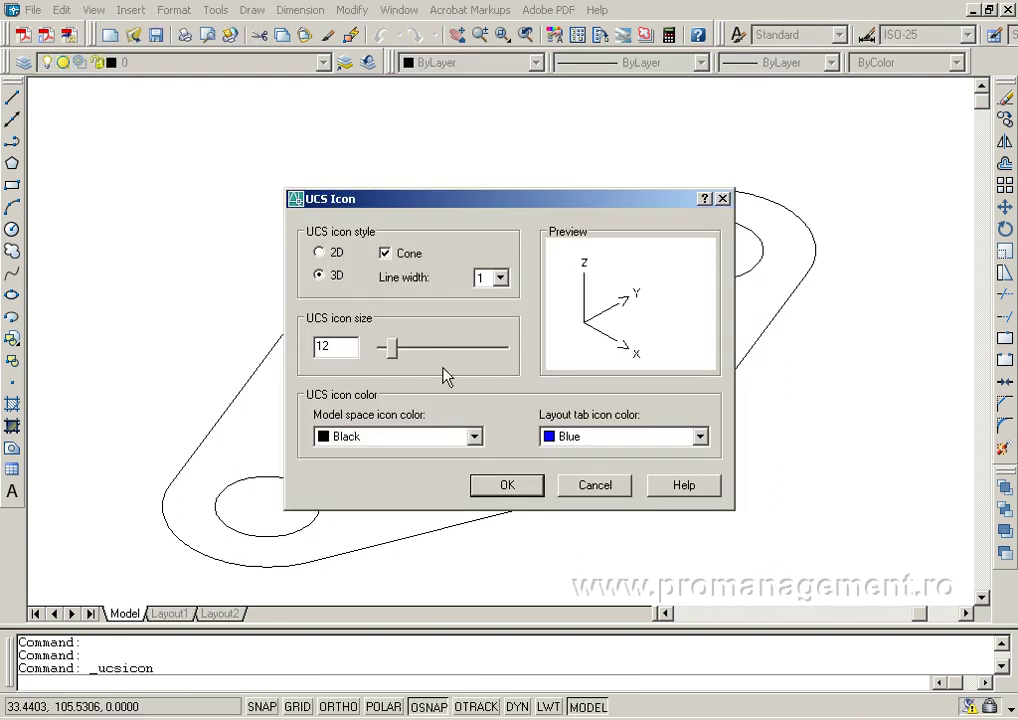
{"action": "left_click", "coordinate": [532, 486]}
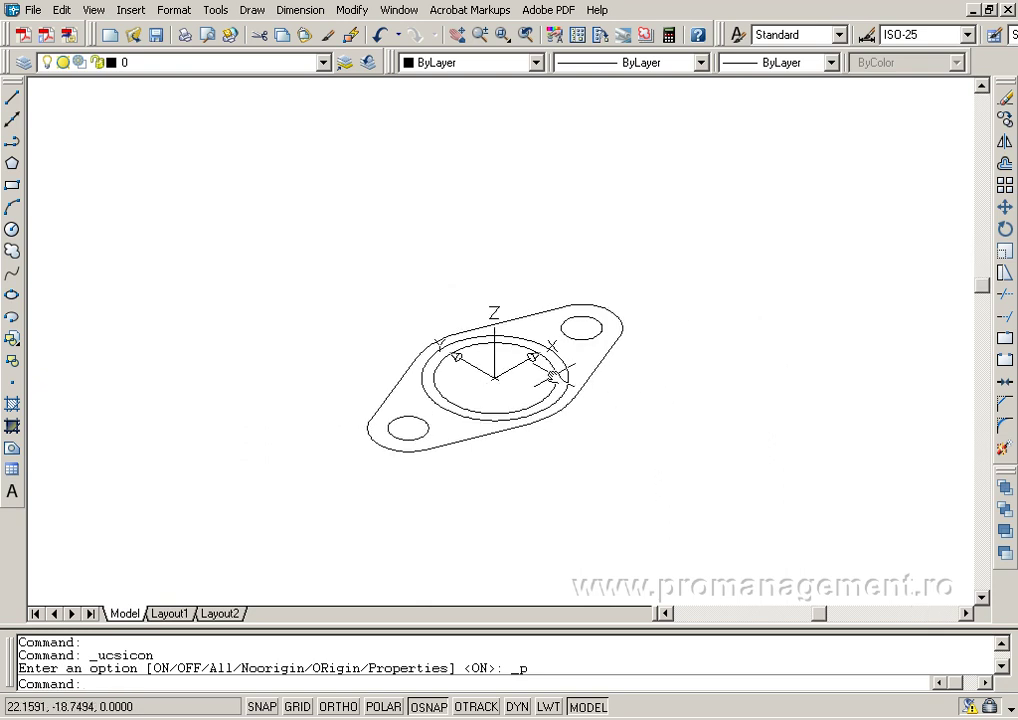
{"action": "middle_click_drag", "start_coordinate": [497, 378], "coordinate": [477, 464]}
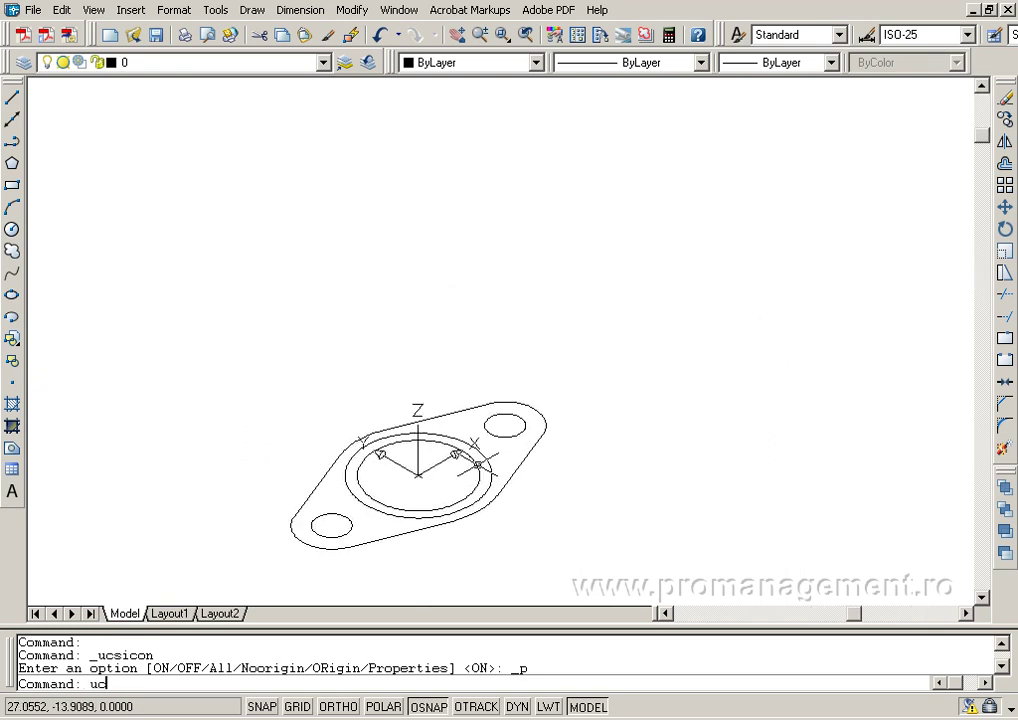
Step: Rotate the UCS 90° about the X axis
{"action": "type", "text": "s"}
{"action": "key", "text": "Return"}
{"action": "type", "text": "w"}
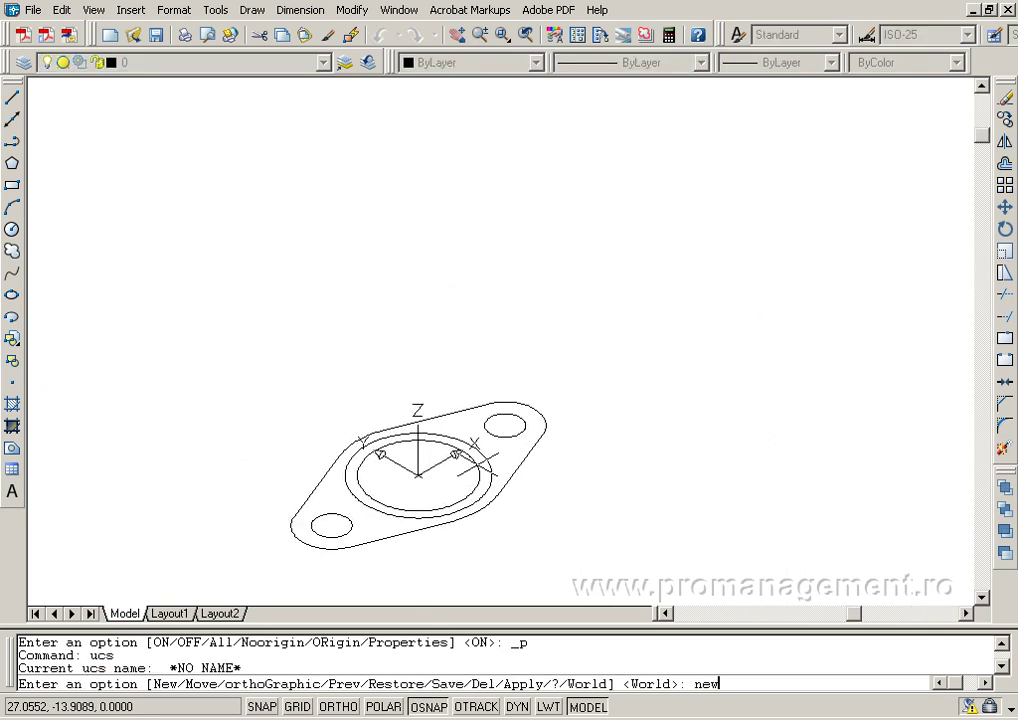
{"action": "key", "text": "Return"}
{"action": "type", "text": "x"}
{"action": "key", "text": "Return"}
{"action": "type", "text": "90"}
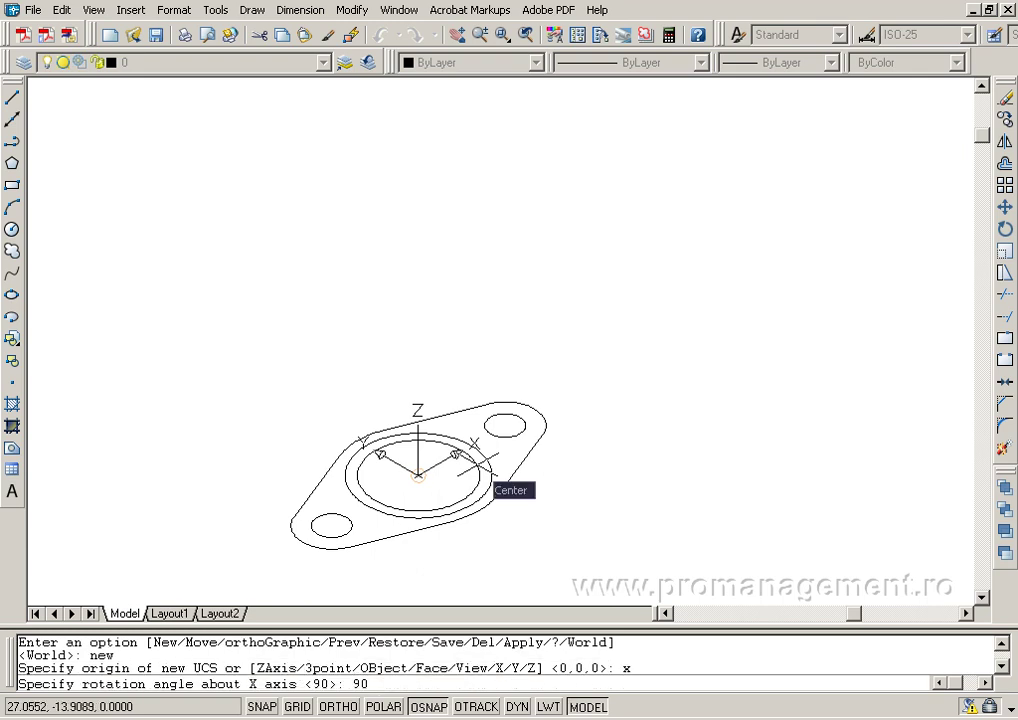
{"action": "key", "text": "Return"}
{"action": "type", "text": "line"}
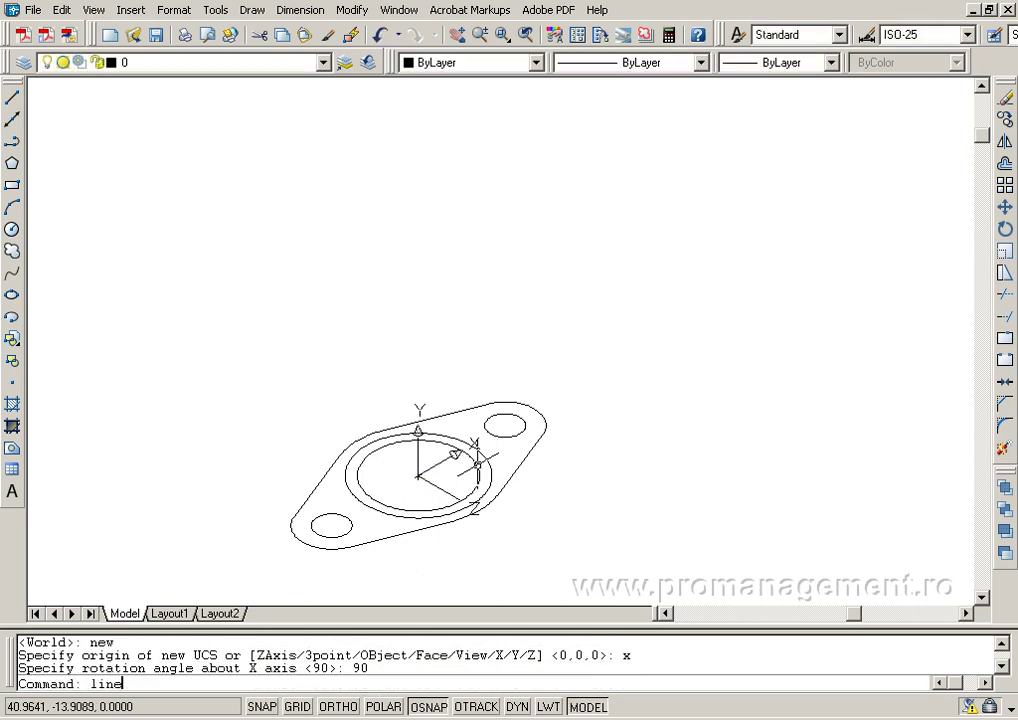
{"action": "key", "text": "Return"}
{"action": "type", "text": "0,0"}
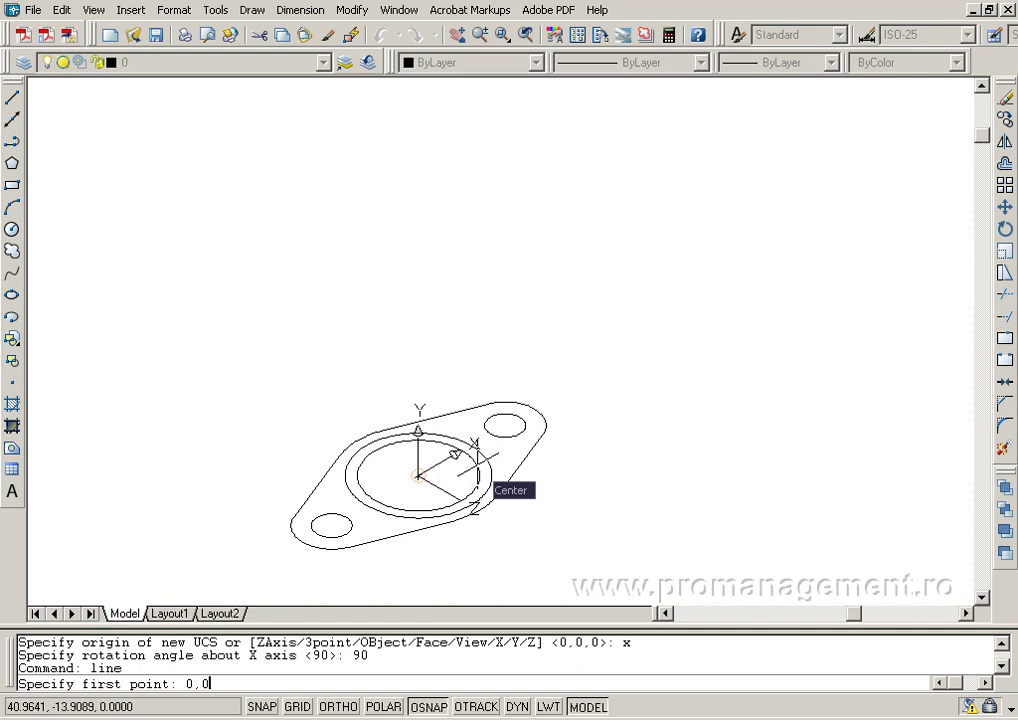
{"action": "key", "text": "Return"}
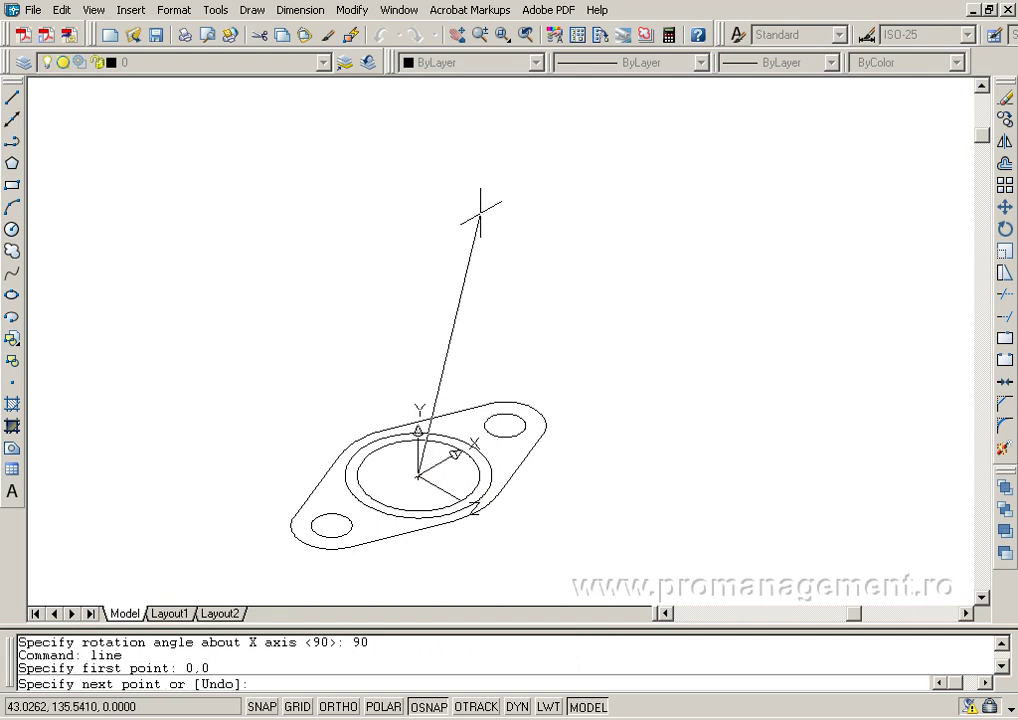
{"action": "type", "text": "@0,160"}
{"action": "key", "text": "Return"}
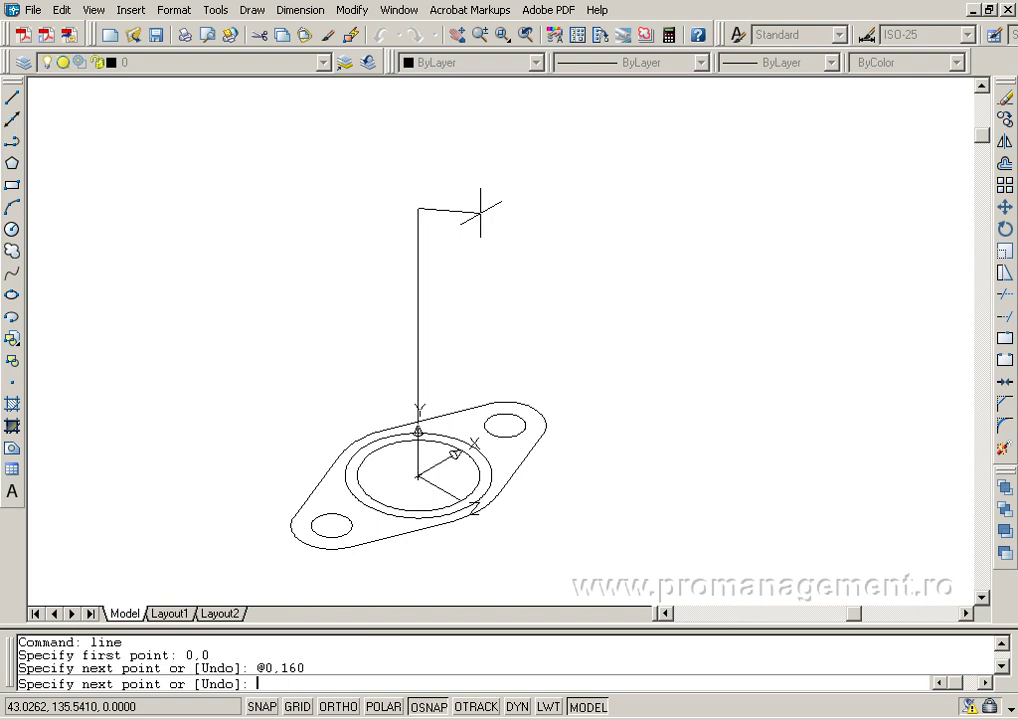
{"action": "type", "text": "@160,0"}
{"action": "key", "text": "Return"}
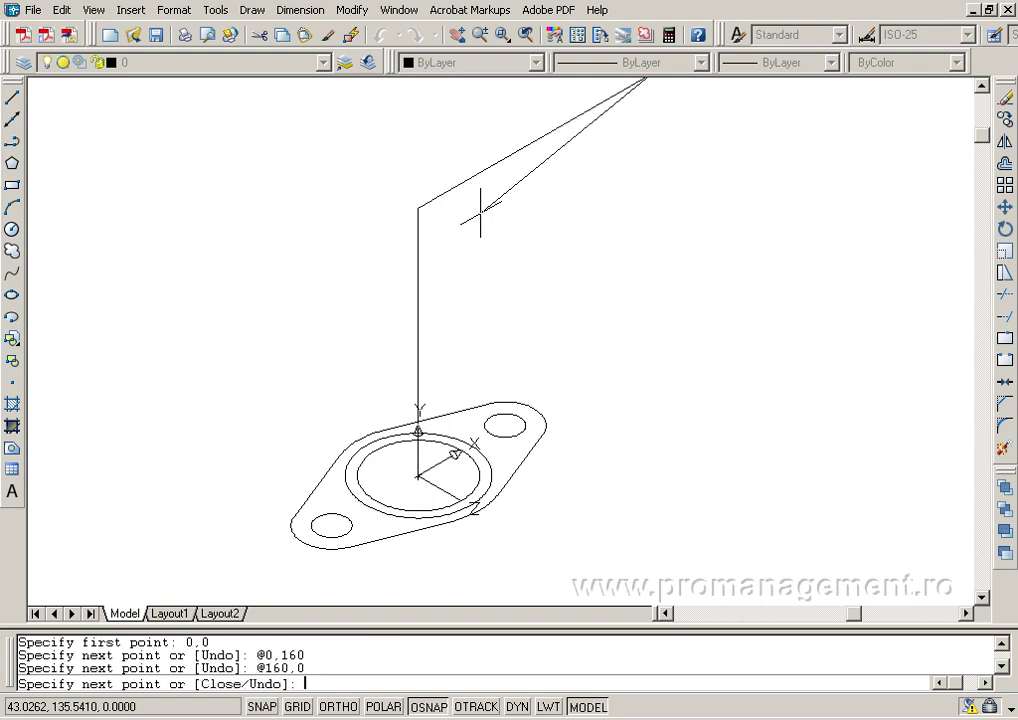
{"action": "key", "text": "Return"}
{"action": "middle_click_drag", "start_coordinate": [509, 270], "coordinate": [505, 330]}
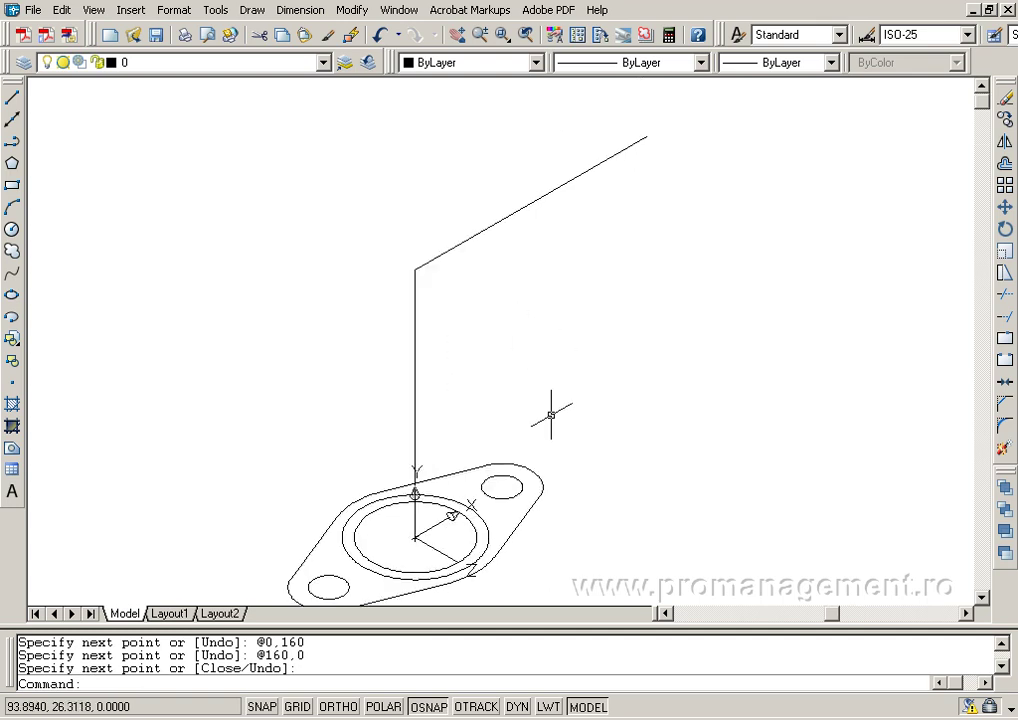
Step: Fillet the corner between the two path lines with radius 60
{"action": "type", "text": "fillet"}
{"action": "key", "text": "Return"}
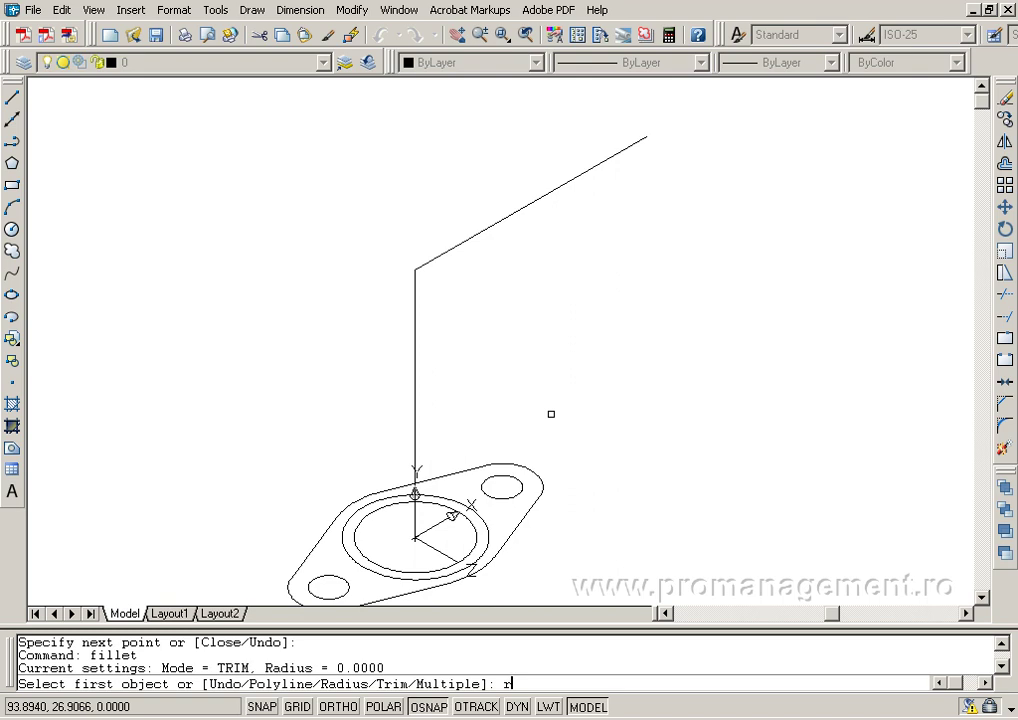
{"action": "key", "text": "Return"}
{"action": "type", "text": "60"}
{"action": "key", "text": "Return"}
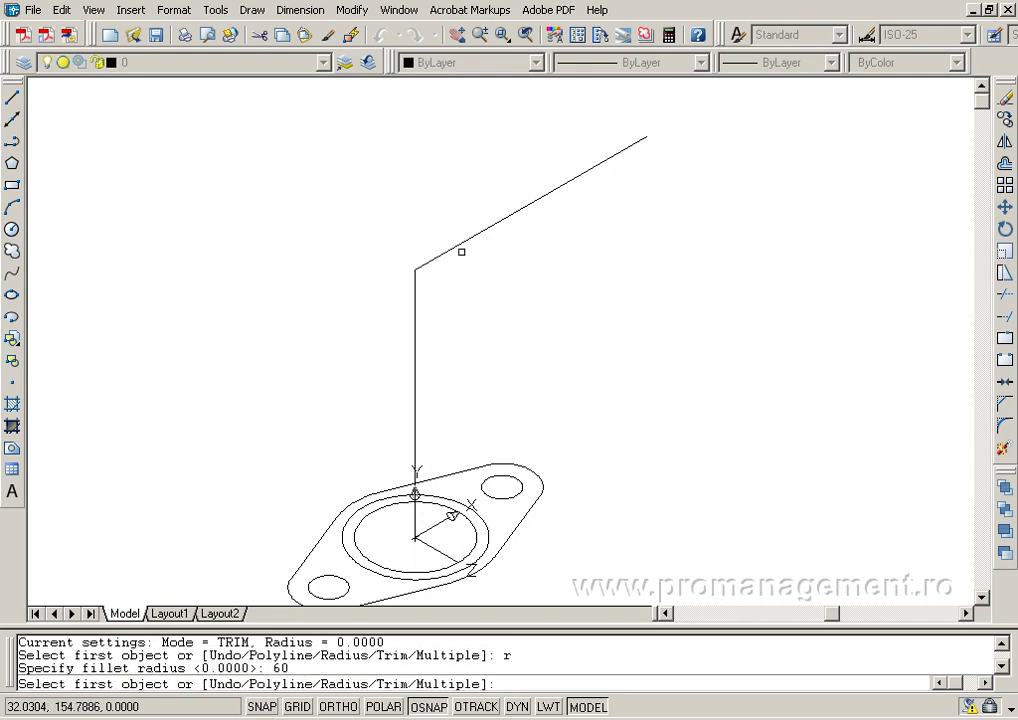
{"action": "left_click", "coordinate": [453, 249]}
{"action": "left_click", "coordinate": [415, 334]}
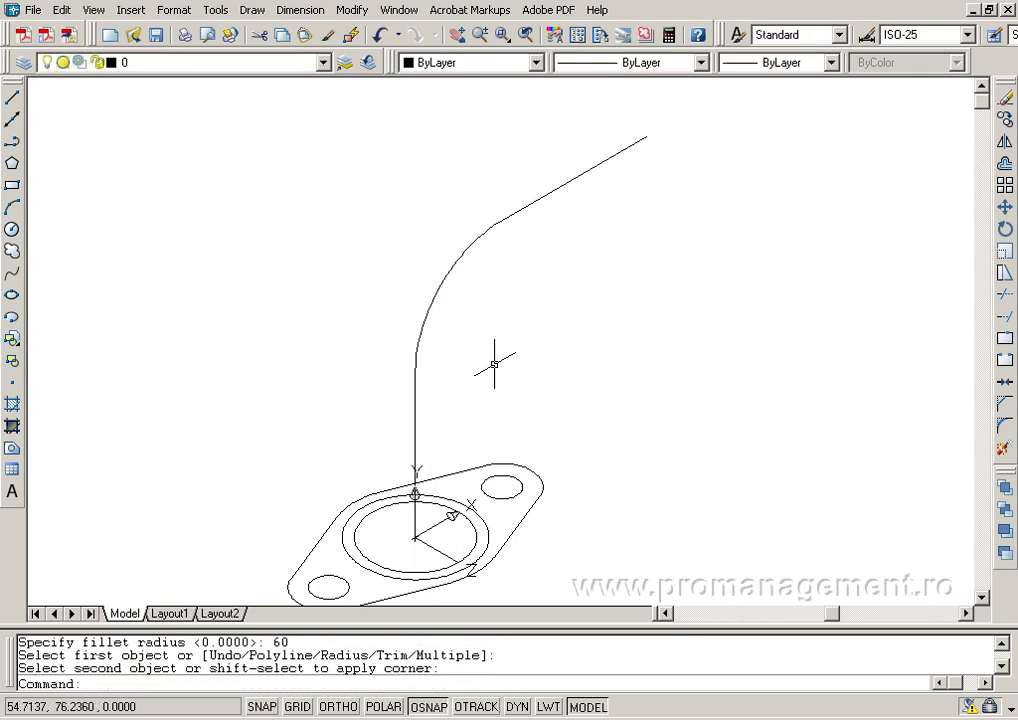
Step: Join the vertical line, bend arc and top line into one polyline
{"action": "type", "text": "pedit"}
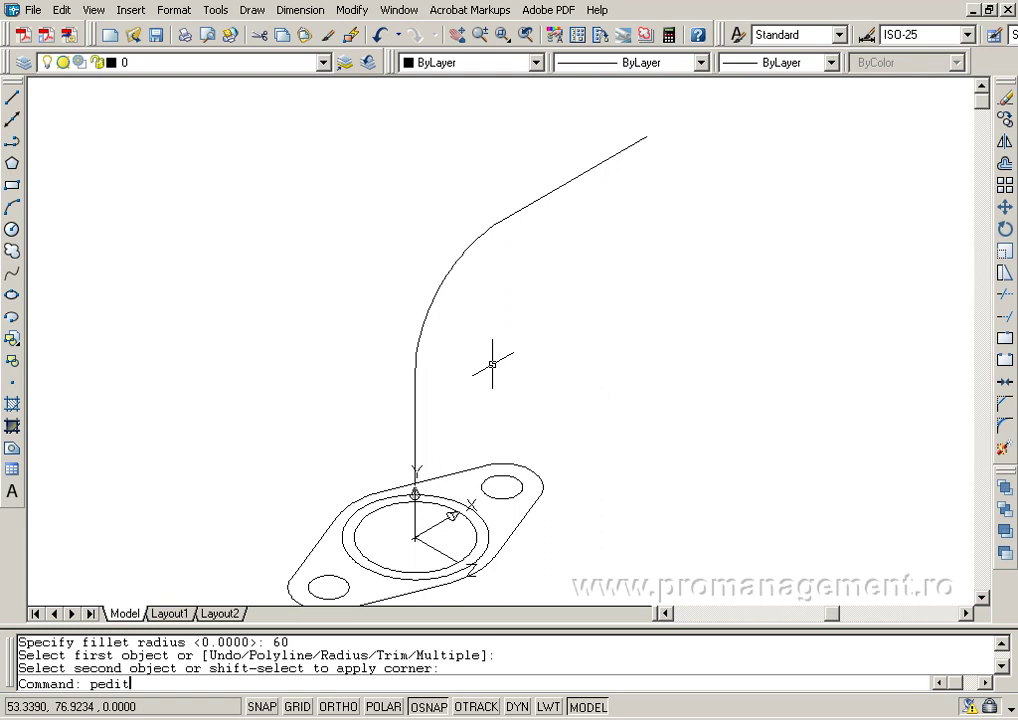
{"action": "key", "text": "Return"}
{"action": "left_click", "coordinate": [412, 424]}
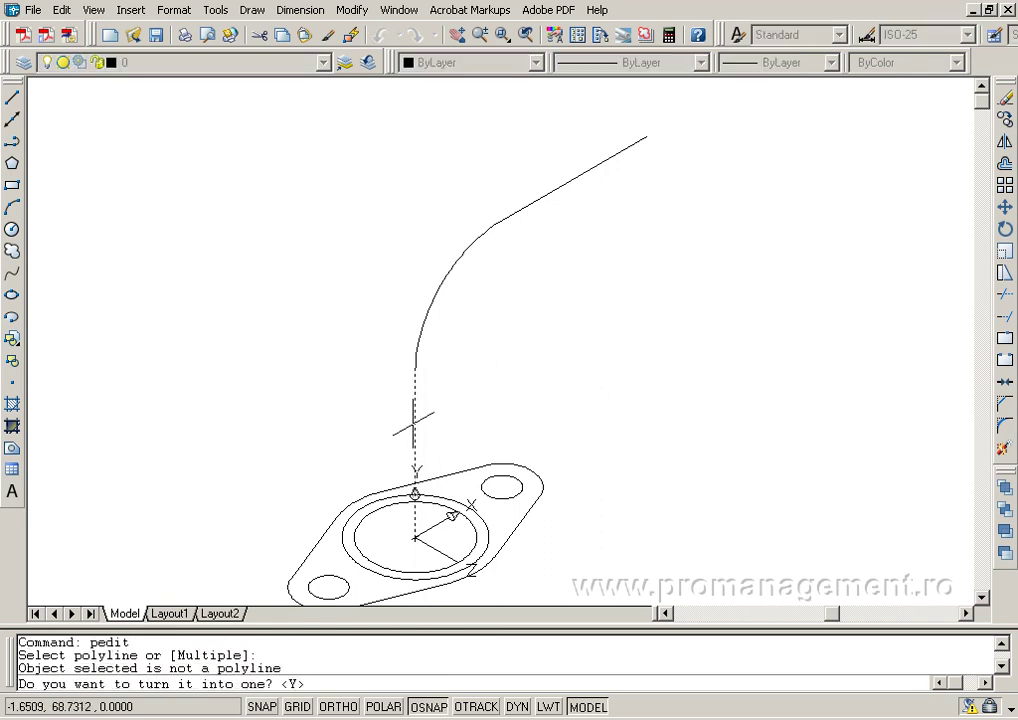
{"action": "type", "text": "y"}
{"action": "key", "text": "Return"}
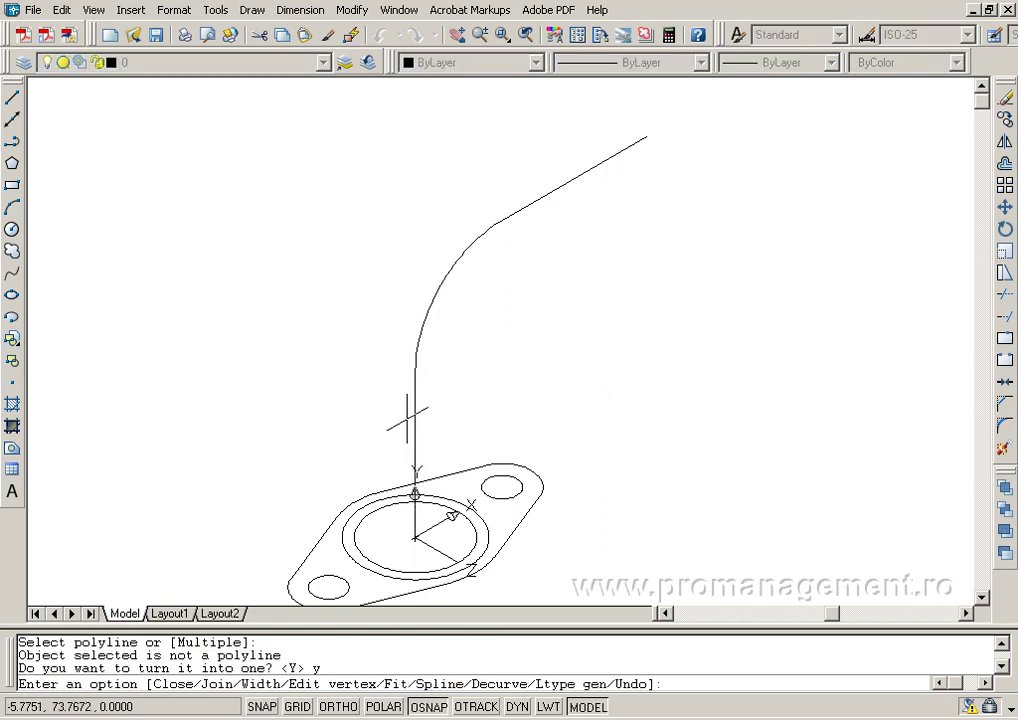
{"action": "type", "text": "j"}
{"action": "key", "text": "Return"}
{"action": "left_click", "coordinate": [431, 302]}
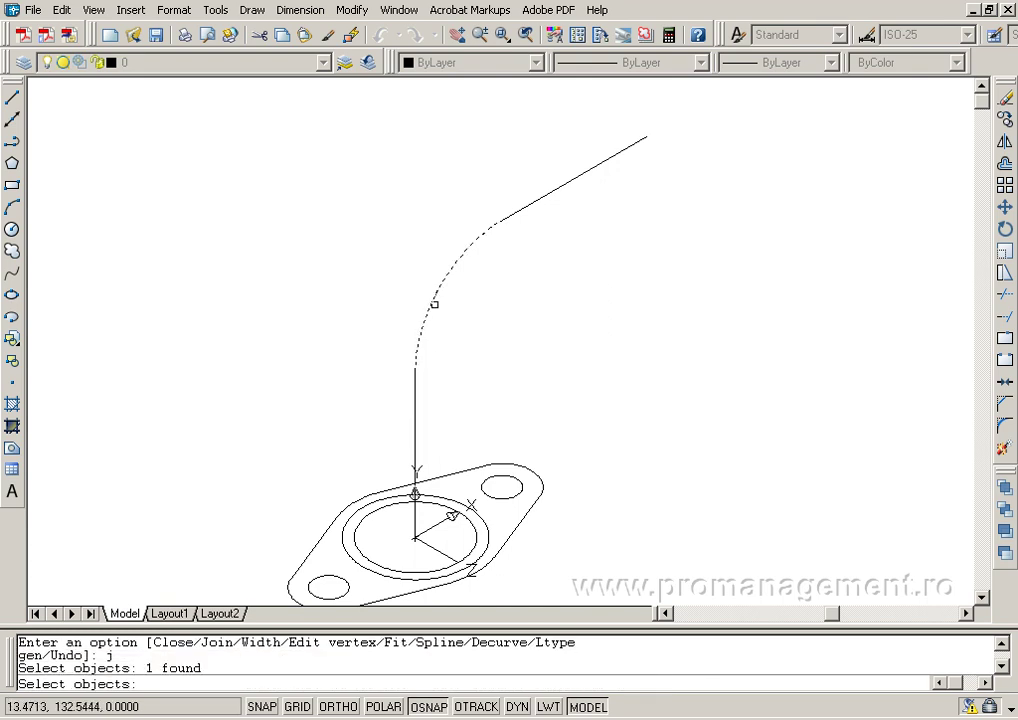
{"action": "left_click", "coordinate": [565, 183]}
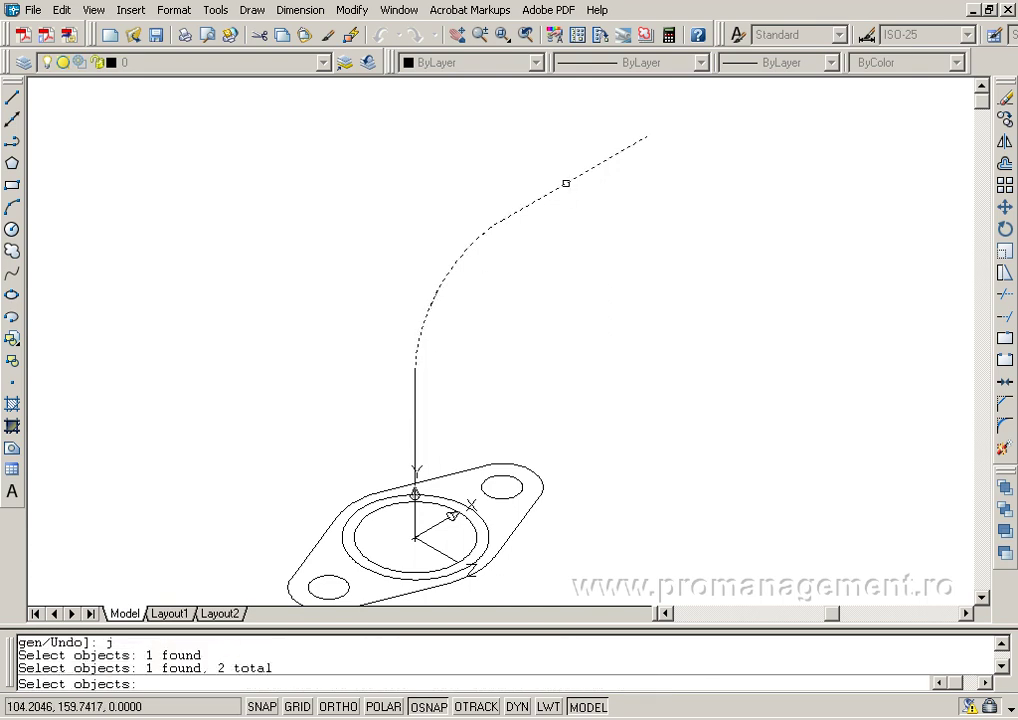
{"action": "key", "text": "Return"}
{"action": "key", "text": "Return"}
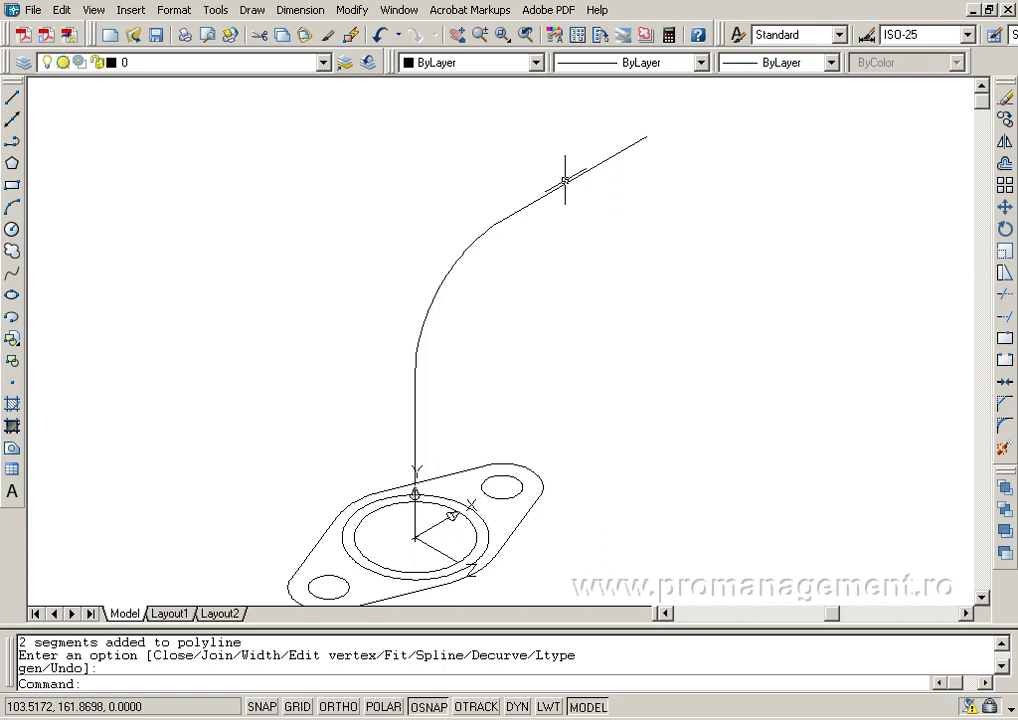
Step: Extrude the flange outline and both bolt circles to a height of 10
{"action": "type", "text": "extrude"}
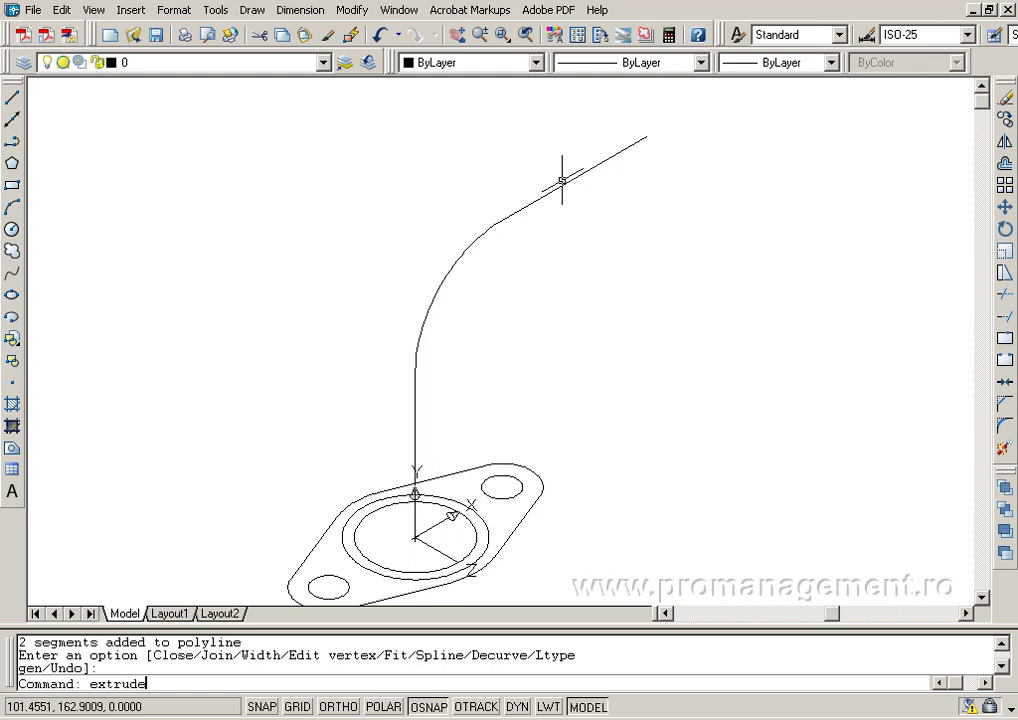
{"action": "key", "text": "Return"}
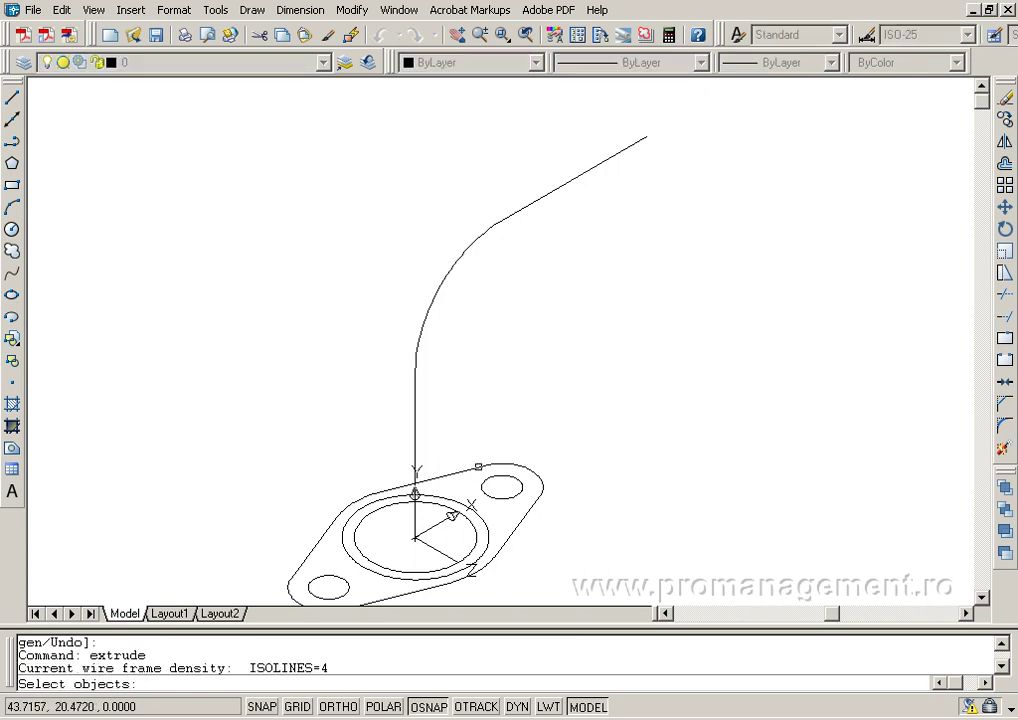
{"action": "left_click", "coordinate": [478, 466]}
{"action": "left_click", "coordinate": [319, 579]}
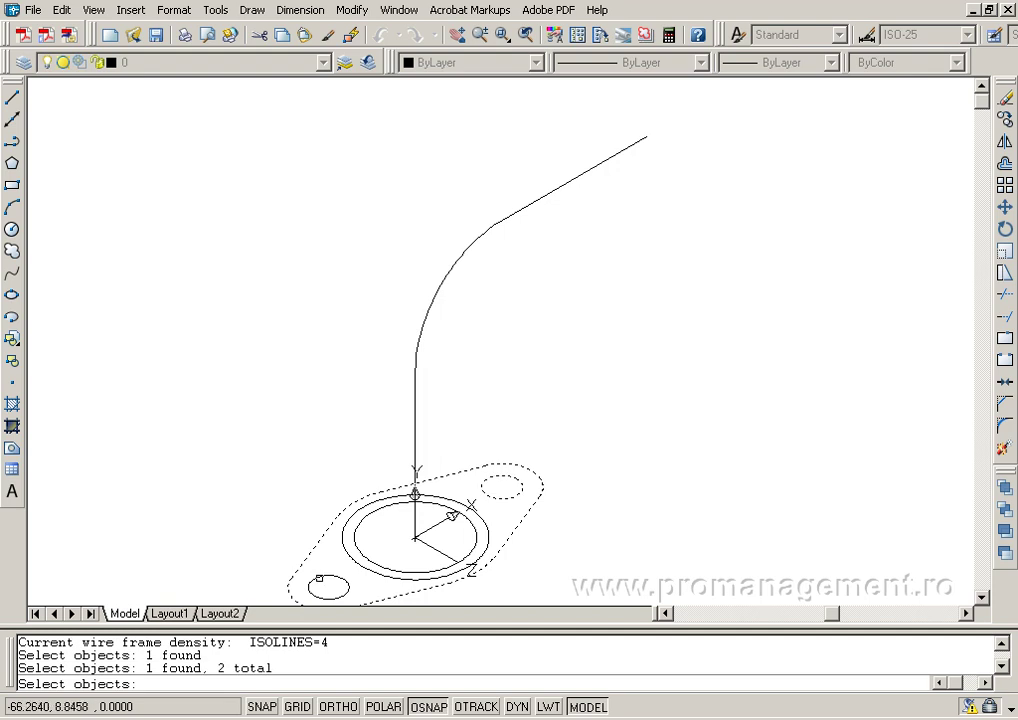
{"action": "left_click", "coordinate": [319, 579]}
{"action": "type", "text": "10"}
{"action": "key", "text": "Return"}
{"action": "key", "text": "Return"}
{"action": "type", "text": "subtract"}
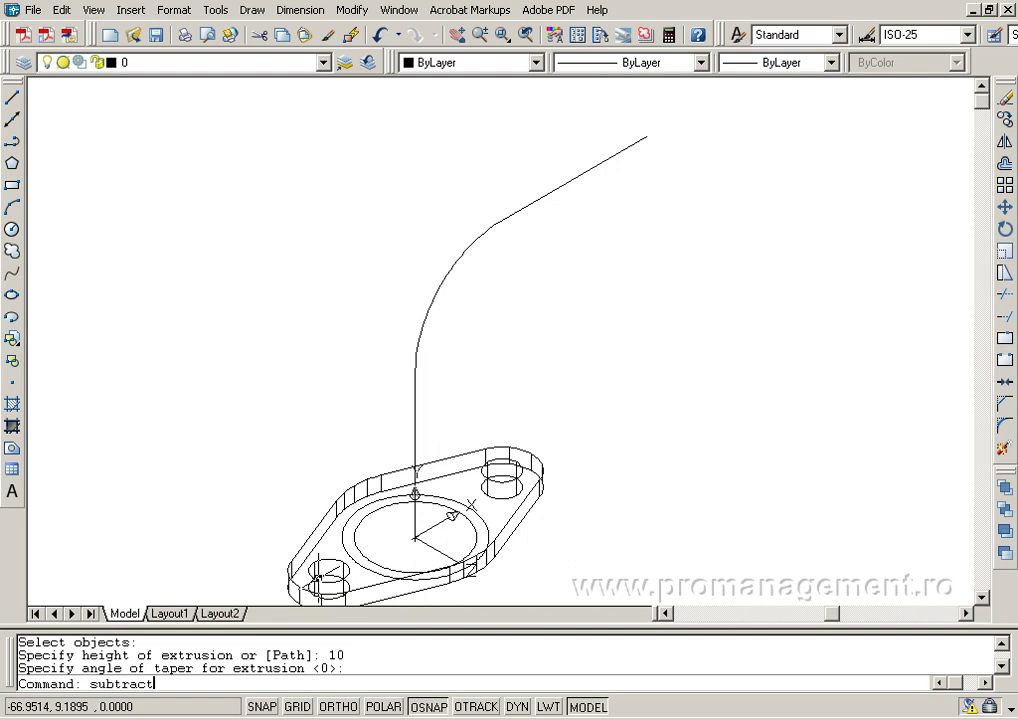
Step: Subtract the two bolt-hole cylinders from the flange plate
{"action": "key", "text": "Return"}
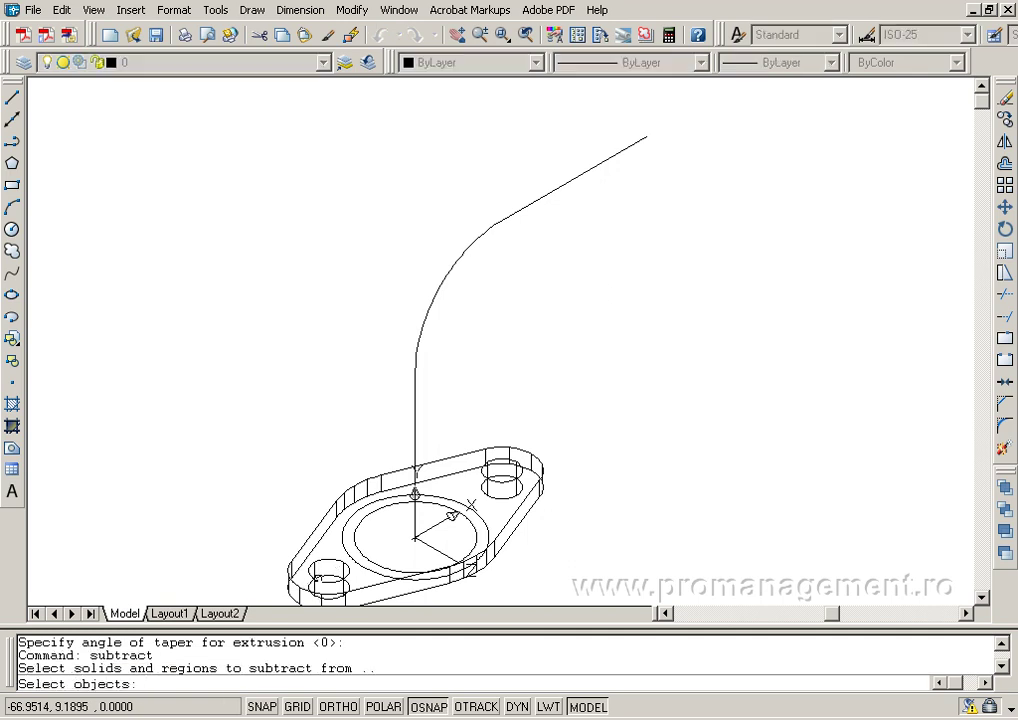
{"action": "left_click", "coordinate": [327, 519]}
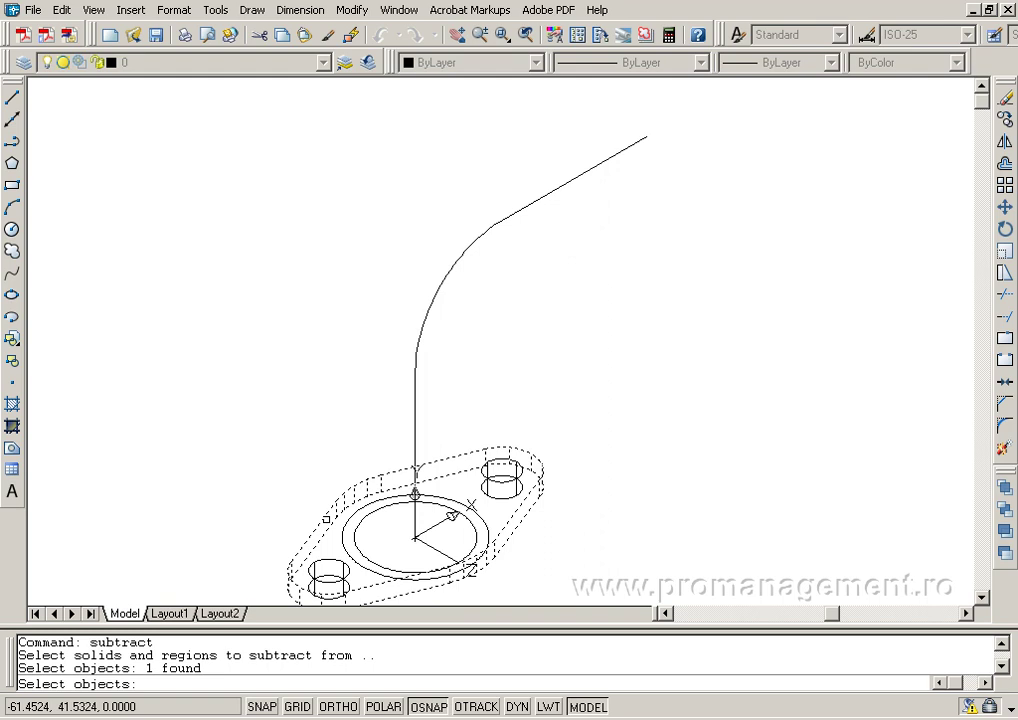
{"action": "key", "text": "Return"}
{"action": "left_click", "coordinate": [318, 566]}
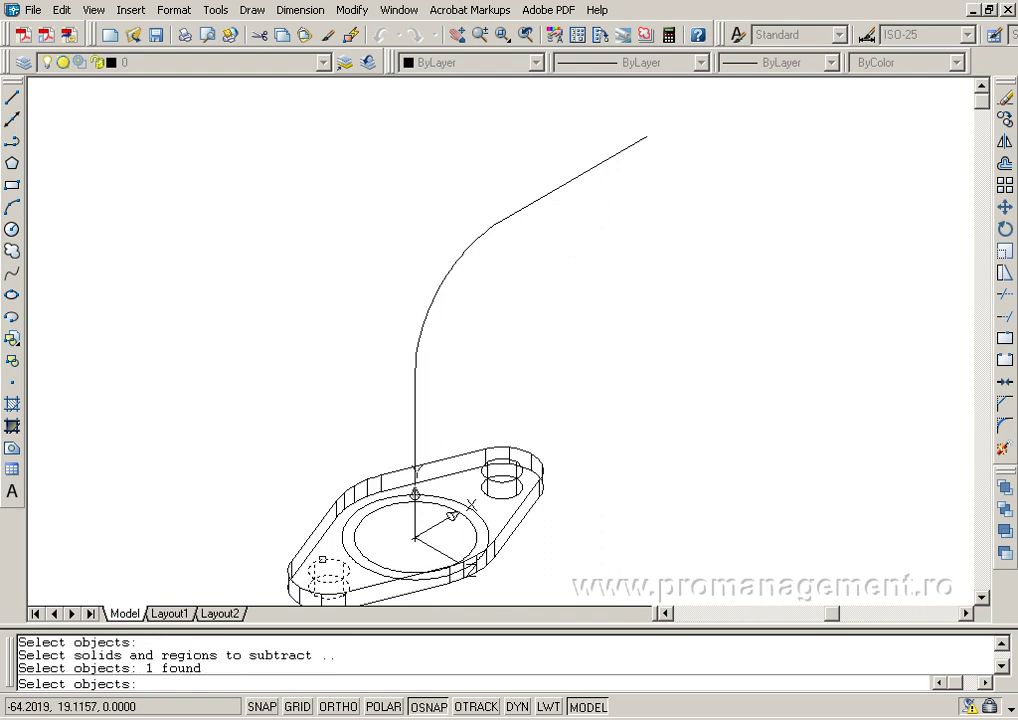
{"action": "left_click", "coordinate": [513, 485]}
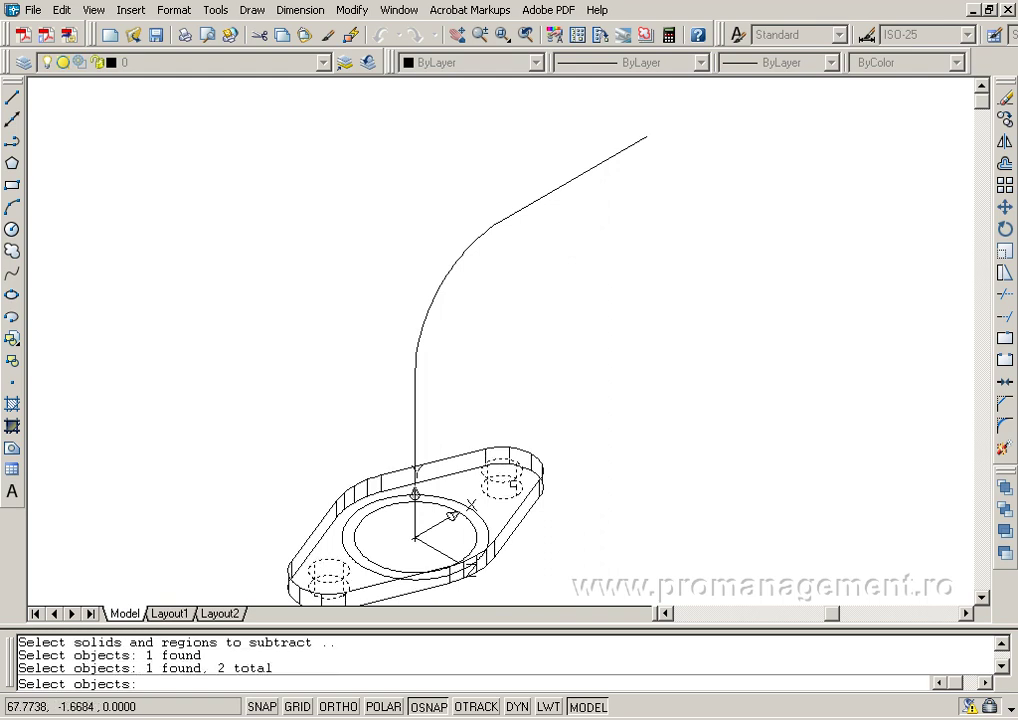
{"action": "key", "text": "Return"}
{"action": "type", "text": "extrude"}
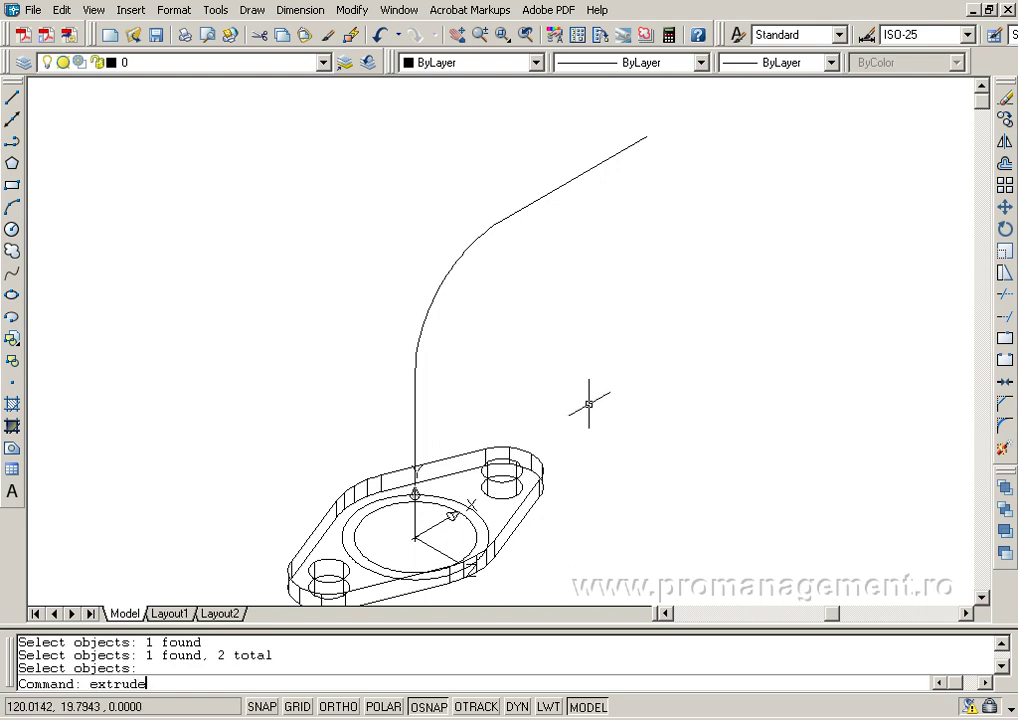
Step: Extrude the two central flange circles along the bent centreline path
{"action": "key", "text": "Return"}
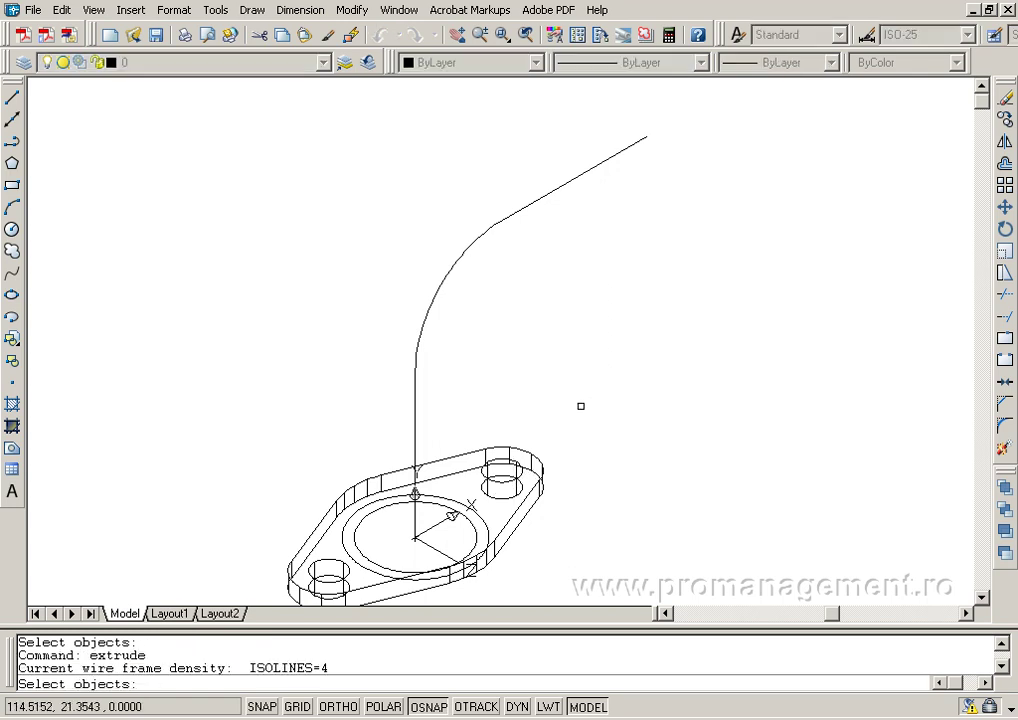
{"action": "left_click", "coordinate": [441, 510]}
{"action": "left_click", "coordinate": [441, 505]}
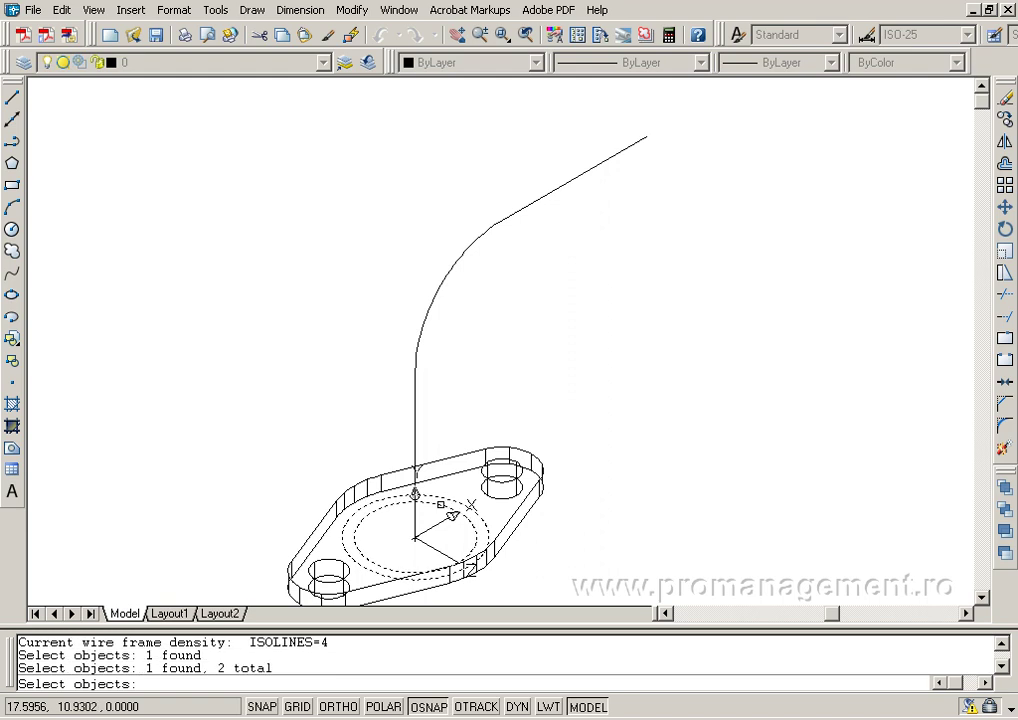
{"action": "key", "text": "Return"}
{"action": "type", "text": "p"}
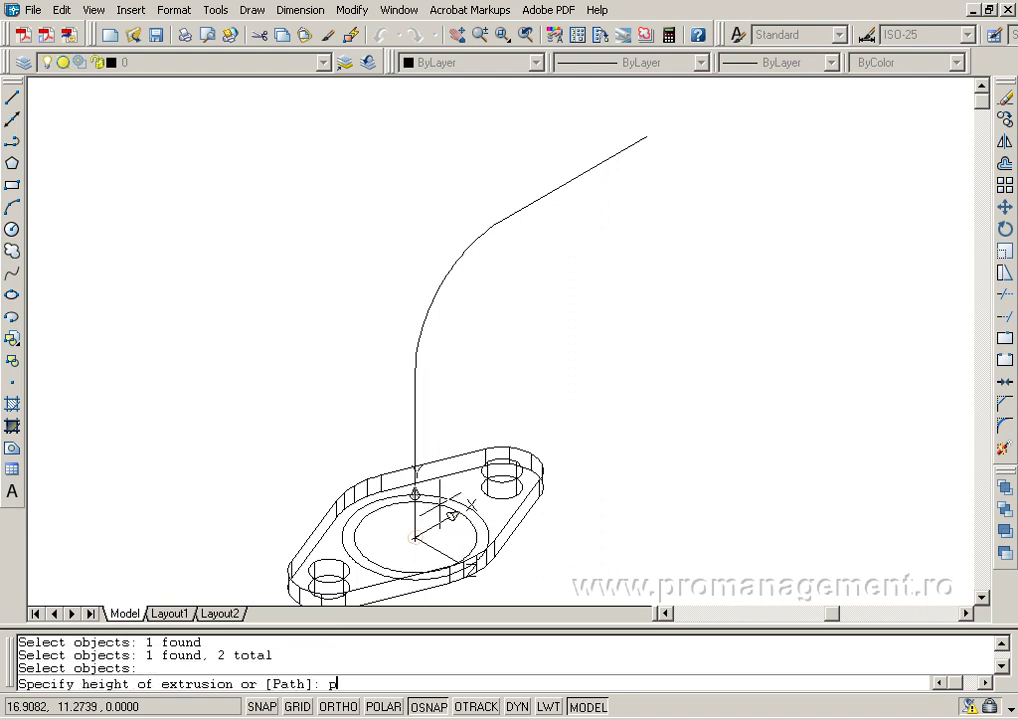
{"action": "key", "text": "Return"}
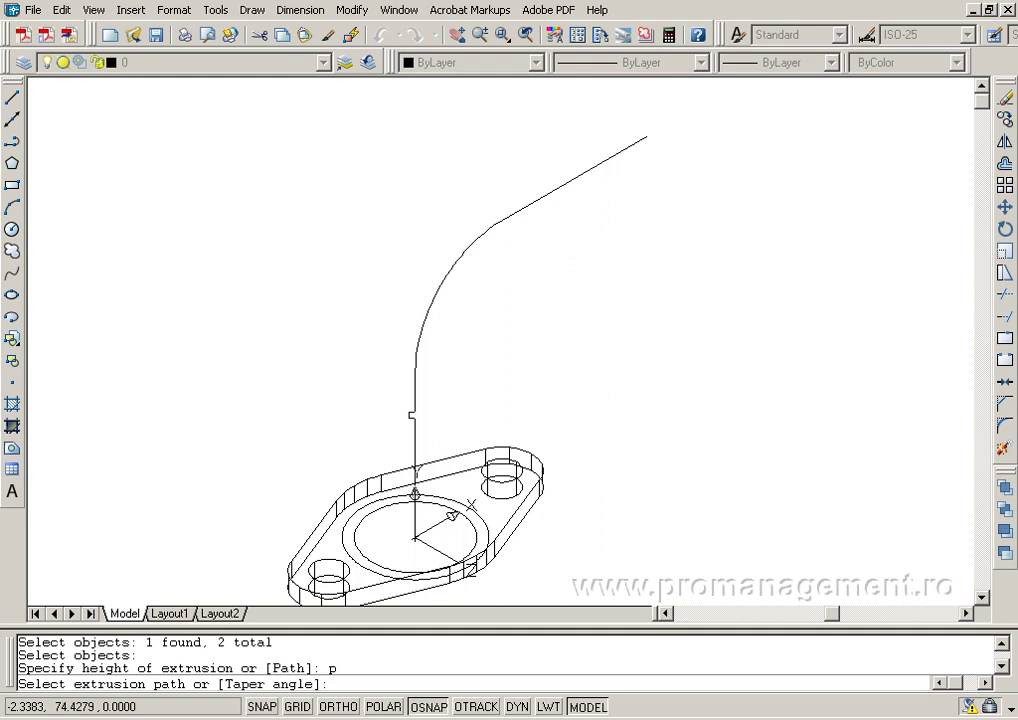
{"action": "left_click", "coordinate": [412, 413]}
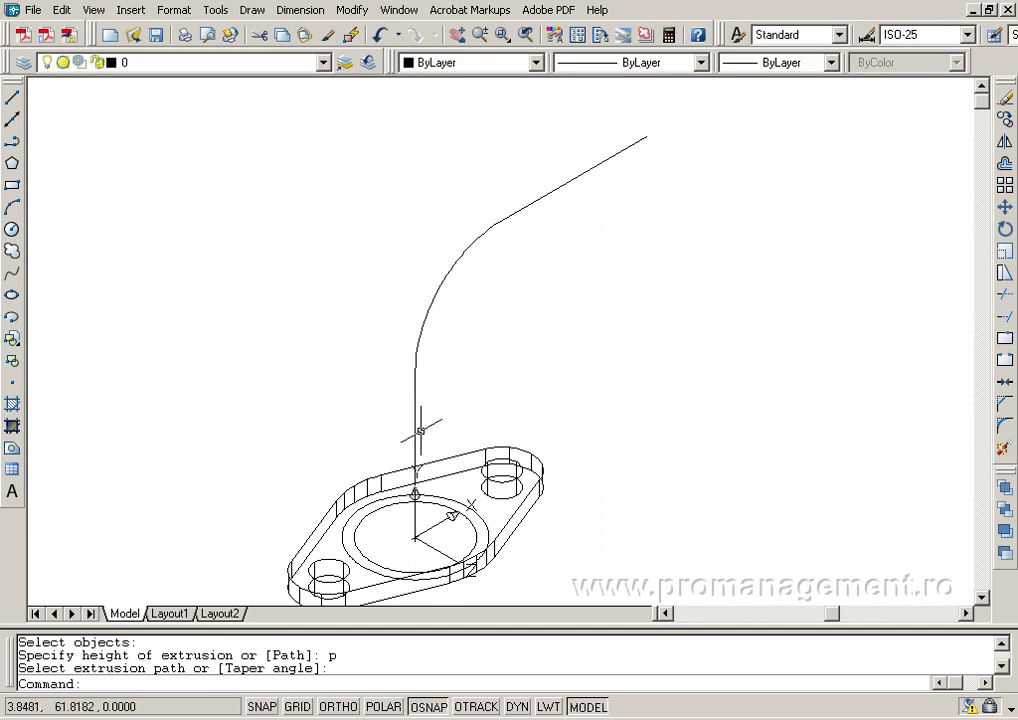
Step: Run EXTRUDE again on both flange circles along the bent line to complete the pipe solids
{"action": "type", "text": "extr"}
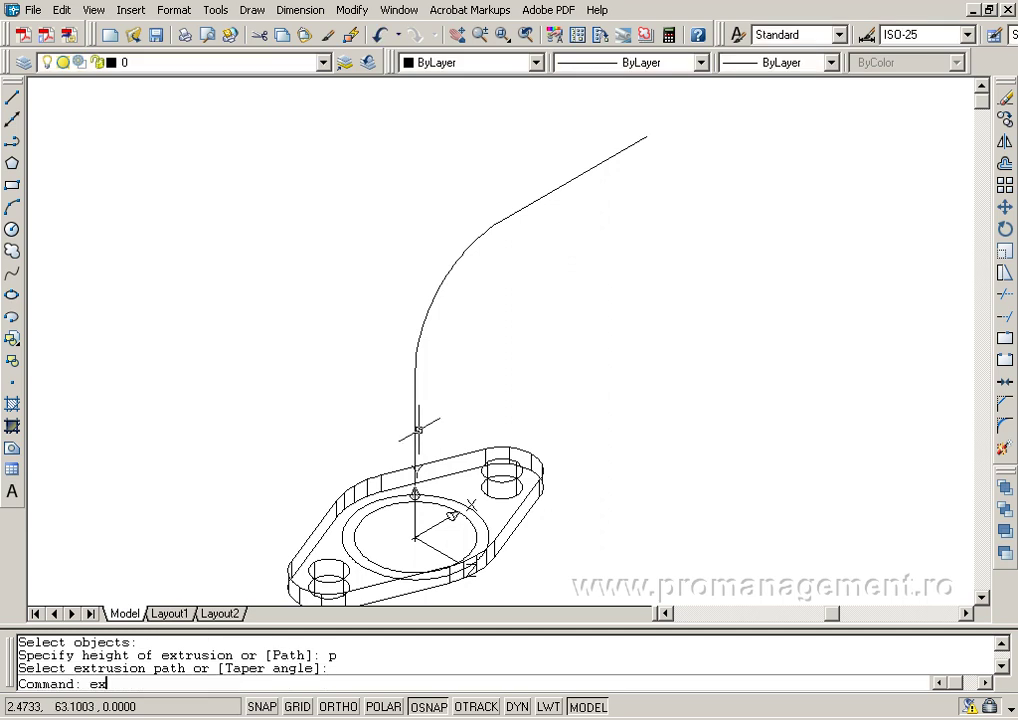
{"action": "type", "text": "ude"}
{"action": "key", "text": "Return"}
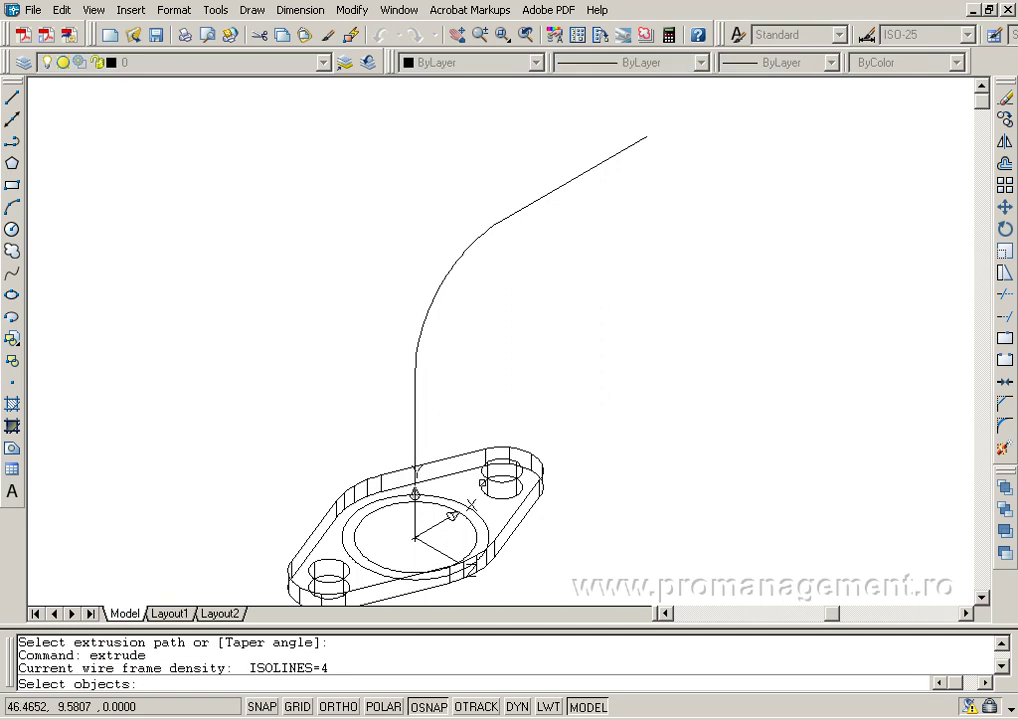
{"action": "left_click", "coordinate": [441, 494]}
{"action": "left_click", "coordinate": [441, 507]}
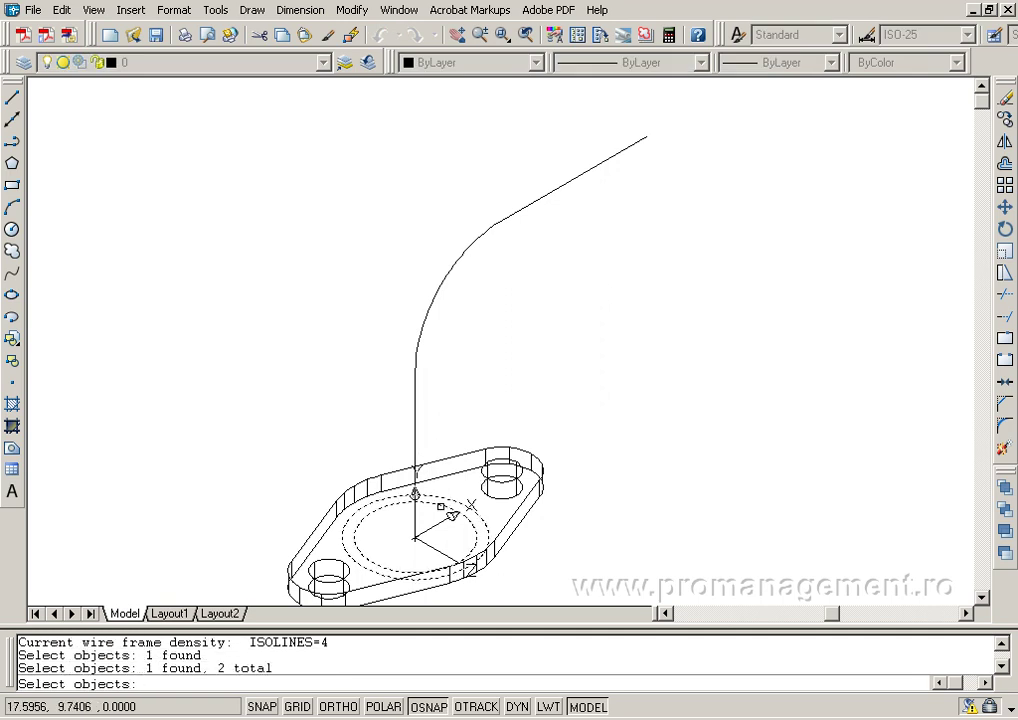
{"action": "key", "text": "Return"}
{"action": "type", "text": "p"}
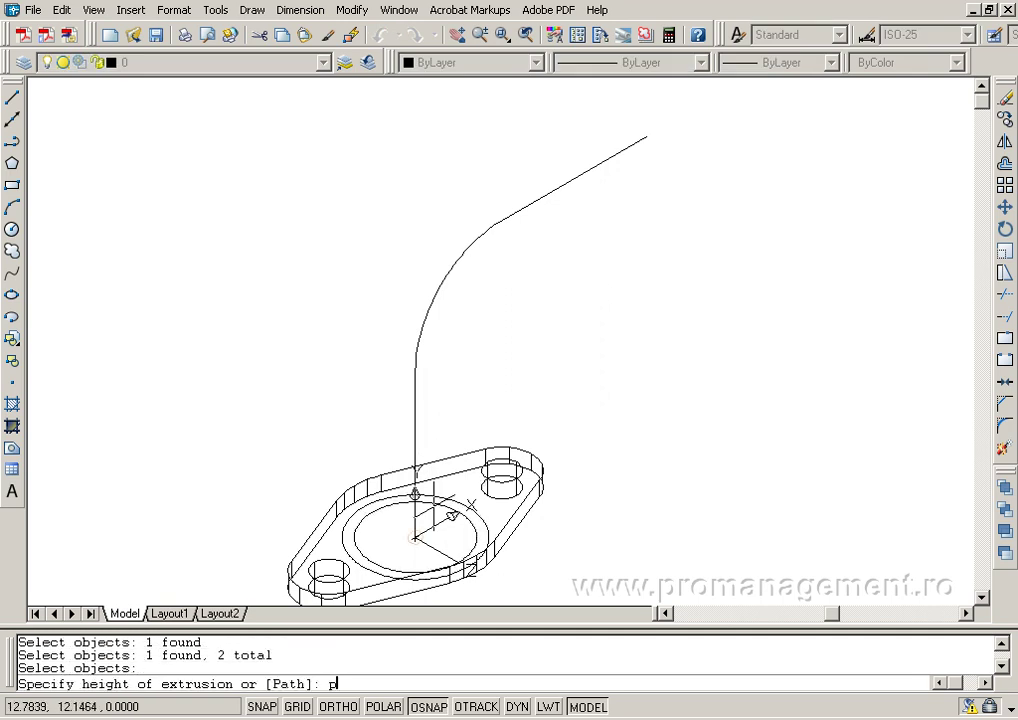
{"action": "key", "text": "Return"}
{"action": "left_click", "coordinate": [415, 423]}
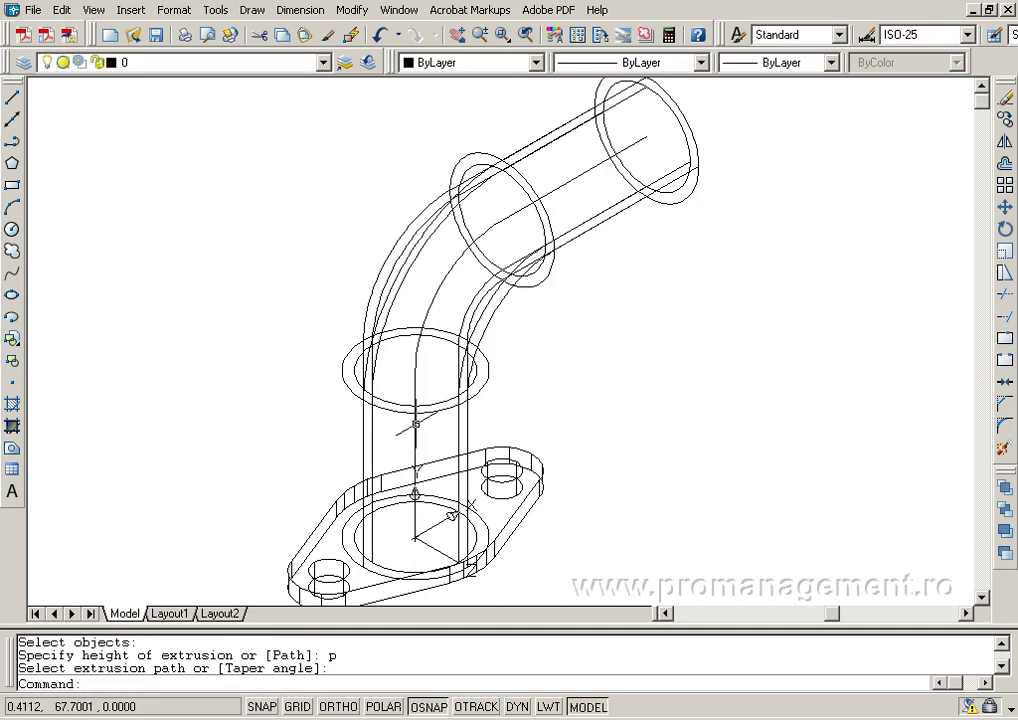
{"action": "scroll", "coordinate": [597, 368], "scroll_direction": "down", "scroll_amount": 2}
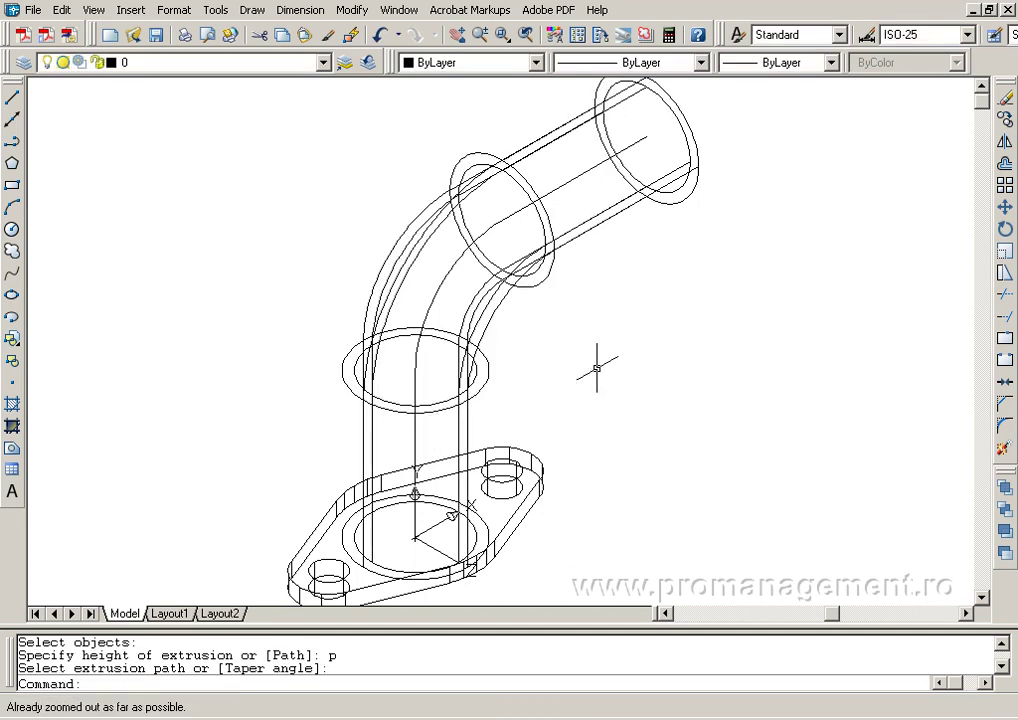
{"action": "middle_click_drag", "start_coordinate": [557, 409], "coordinate": [522, 449]}
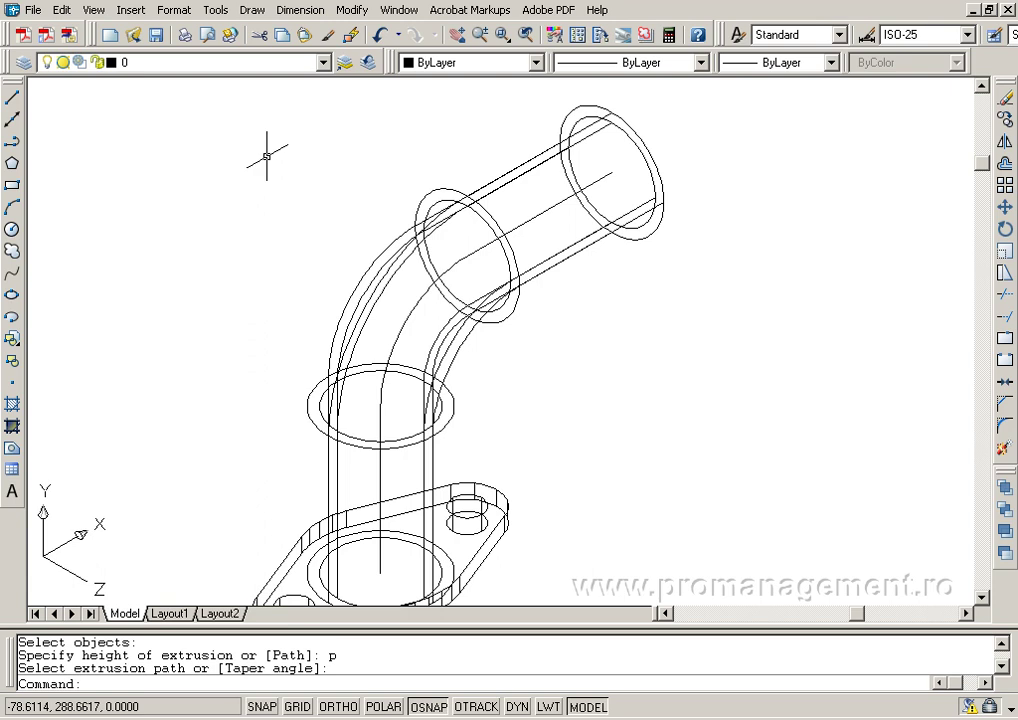
{"action": "type", "text": "copy"}
Step: Copy the holed flange from its centre point to a spot right of the pipe
{"action": "key", "text": "Return"}
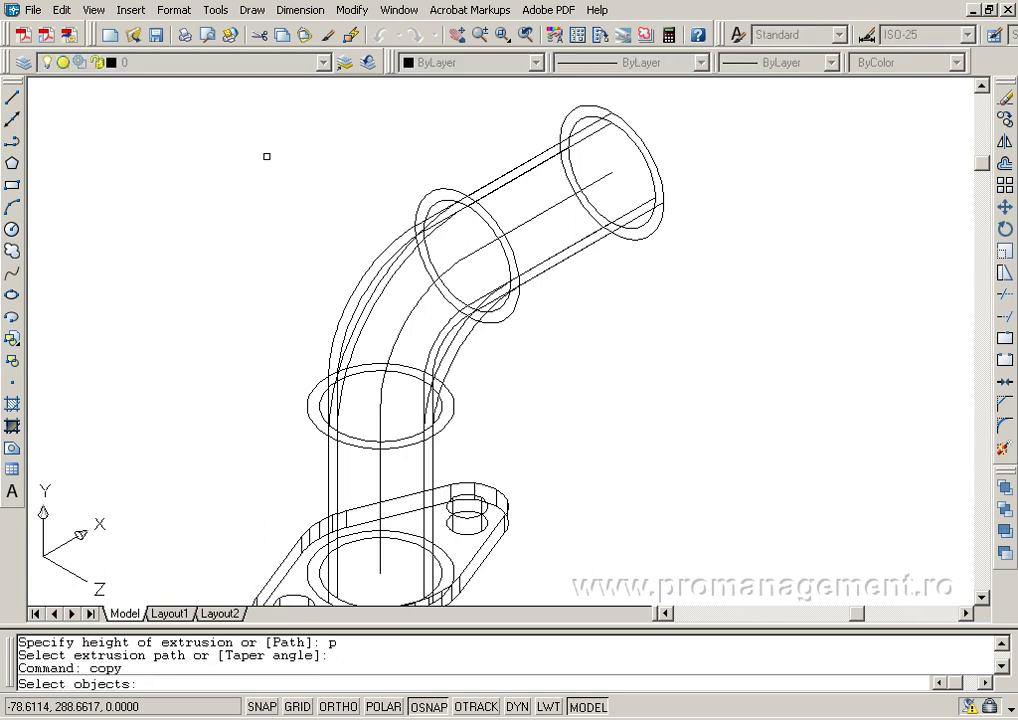
{"action": "left_click", "coordinate": [490, 486]}
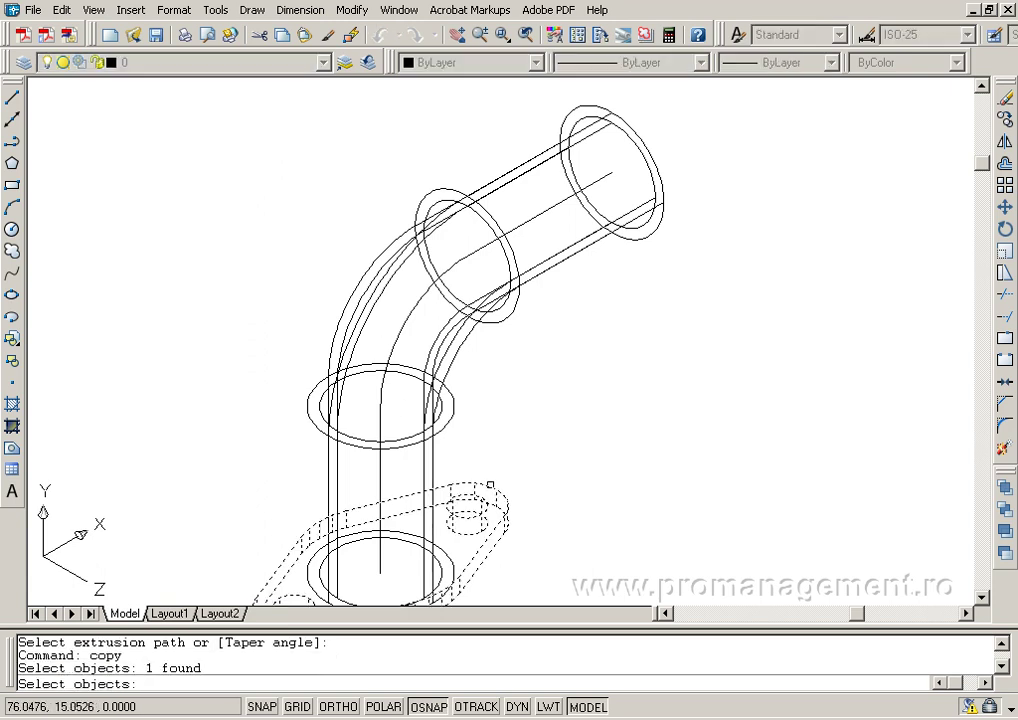
{"action": "key", "text": "Return"}
{"action": "left_click", "coordinate": [385, 572]}
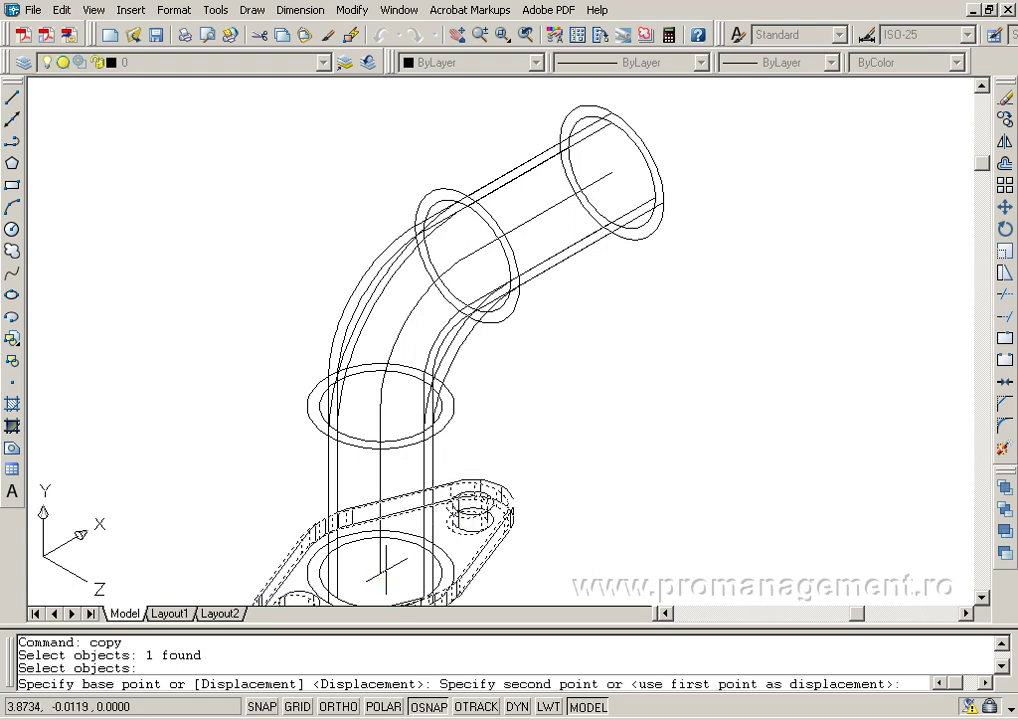
{"action": "left_click", "coordinate": [680, 462]}
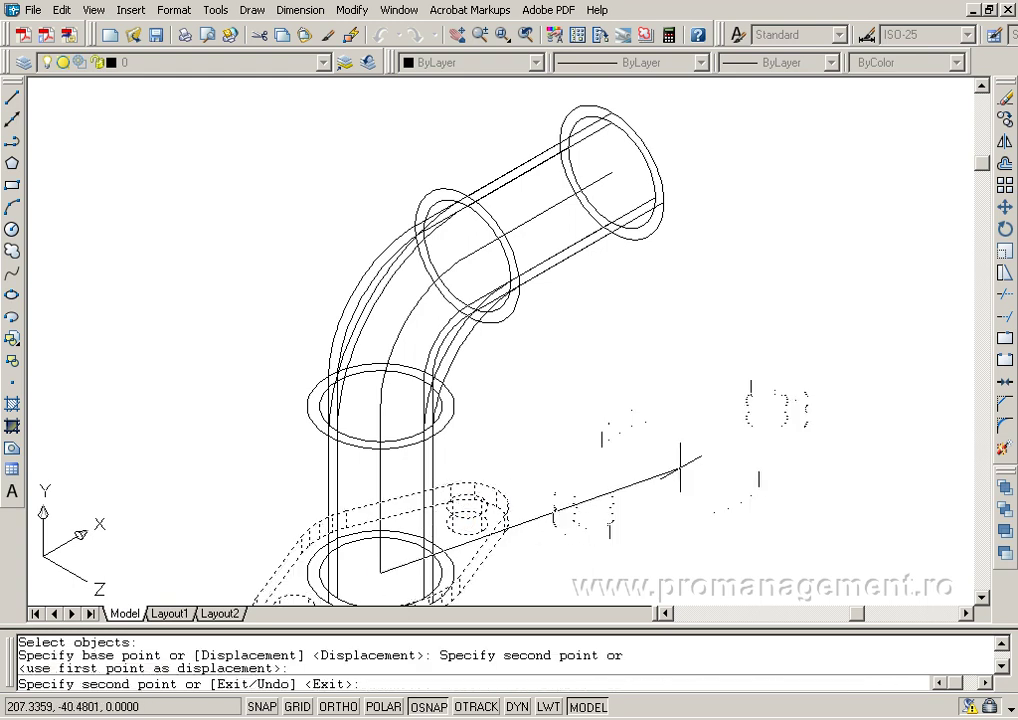
{"action": "key", "text": "Escape"}
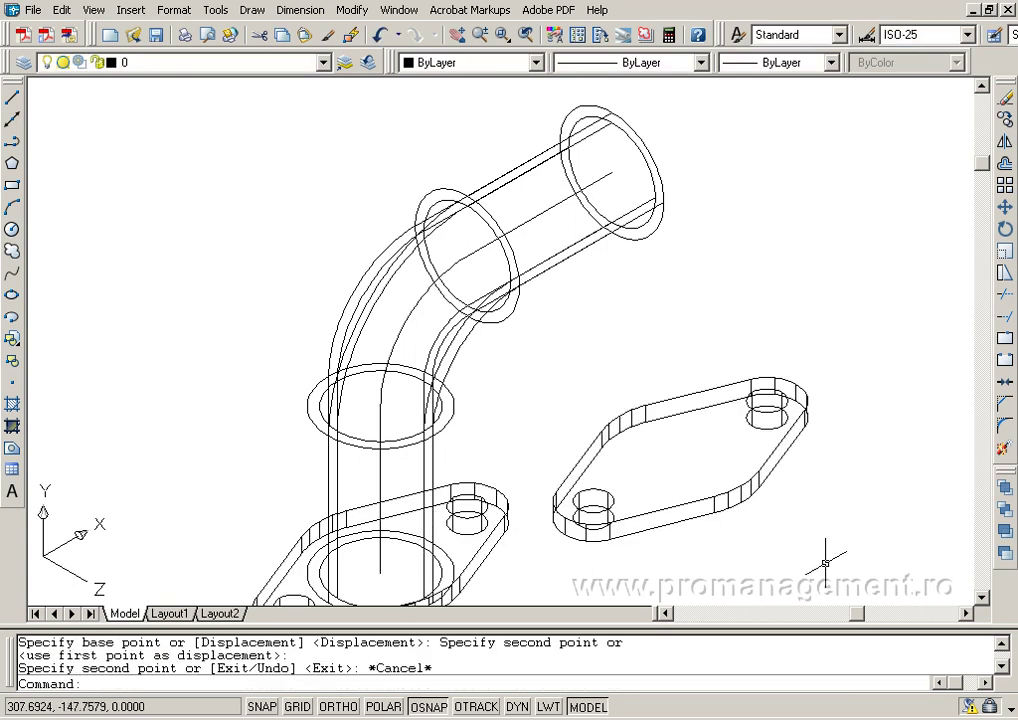
{"action": "type", "text": "align"}
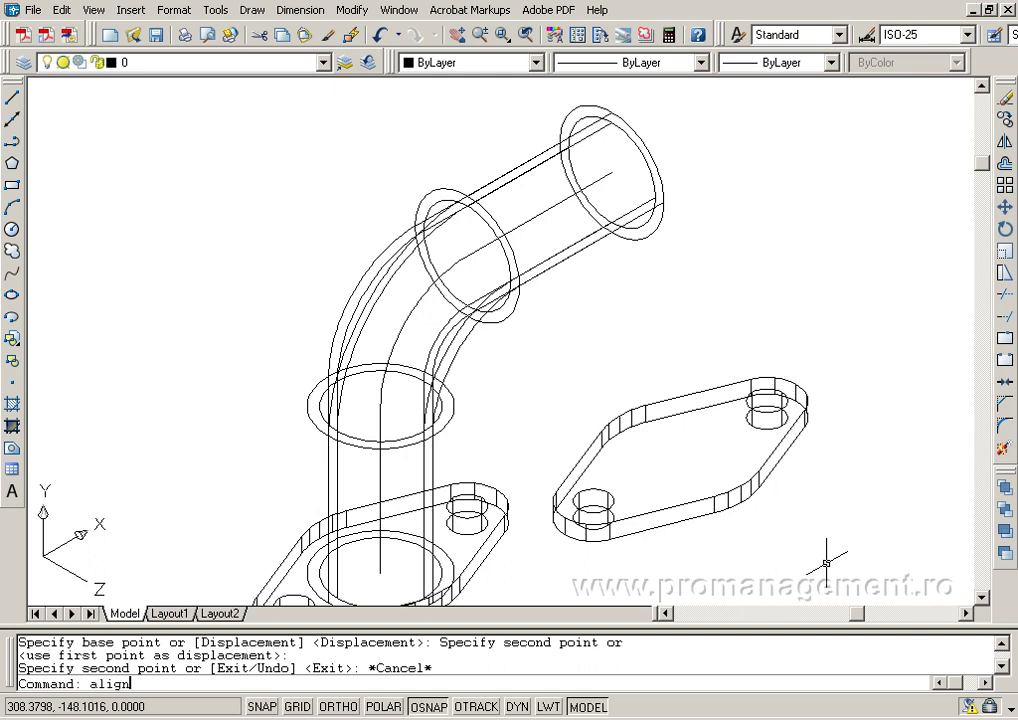
Step: Align the copied flange onto the pipe's upper end using centre and axis-midpoint pairs, no scaling
{"action": "key", "text": "Return"}
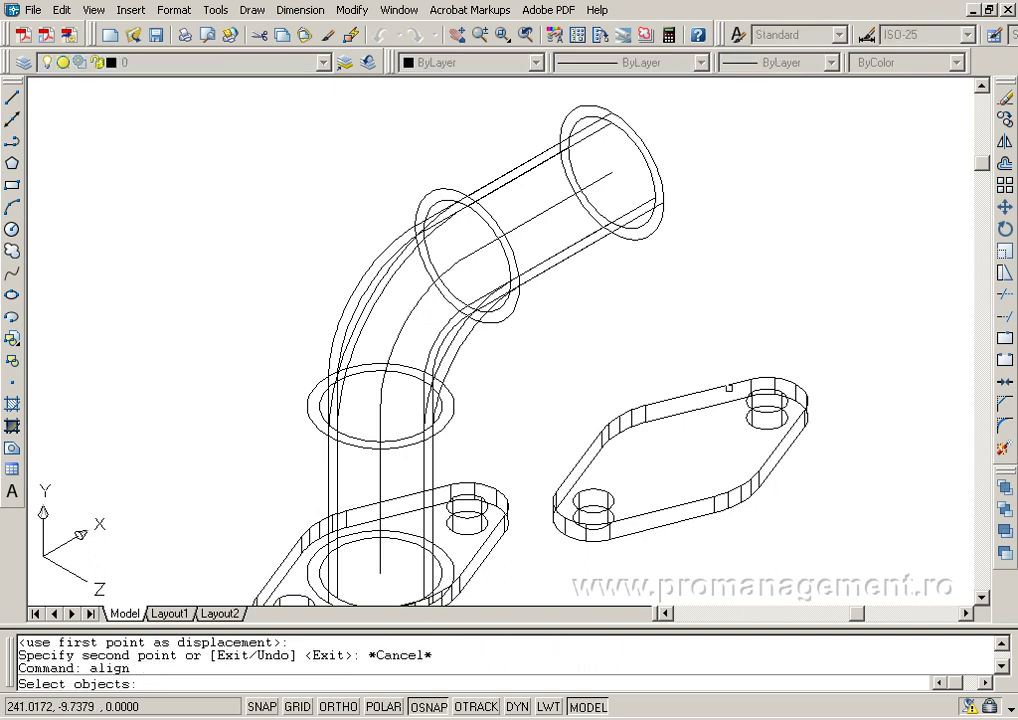
{"action": "left_click", "coordinate": [716, 388]}
{"action": "key", "text": "Return"}
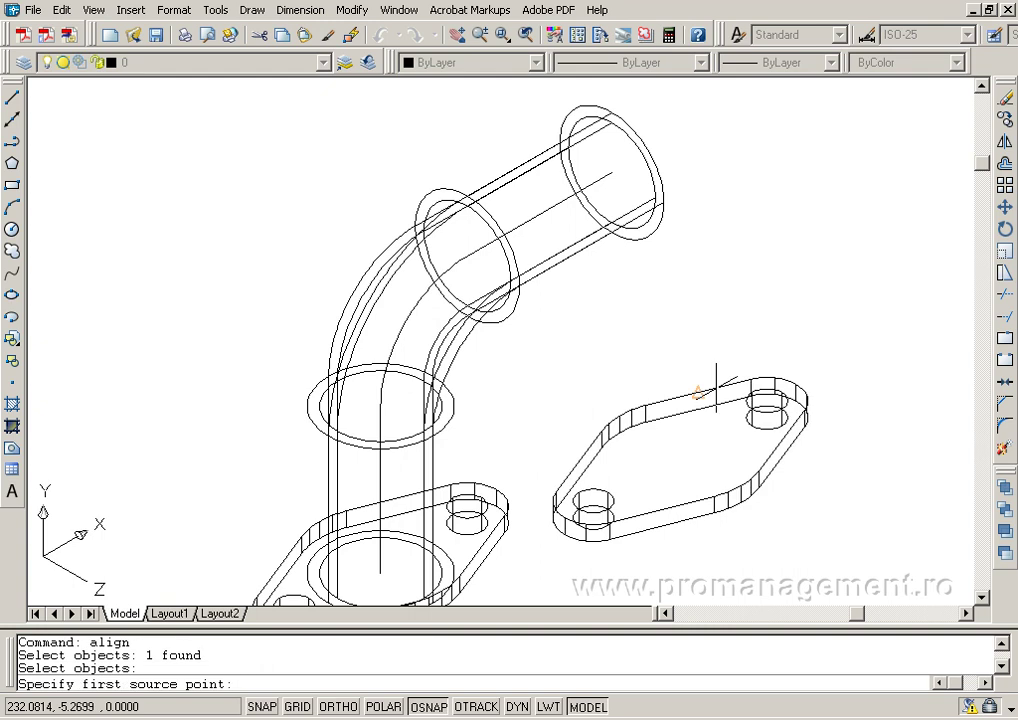
{"action": "left_click", "coordinate": [680, 451]}
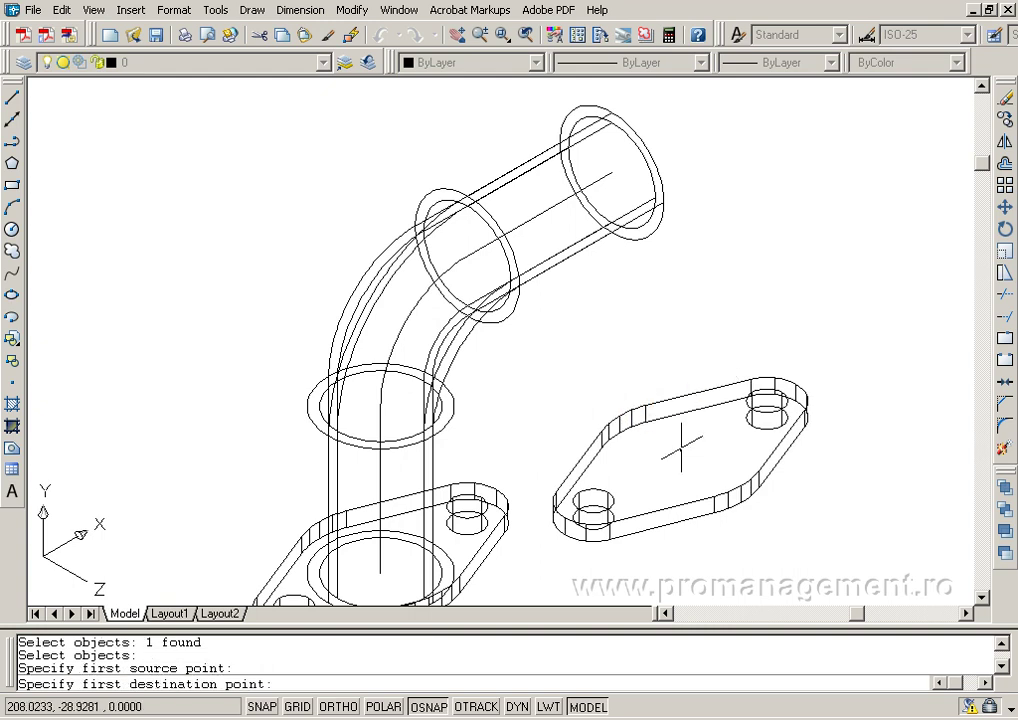
{"action": "left_click", "coordinate": [612, 173]}
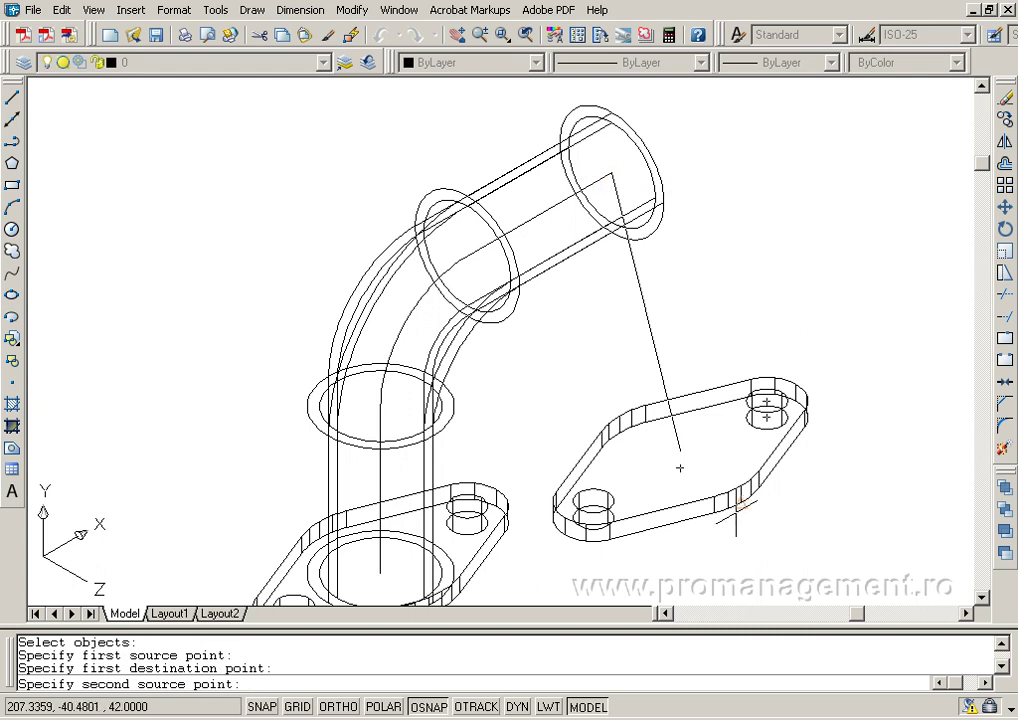
{"action": "left_click", "coordinate": [680, 466]}
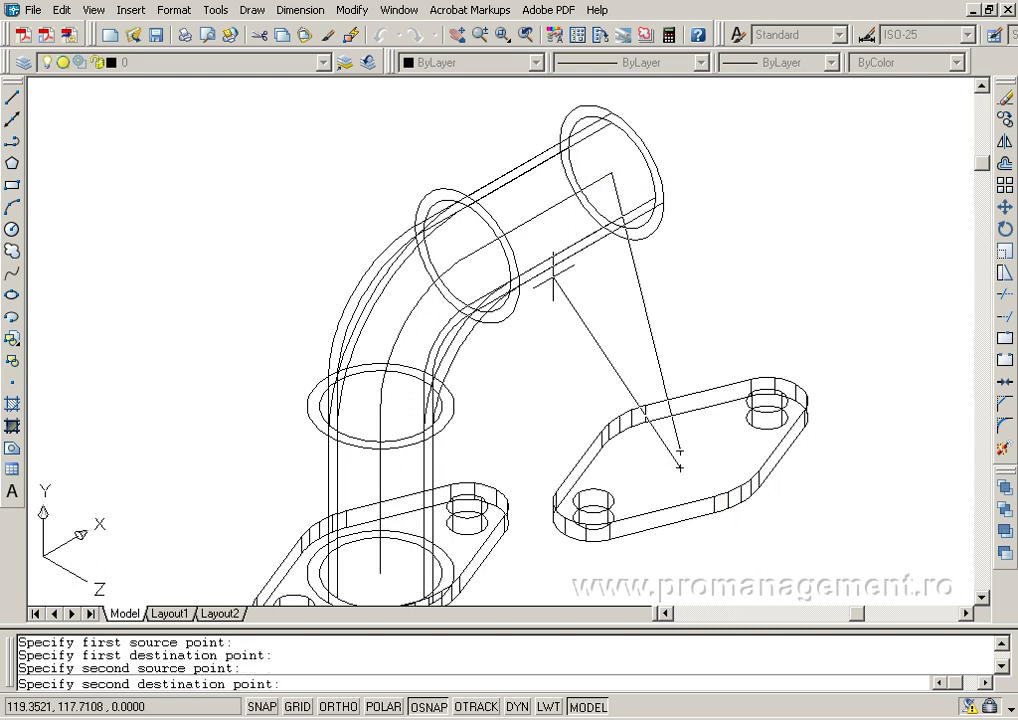
{"action": "left_click", "coordinate": [539, 215]}
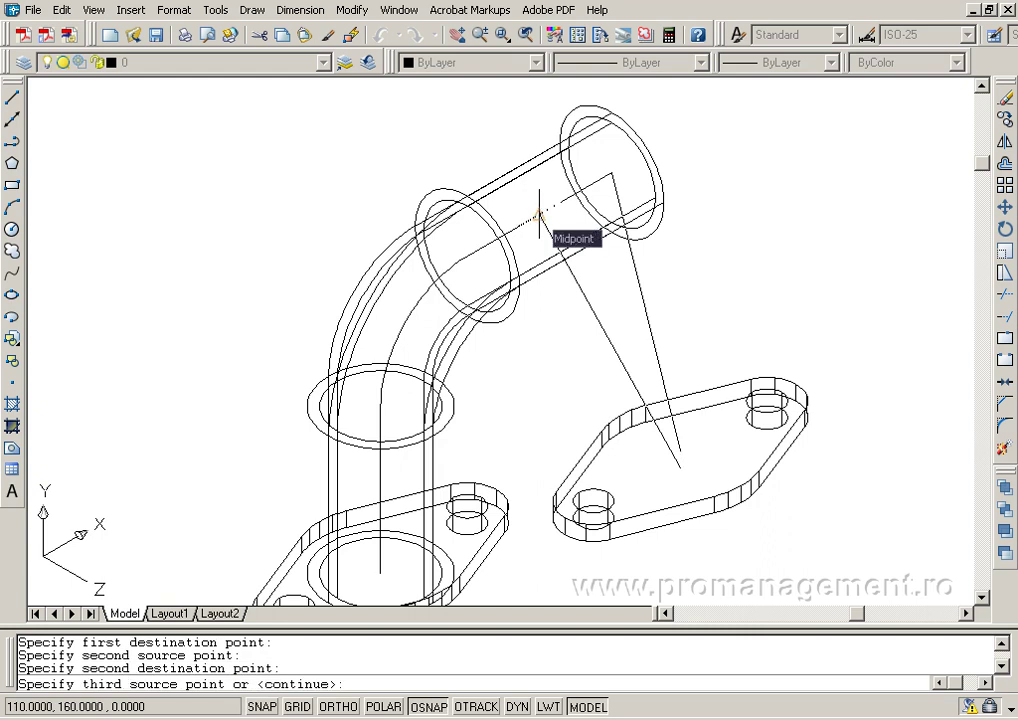
{"action": "key", "text": "Return"}
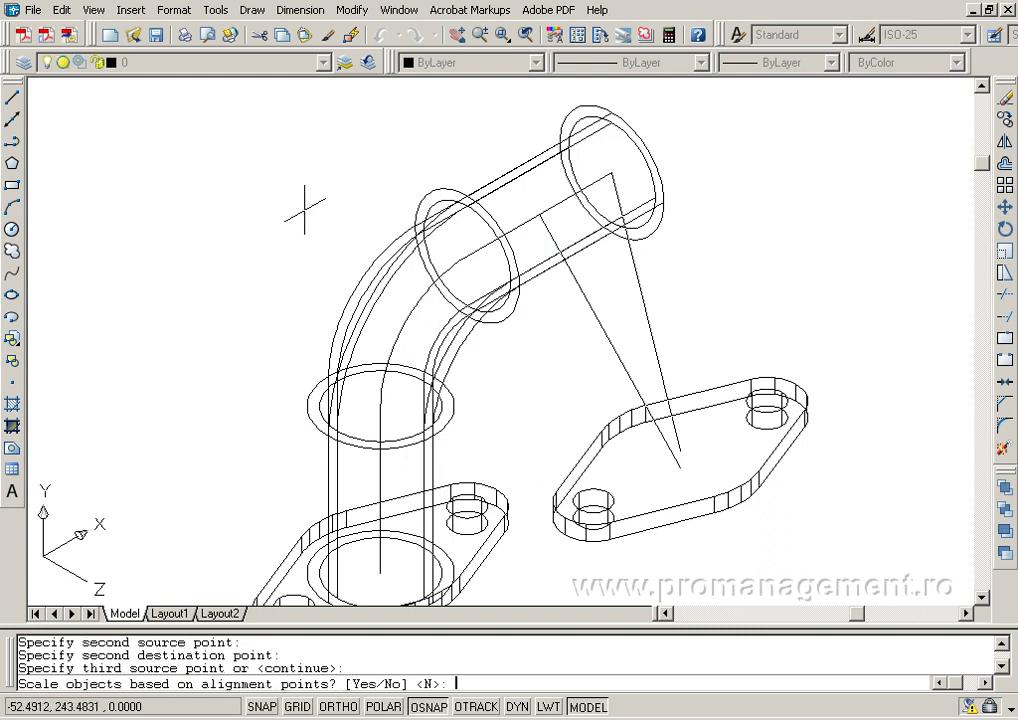
{"action": "type", "text": "n"}
{"action": "key", "text": "Return"}
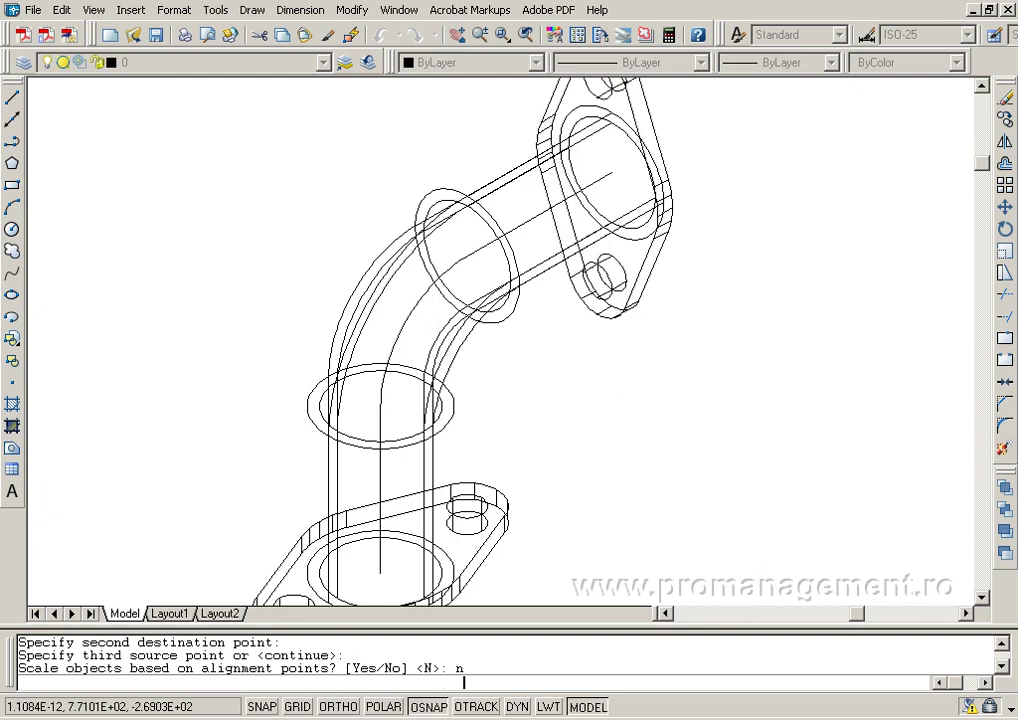
Step: Orbit and zoom the model to see the pipe with both flanges from another side
{"action": "left_click", "coordinate": [104, 10]}
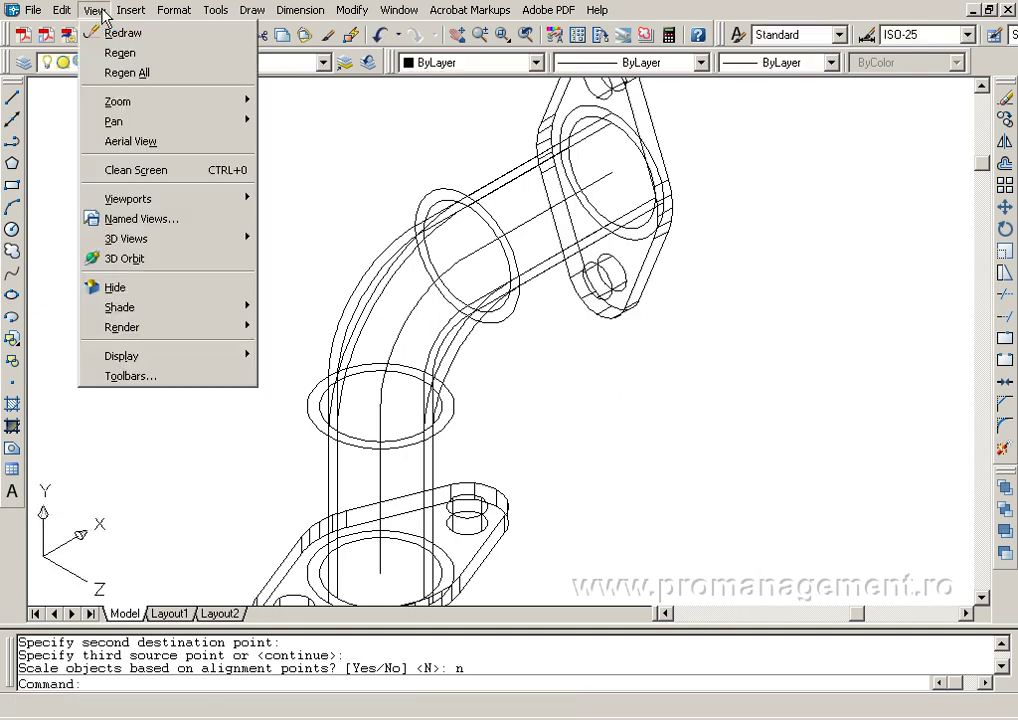
{"action": "left_click", "coordinate": [130, 326]}
{"action": "mouse_move", "coordinate": [362, 335]}
{"action": "left_mouse_down"}
{"action": "mouse_move", "coordinate": [561, 418]}
{"action": "mouse_move", "coordinate": [550, 403]}
{"action": "mouse_move", "coordinate": [331, 400]}
{"action": "left_mouse_up"}
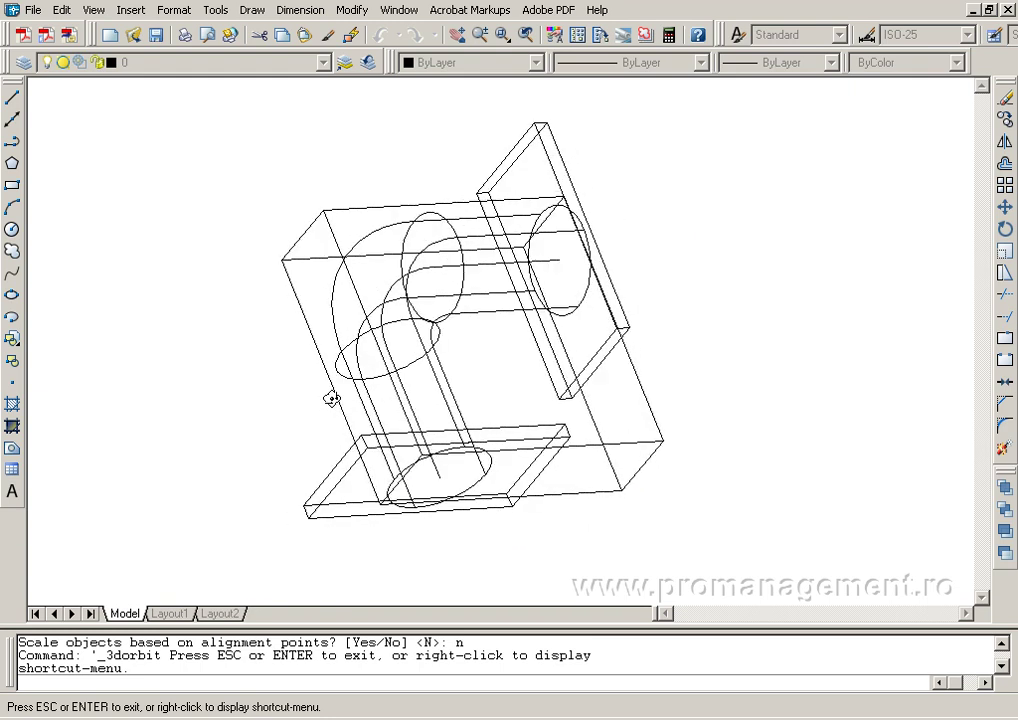
{"action": "left_click_drag", "start_coordinate": [305, 303], "coordinate": [393, 403]}
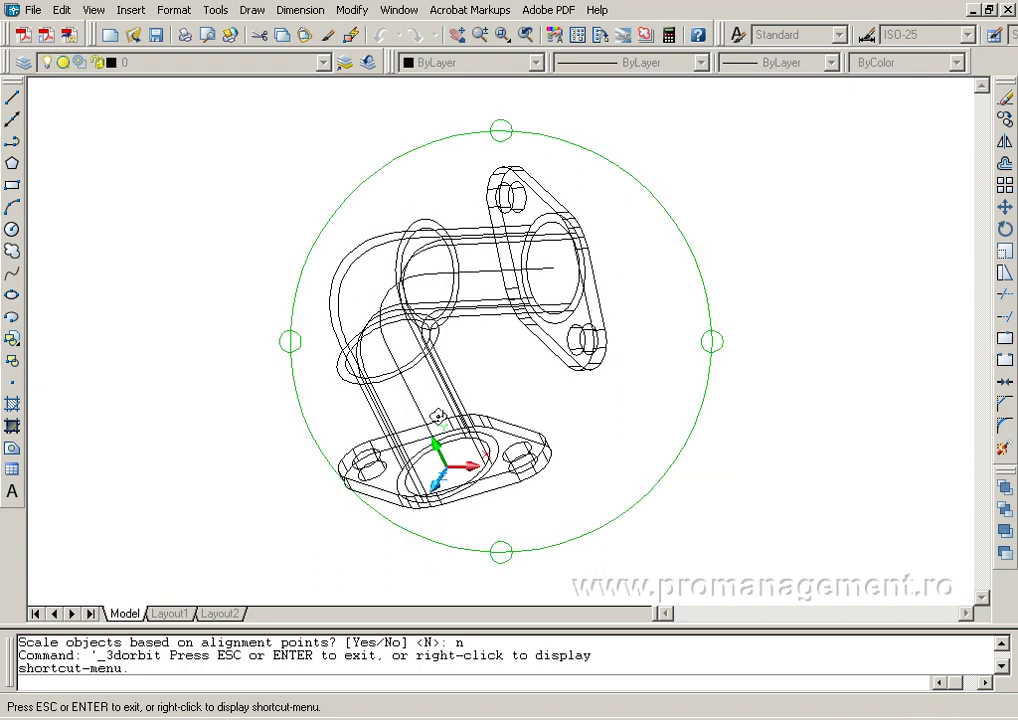
{"action": "key", "text": "Escape"}
{"action": "scroll", "coordinate": [474, 380], "scroll_direction": "up", "scroll_amount": 4}
{"action": "scroll", "coordinate": [474, 380], "scroll_direction": "down", "scroll_amount": 4}
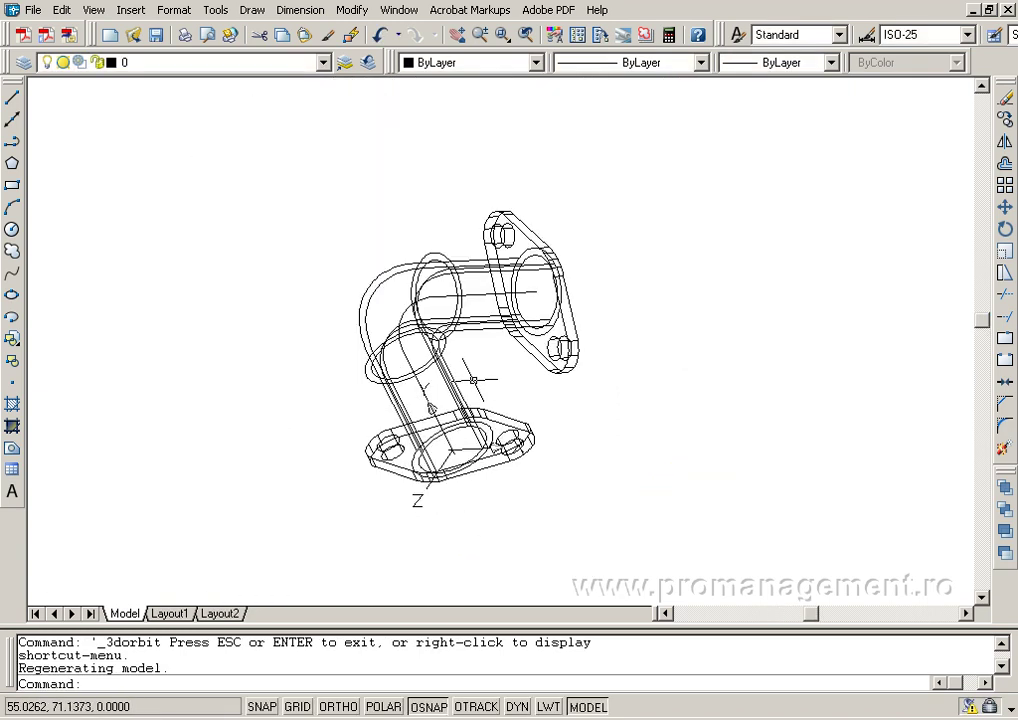
{"action": "scroll", "coordinate": [474, 380], "scroll_direction": "up", "scroll_amount": 2}
{"action": "type", "text": "subtract"}
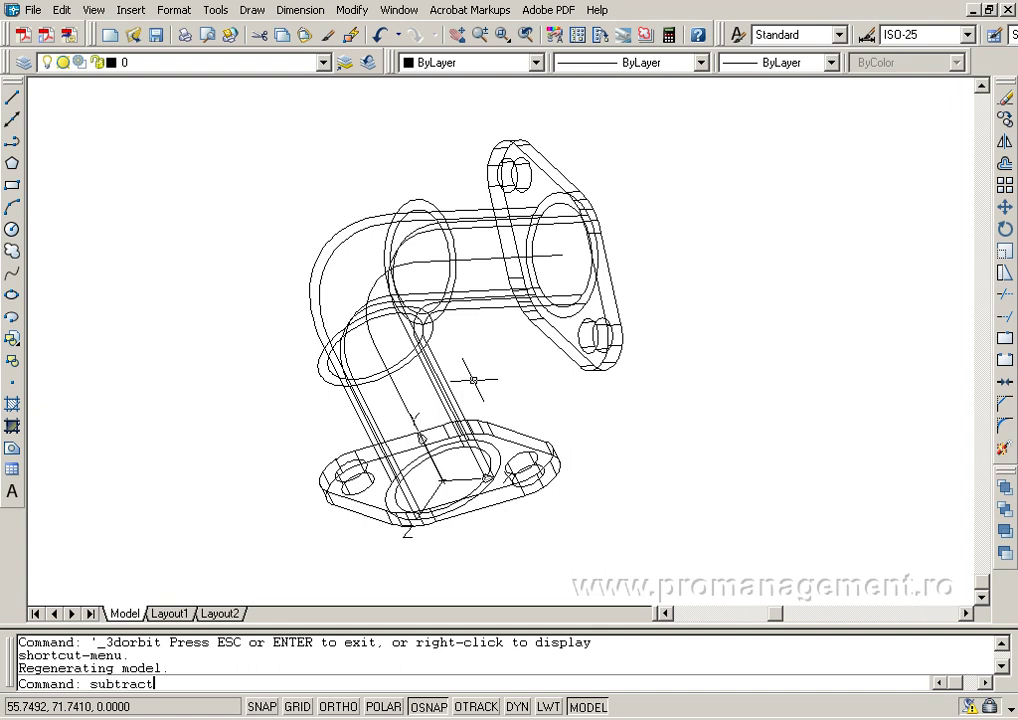
Step: Subtract the inner bore solid from the lower flange, upper flange and outer bent pipe
{"action": "key", "text": "Return"}
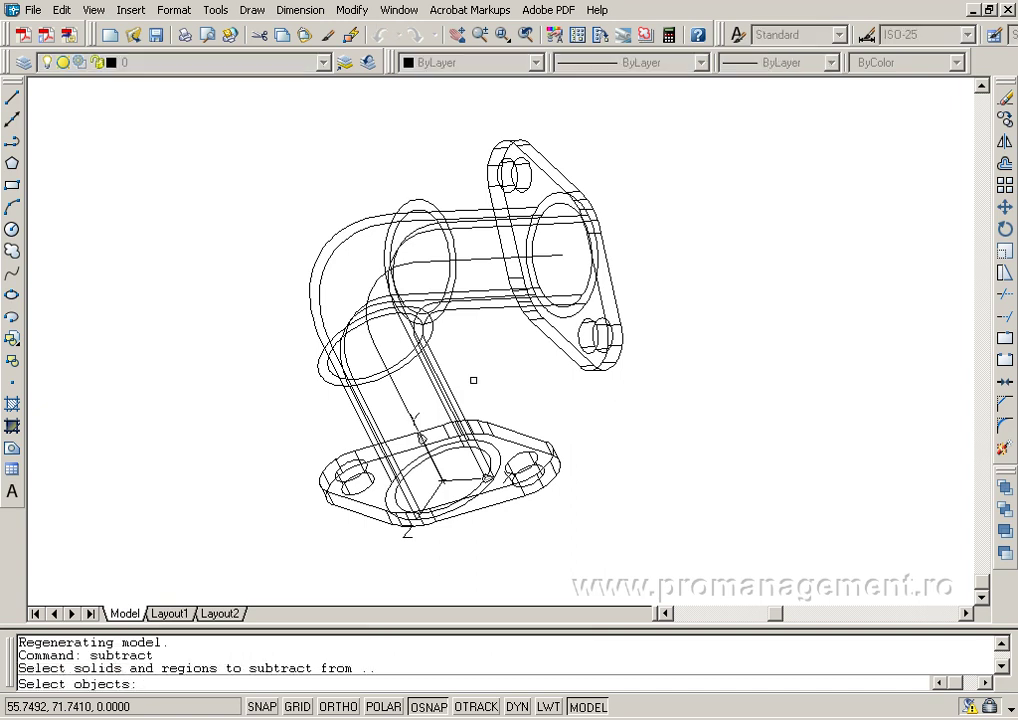
{"action": "left_click", "coordinate": [495, 428]}
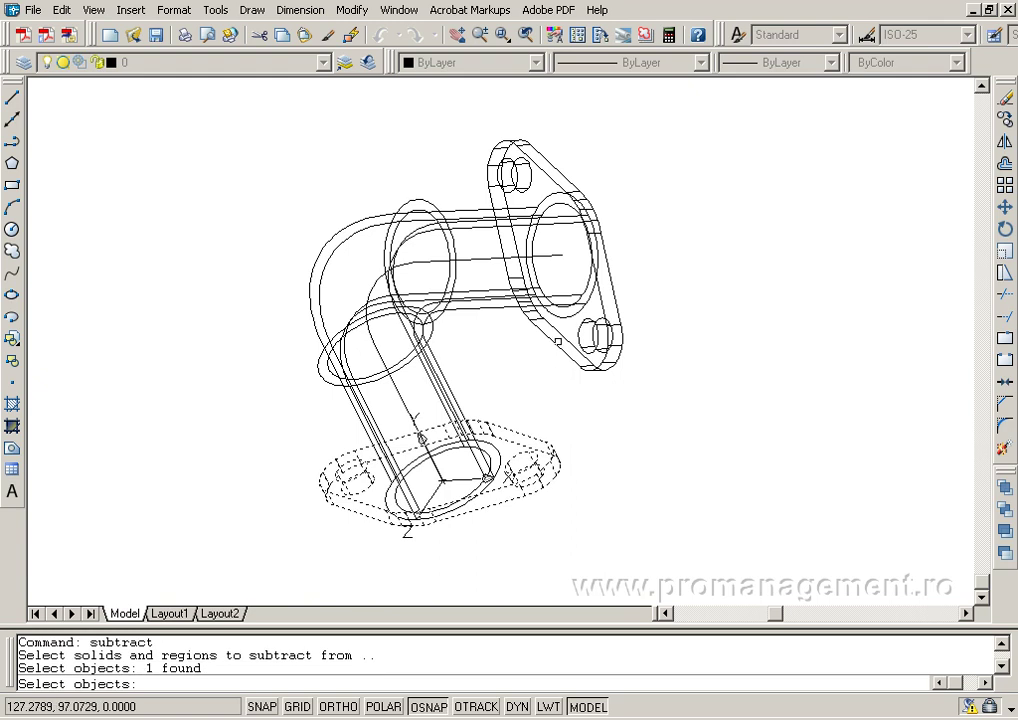
{"action": "left_click", "coordinate": [557, 334]}
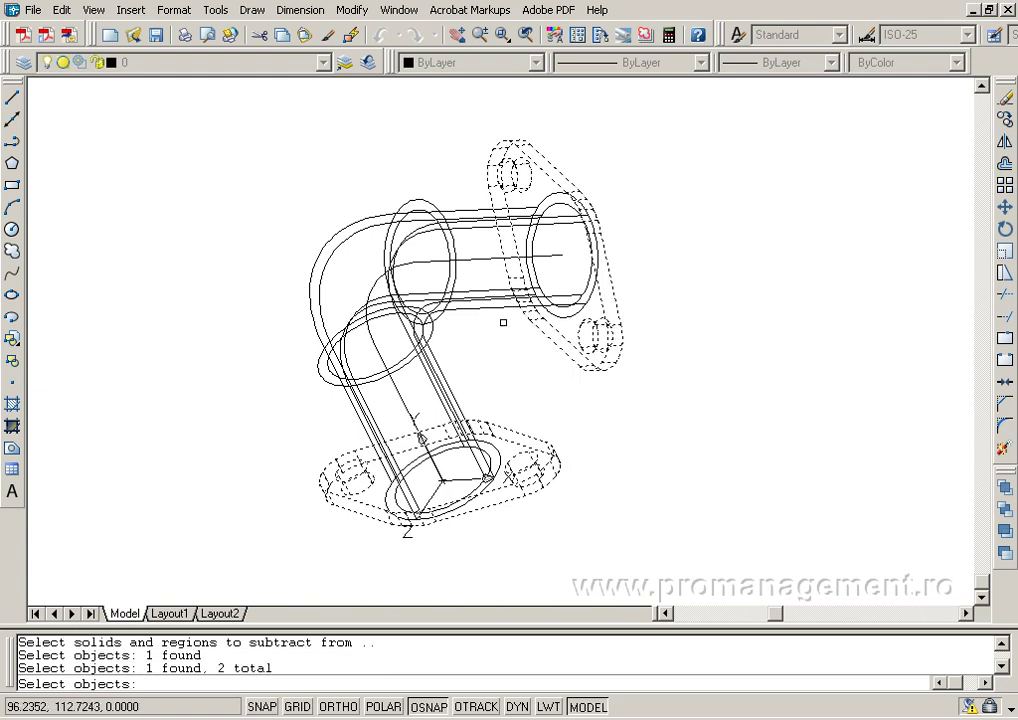
{"action": "left_click", "coordinate": [499, 307]}
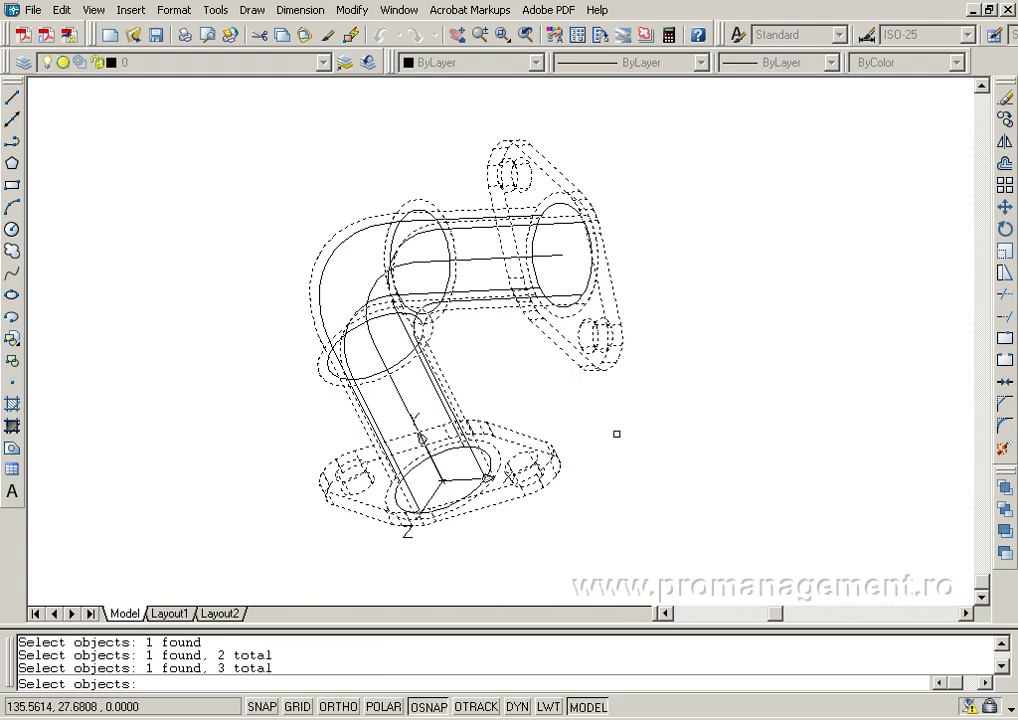
{"action": "key", "text": "Return"}
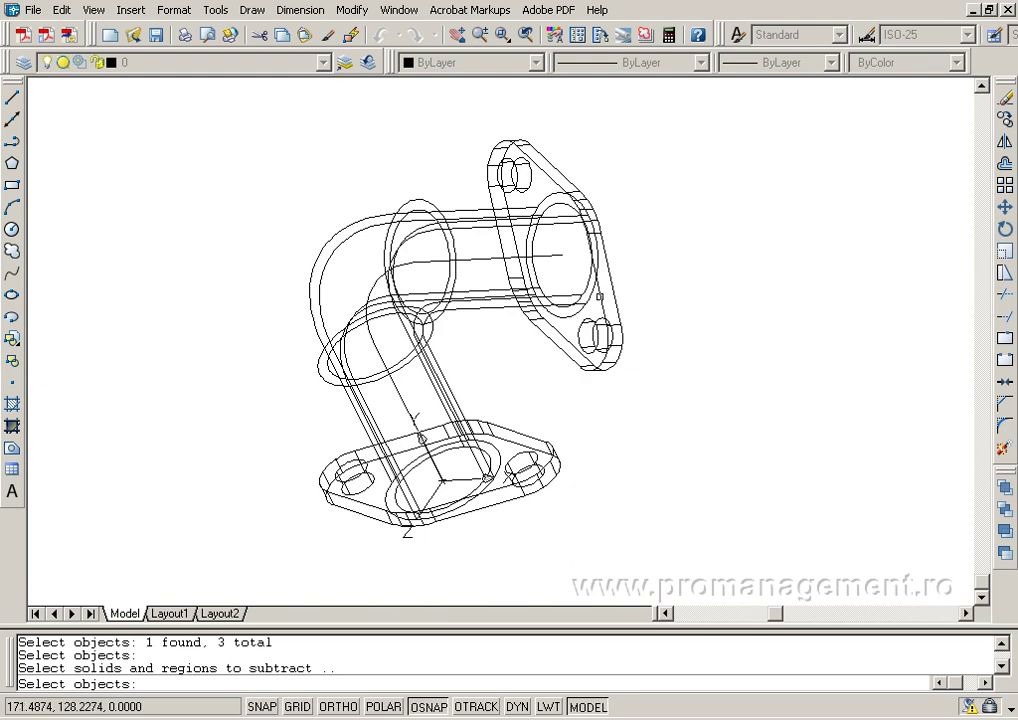
{"action": "left_click", "coordinate": [586, 282]}
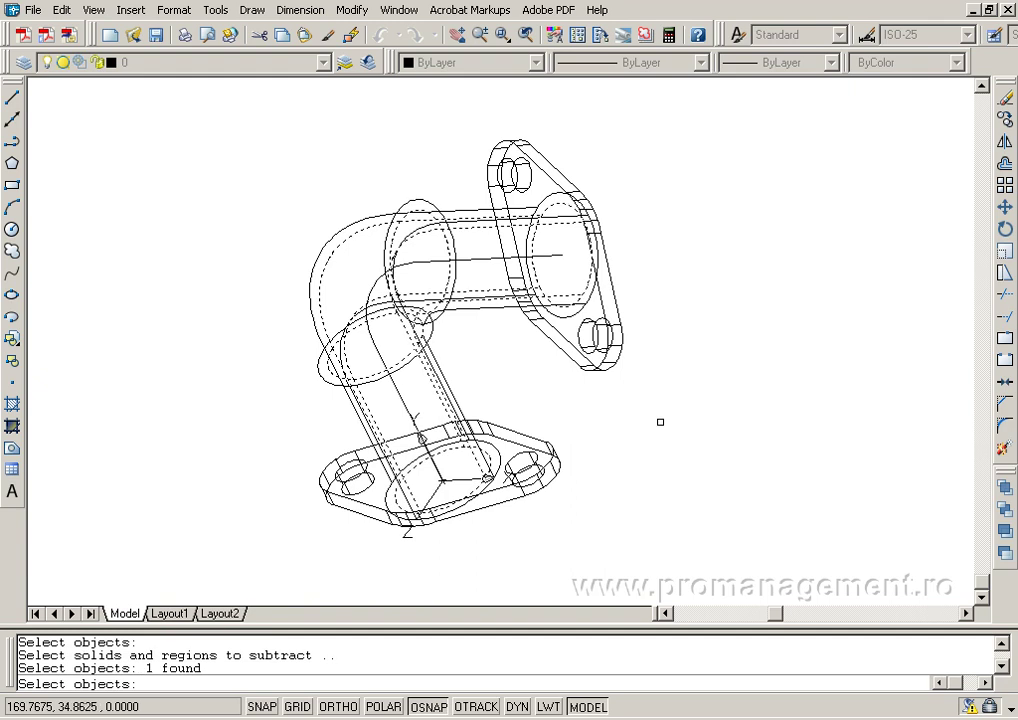
{"action": "key", "text": "Return"}
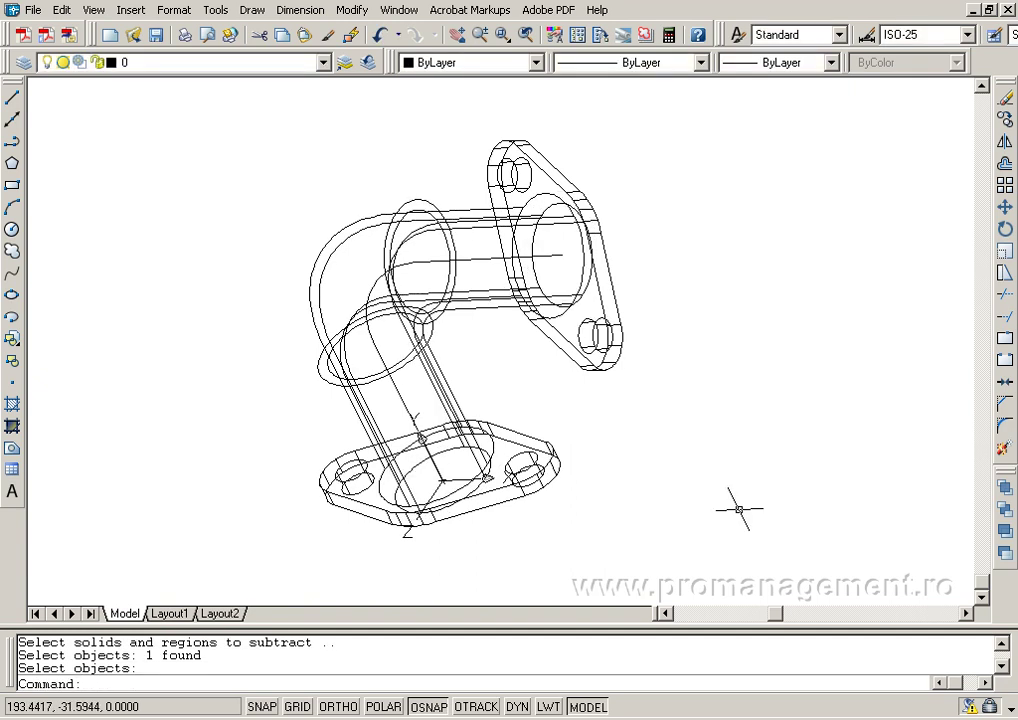
Step: Delete the leftover path line and fillet the bottom flange's bore edge with radius 3
{"action": "left_click", "coordinate": [556, 257]}
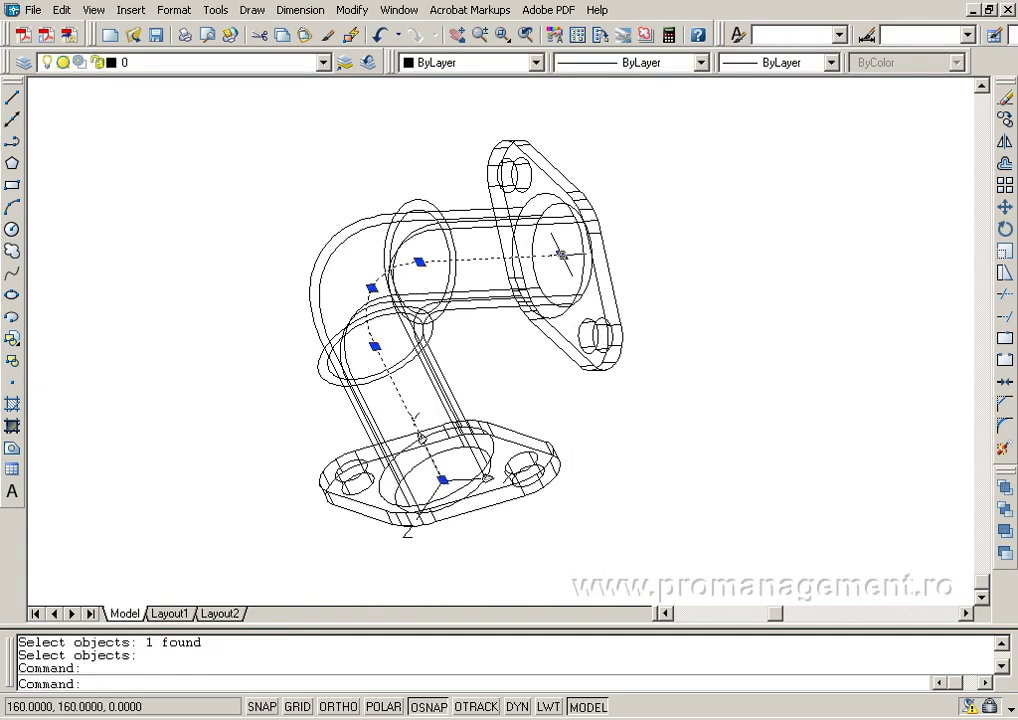
{"action": "key", "text": "Delete"}
{"action": "type", "text": "fille"}
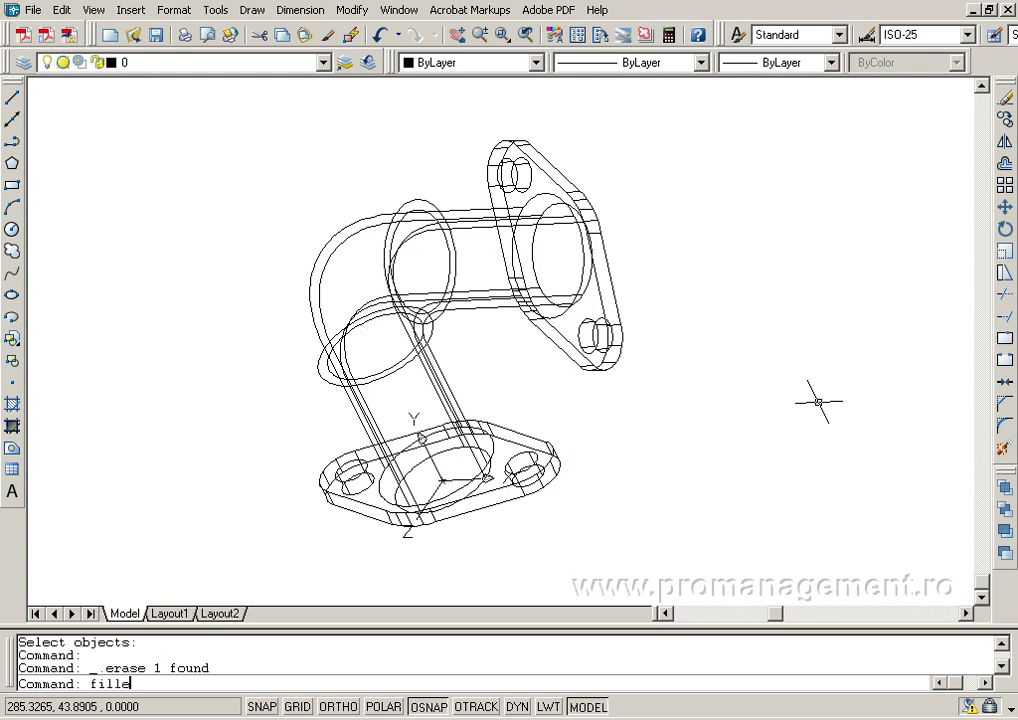
{"action": "type", "text": "t"}
{"action": "key", "text": "Return"}
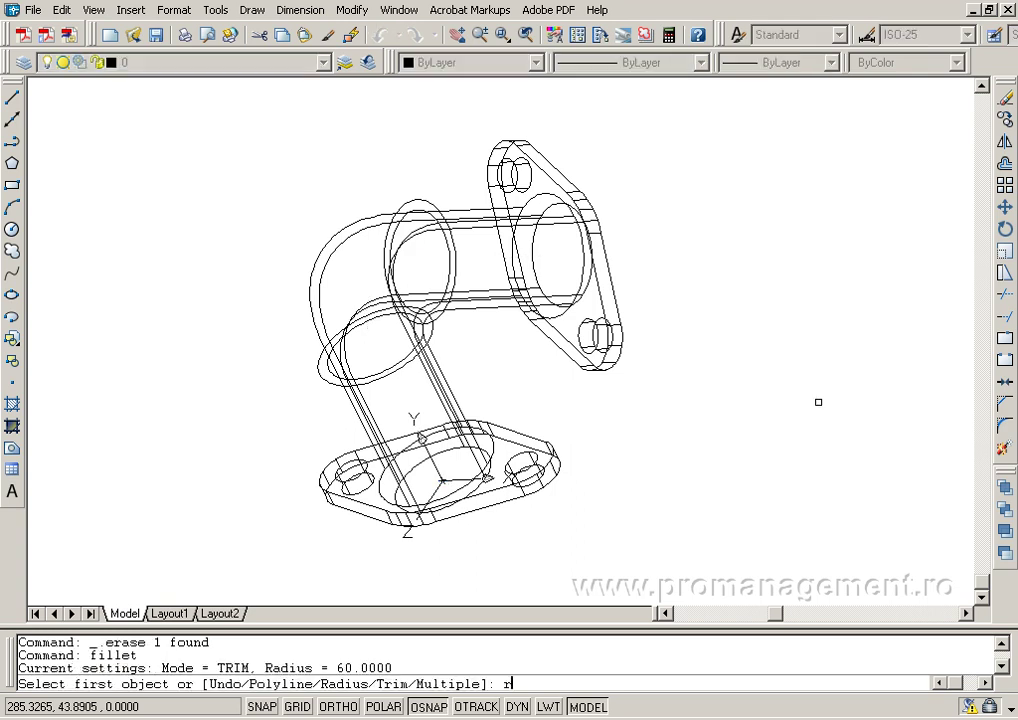
{"action": "type", "text": "r"}
{"action": "key", "text": "Return"}
{"action": "key", "text": "Return"}
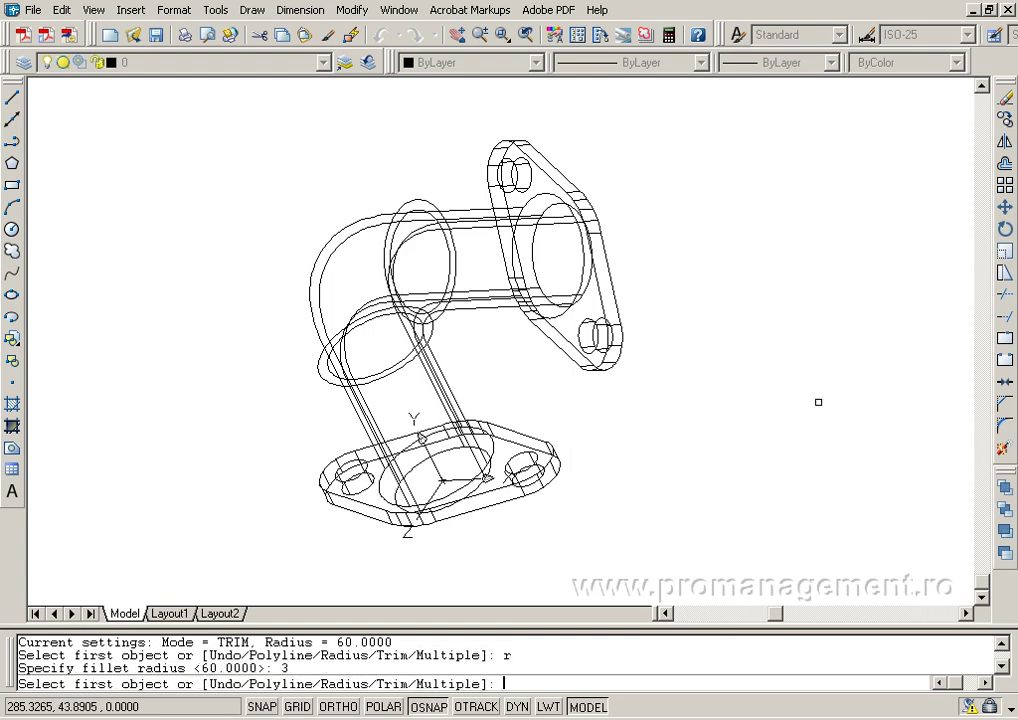
{"action": "left_click", "coordinate": [385, 478]}
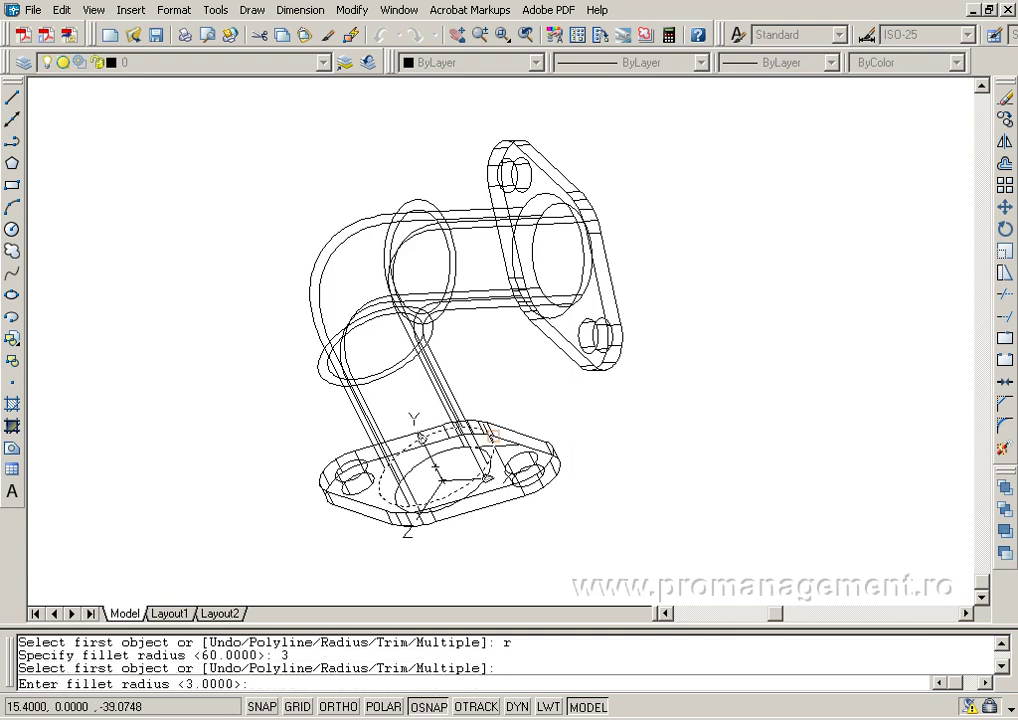
{"action": "key", "text": "Return"}
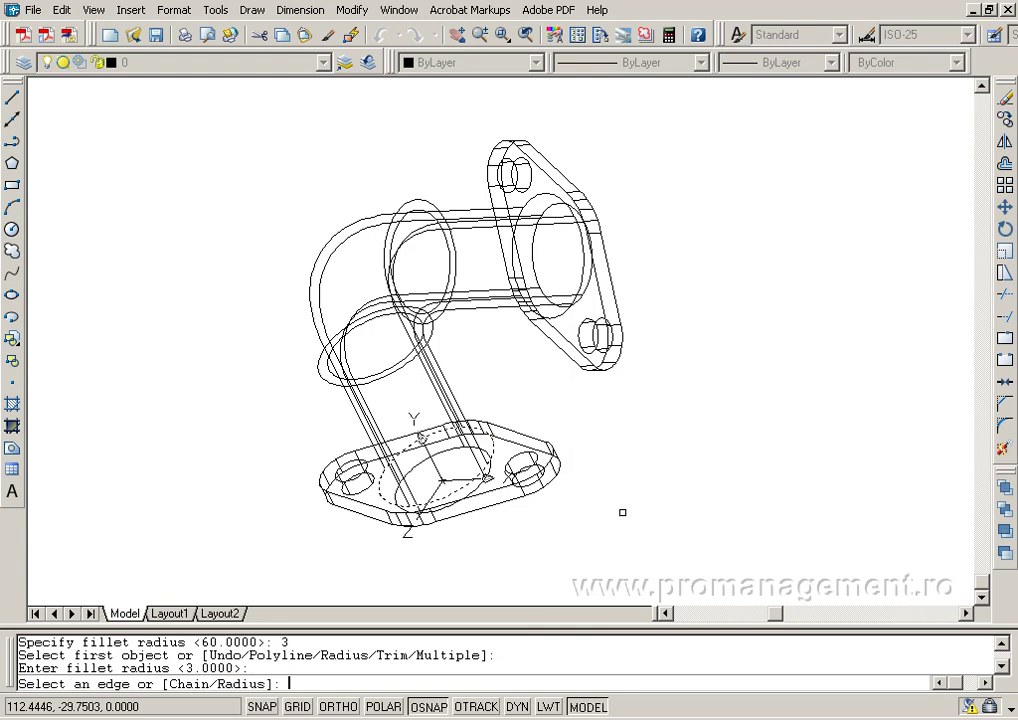
{"action": "key", "text": "Return"}
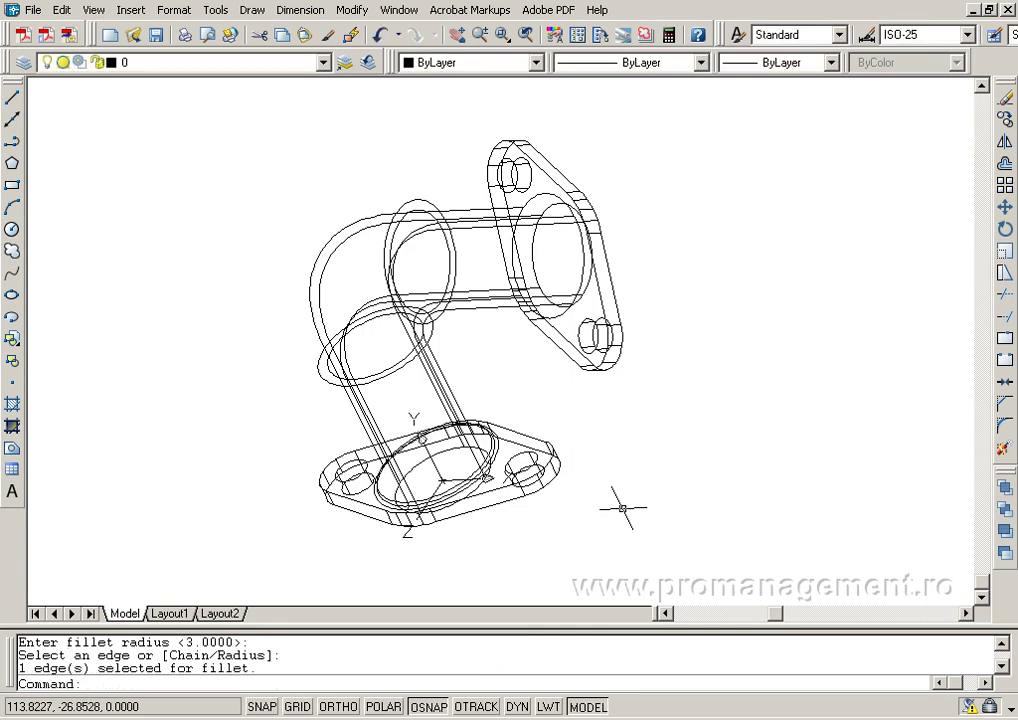
{"action": "type", "text": "fillet"}
Step: Fillet the upper flange's bore edge with radius 3, then select the whole model
{"action": "key", "text": "Return"}
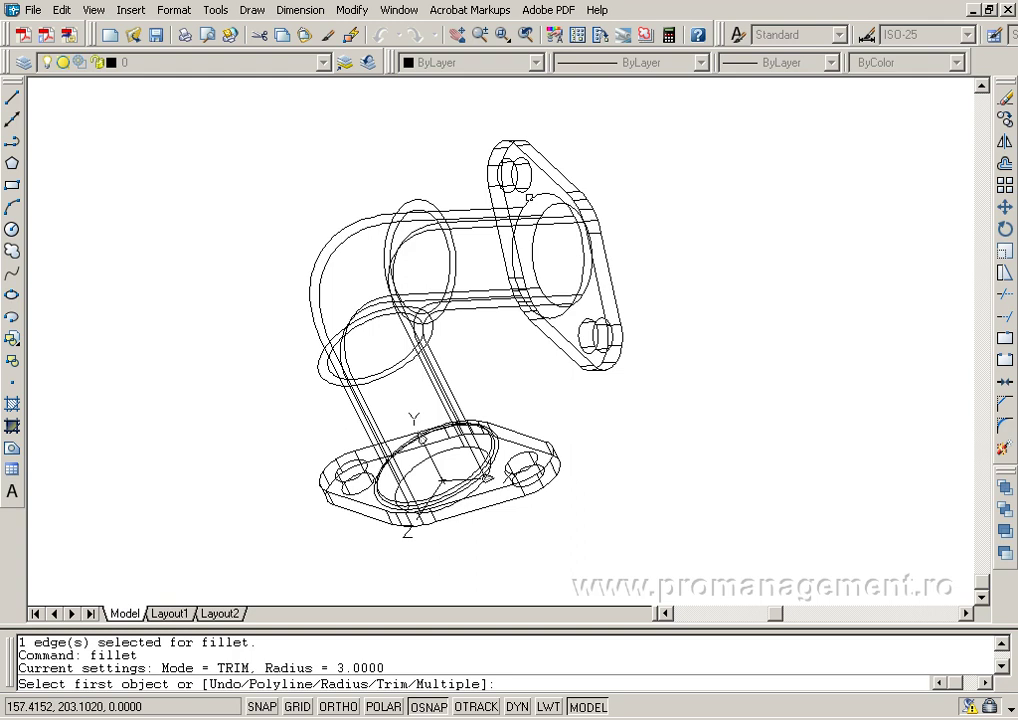
{"action": "left_click", "coordinate": [547, 256]}
{"action": "key", "text": "Return"}
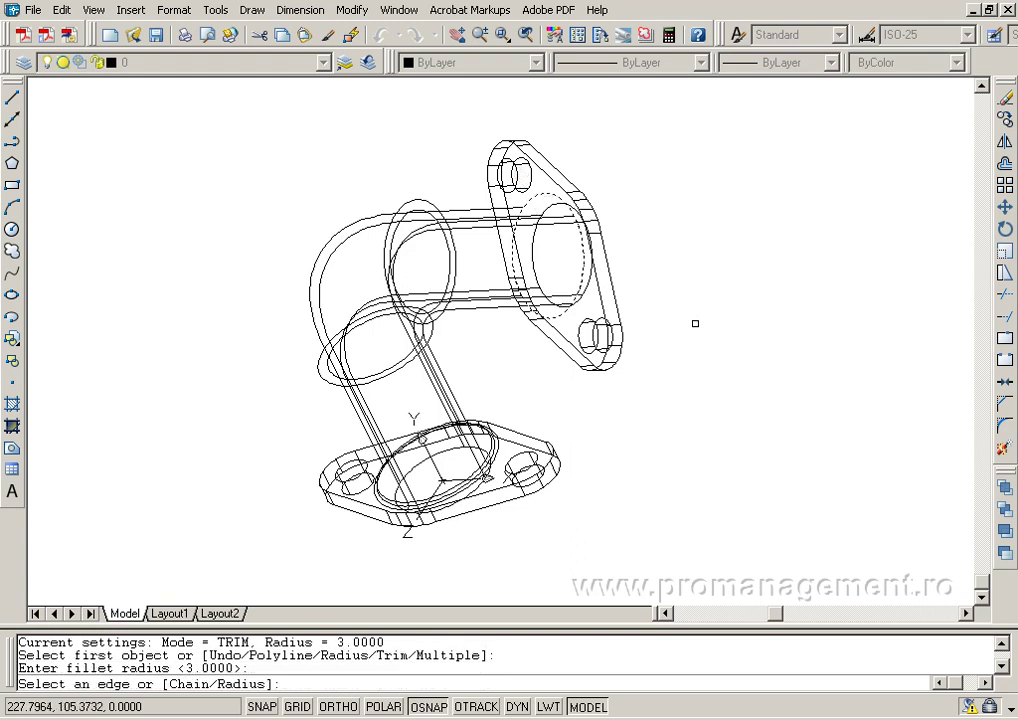
{"action": "key", "text": "Return"}
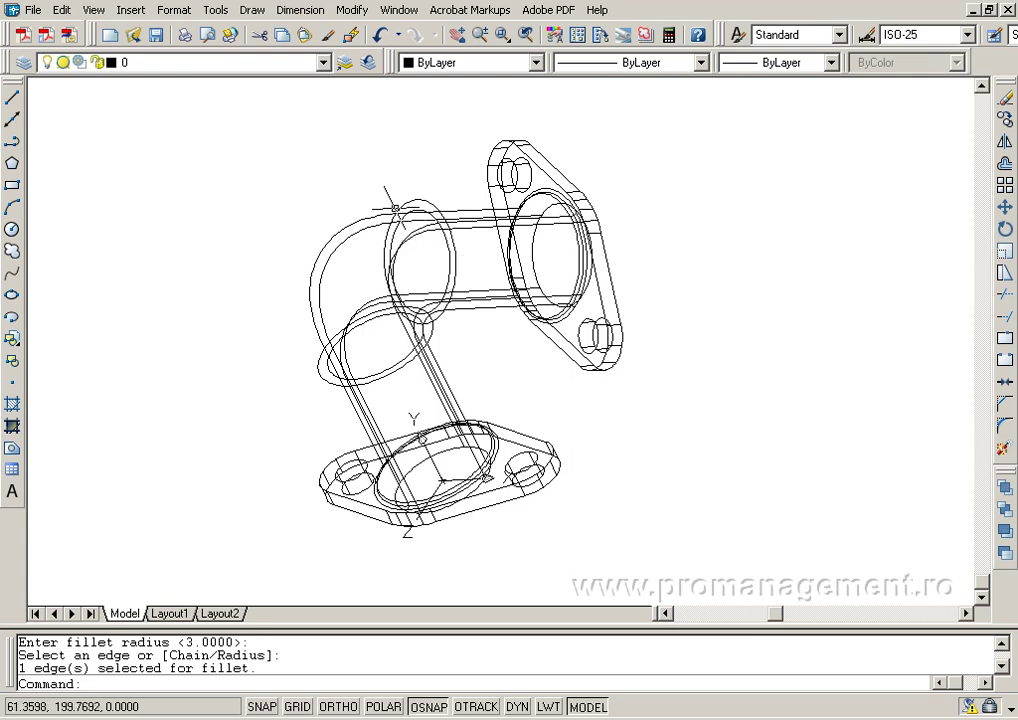
{"action": "key", "text": "ctrl+a"}
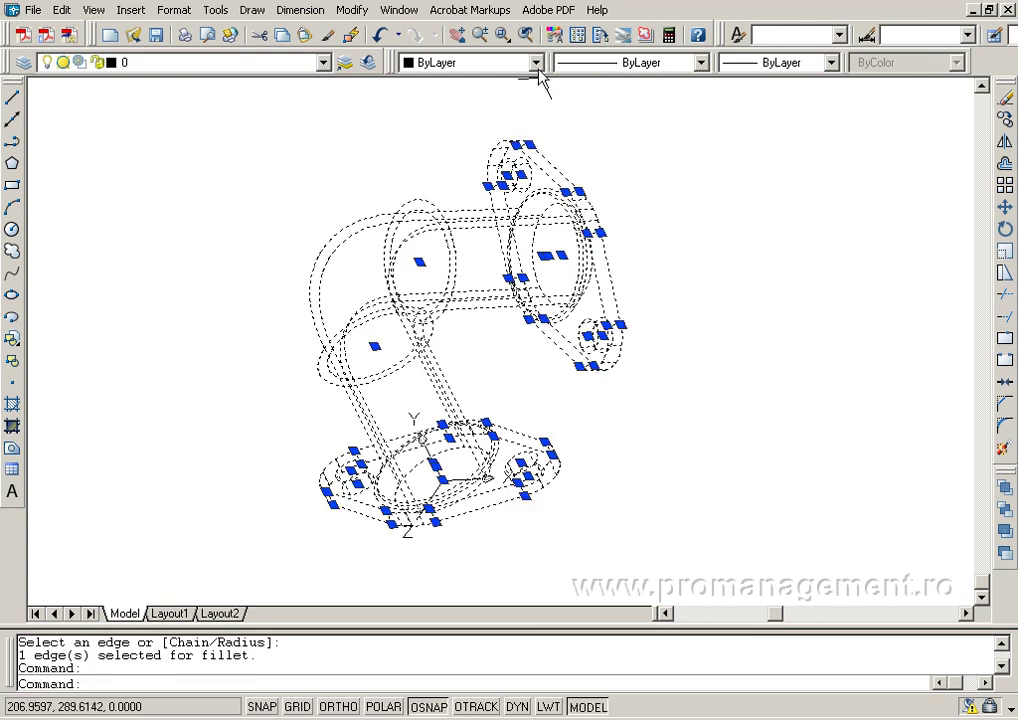
Step: Colour the entire model yellow and display it Gouraud shaded with edges on
{"action": "left_click", "coordinate": [536, 63]}
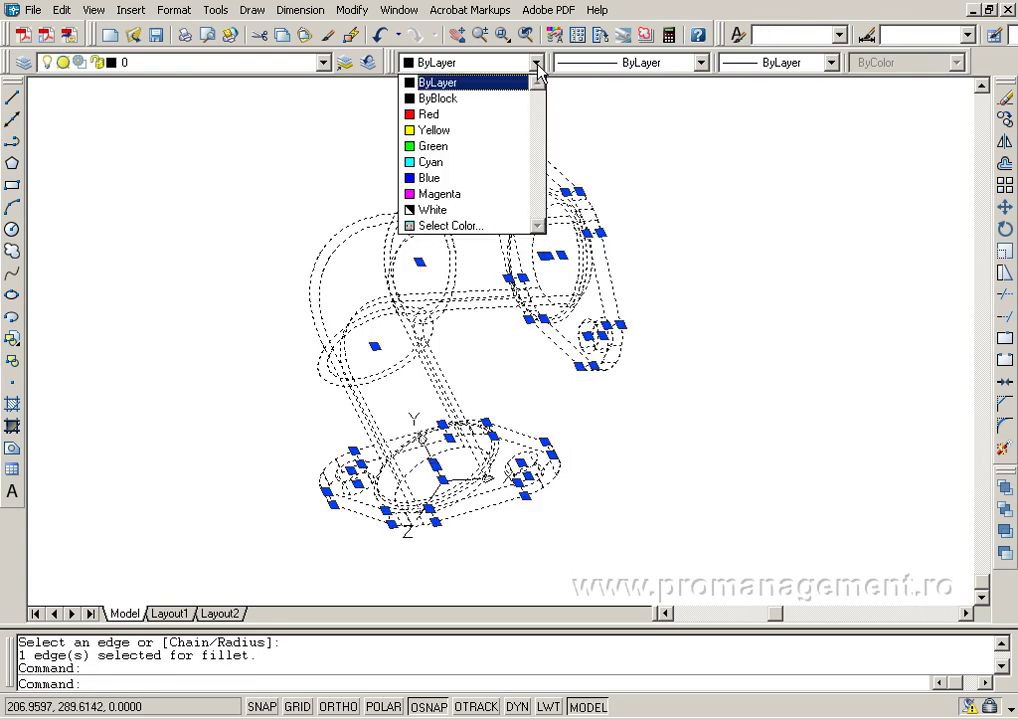
{"action": "left_click", "coordinate": [465, 140]}
{"action": "key", "text": "Escape"}
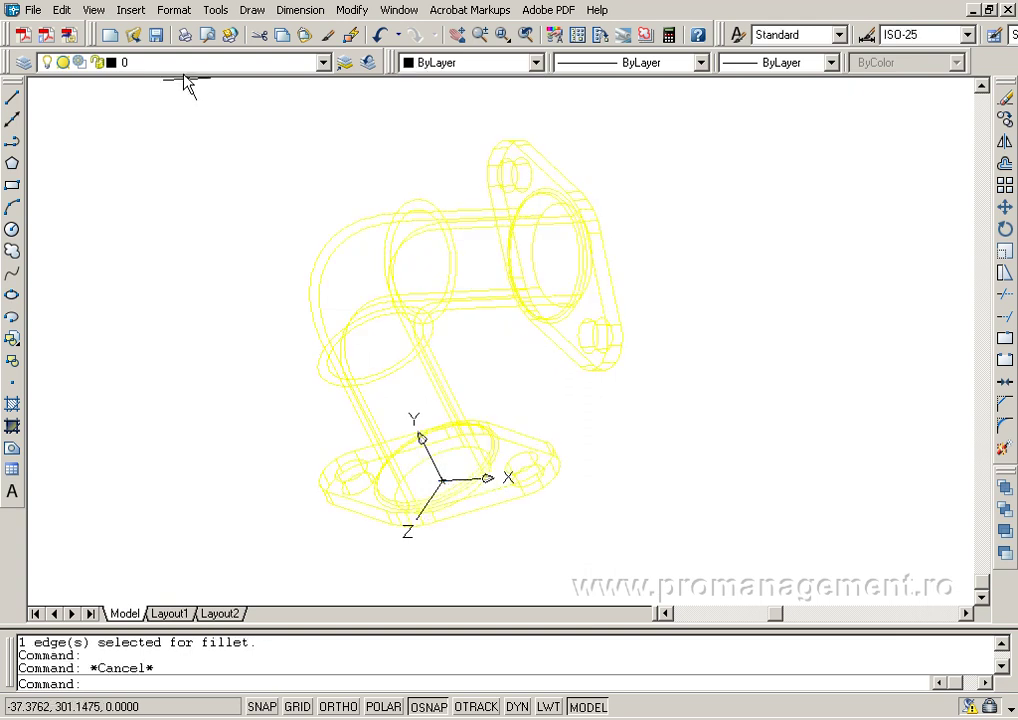
{"action": "left_click", "coordinate": [94, 10]}
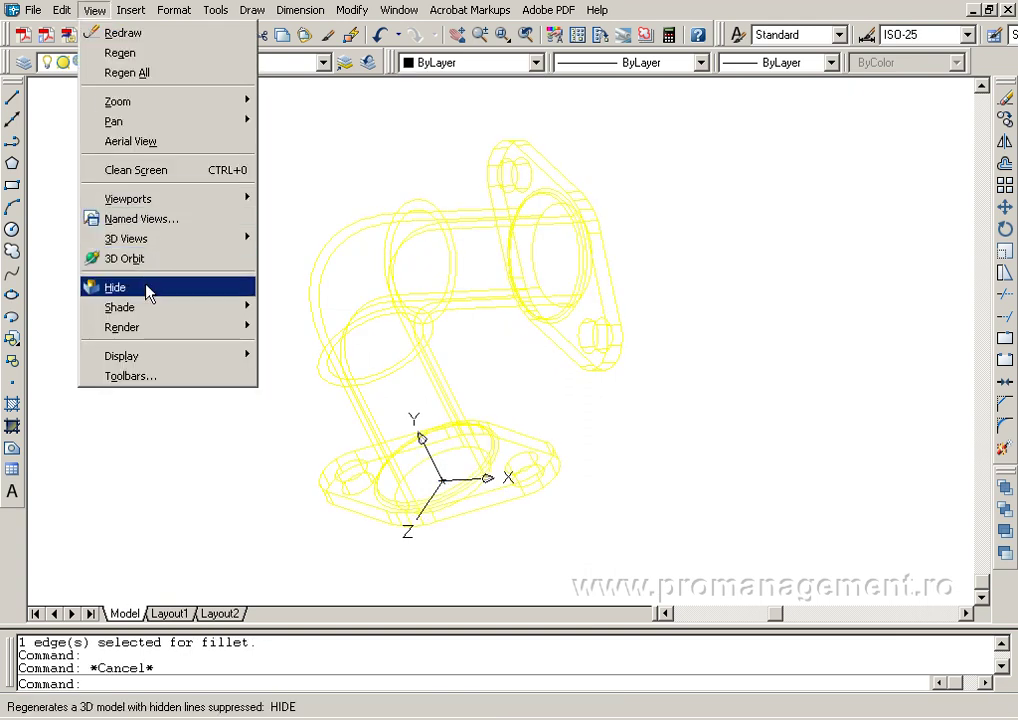
{"action": "mouse_move", "coordinate": [120, 307]}
{"action": "left_click", "coordinate": [314, 430]}
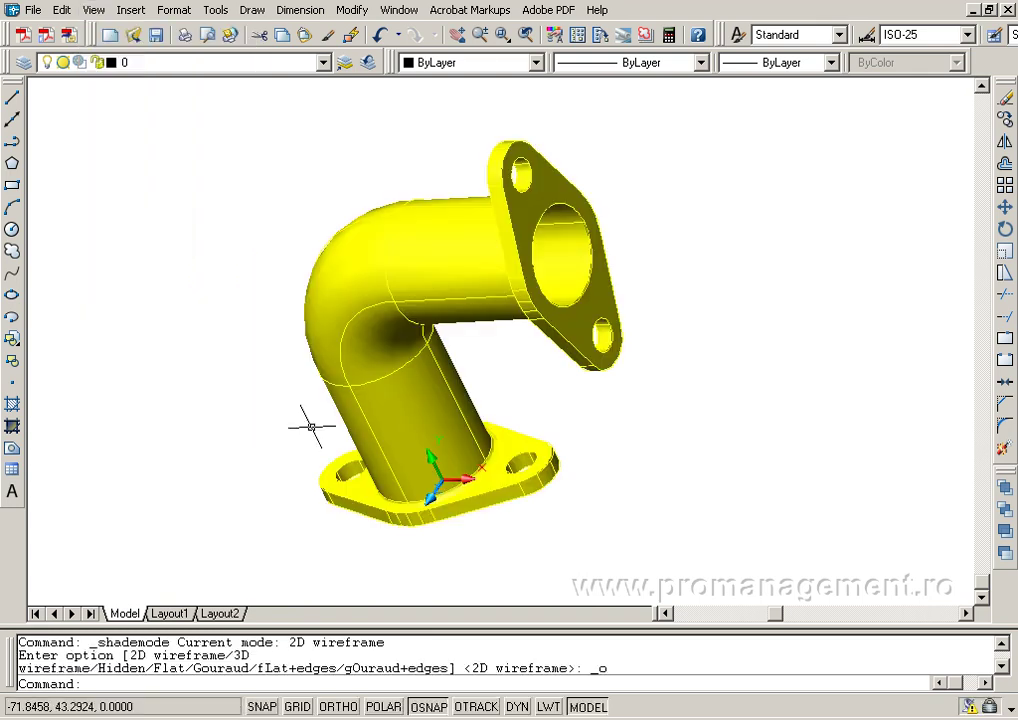
Step: Orbit around the shaded pipe, ending on an upright side-on view of the bend
{"action": "left_click", "coordinate": [94, 10]}
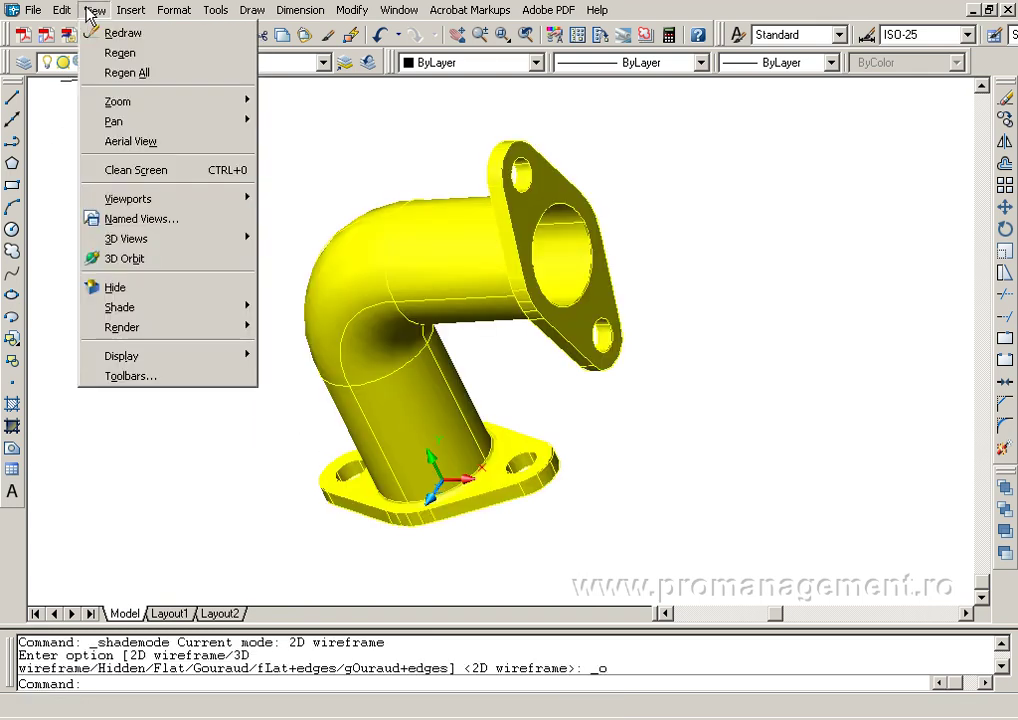
{"action": "left_click", "coordinate": [126, 259]}
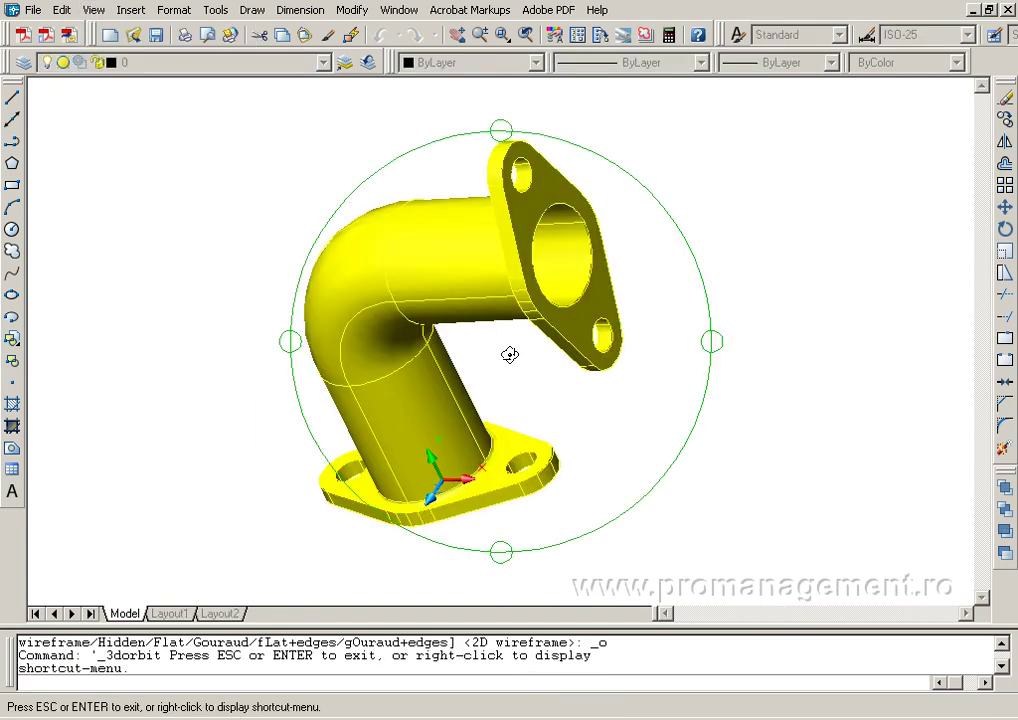
{"action": "left_click_drag", "start_coordinate": [710, 345], "coordinate": [402, 345]}
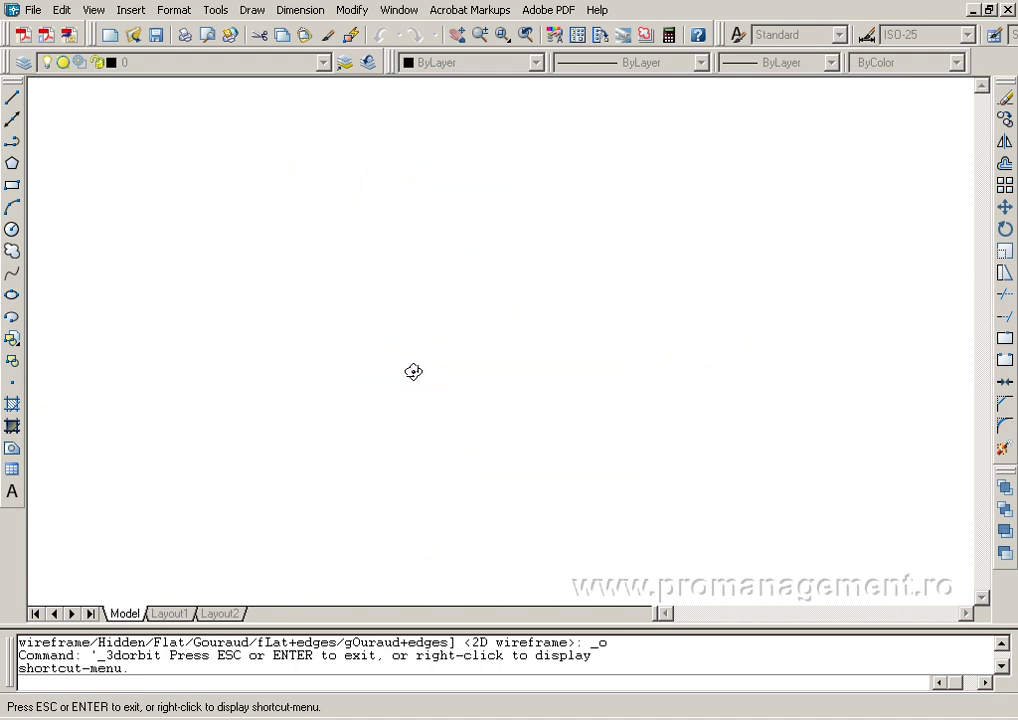
{"action": "left_click_drag", "start_coordinate": [484, 477], "coordinate": [484, 300]}
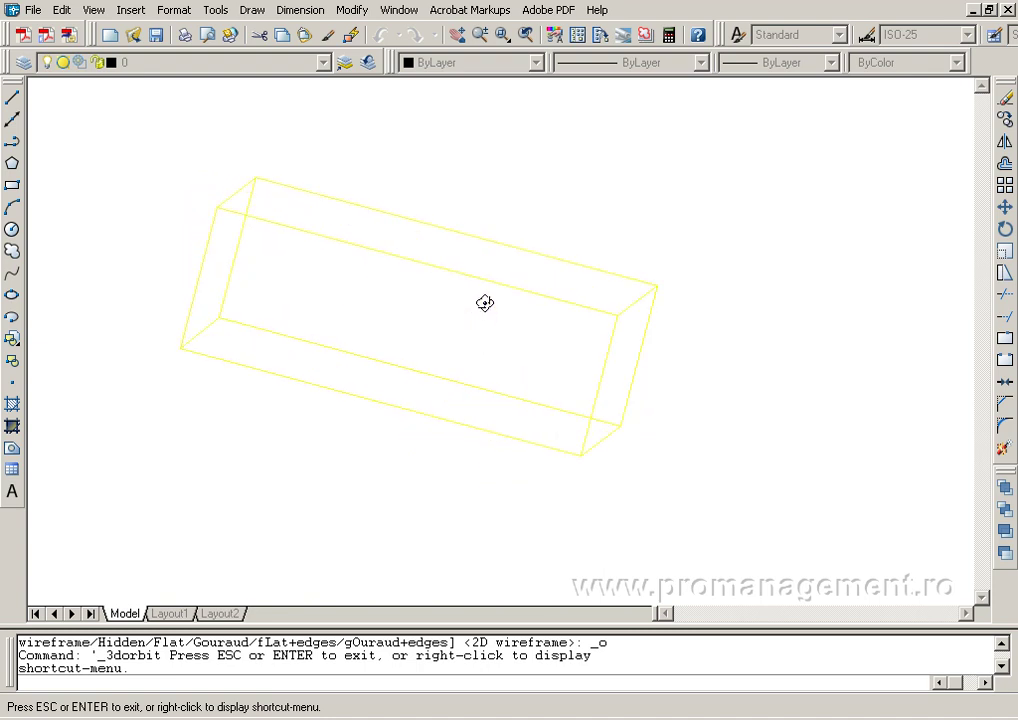
{"action": "mouse_move", "coordinate": [404, 454]}
{"action": "left_mouse_down"}
{"action": "mouse_move", "coordinate": [388, 448]}
{"action": "mouse_move", "coordinate": [416, 336]}
{"action": "left_mouse_up"}
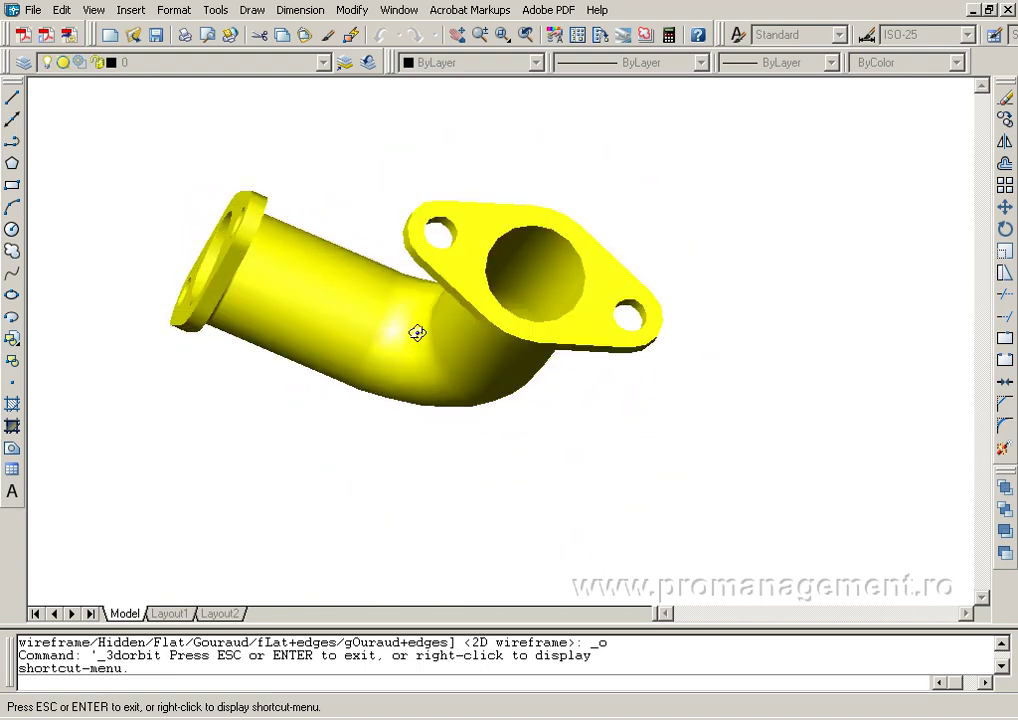
{"action": "mouse_move", "coordinate": [314, 382]}
{"action": "left_mouse_down"}
{"action": "mouse_move", "coordinate": [379, 364]}
{"action": "mouse_move", "coordinate": [468, 377]}
{"action": "mouse_move", "coordinate": [461, 320]}
{"action": "left_mouse_up"}
{"action": "mouse_move", "coordinate": [461, 213]}
{"action": "left_mouse_down"}
{"action": "mouse_move", "coordinate": [473, 253]}
{"action": "mouse_move", "coordinate": [557, 311]}
{"action": "mouse_move", "coordinate": [416, 274]}
{"action": "mouse_move", "coordinate": [398, 234]}
{"action": "mouse_move", "coordinate": [493, 268]}
{"action": "mouse_move", "coordinate": [557, 220]}
{"action": "mouse_move", "coordinate": [355, 516]}
{"action": "mouse_move", "coordinate": [341, 457]}
{"action": "mouse_move", "coordinate": [386, 345]}
{"action": "mouse_move", "coordinate": [513, 261]}
{"action": "mouse_move", "coordinate": [452, 345]}
{"action": "left_mouse_up"}
{"action": "left_click_drag", "start_coordinate": [523, 418], "coordinate": [504, 319]}
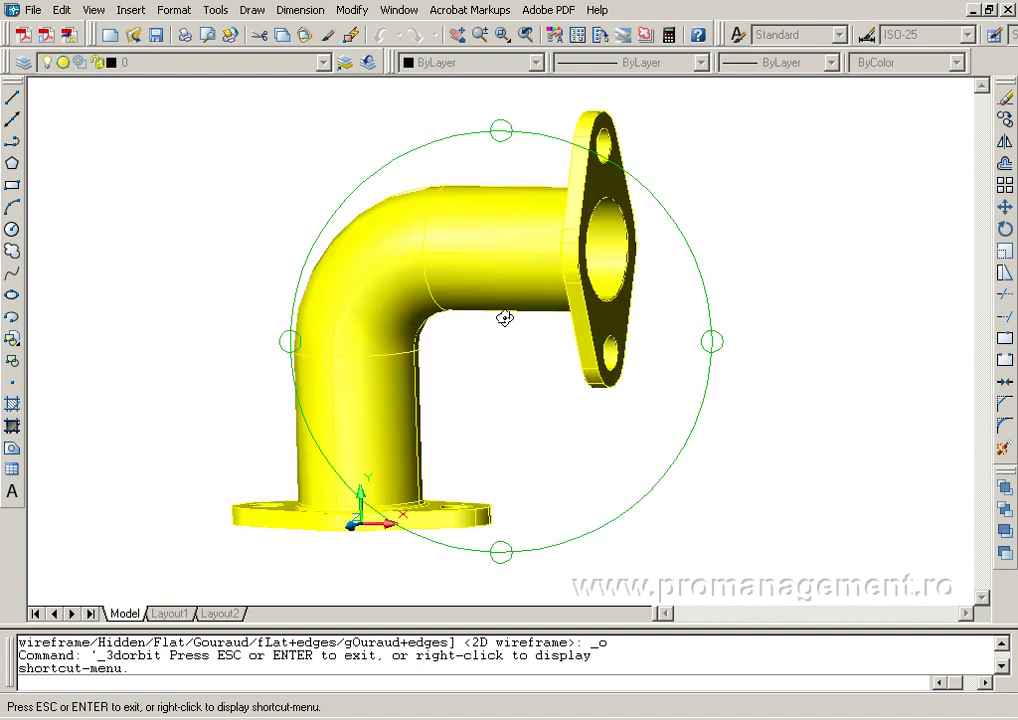
{"action": "key", "text": "Escape"}
Step: Select the pipe solid and change its colour to Green
{"action": "left_click", "coordinate": [495, 212]}
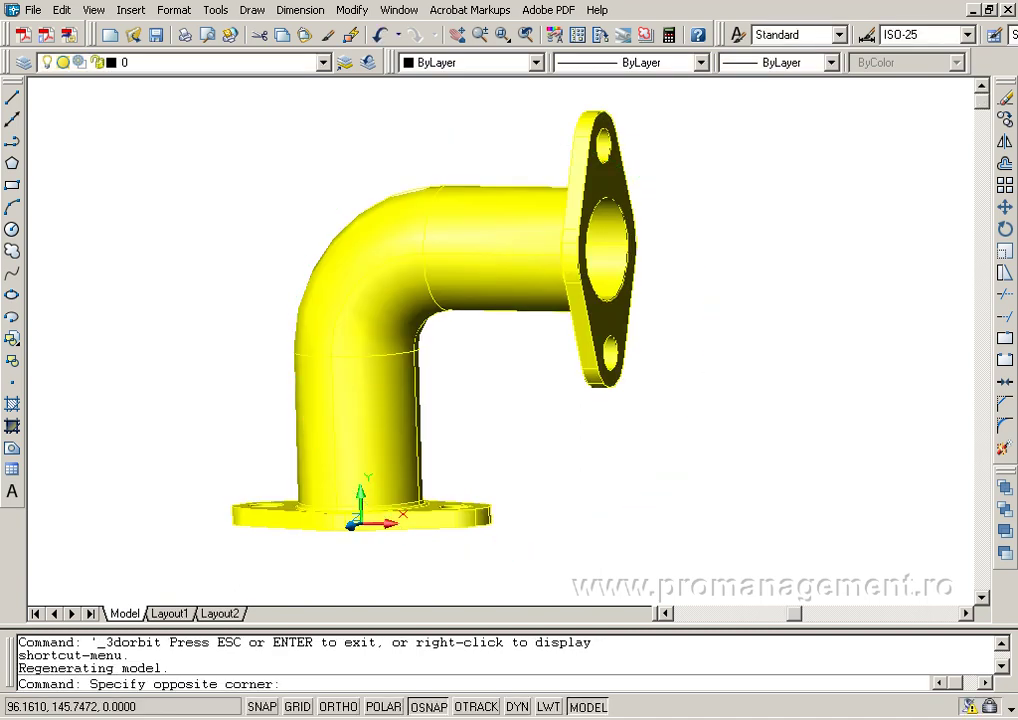
{"action": "left_click", "coordinate": [482, 276]}
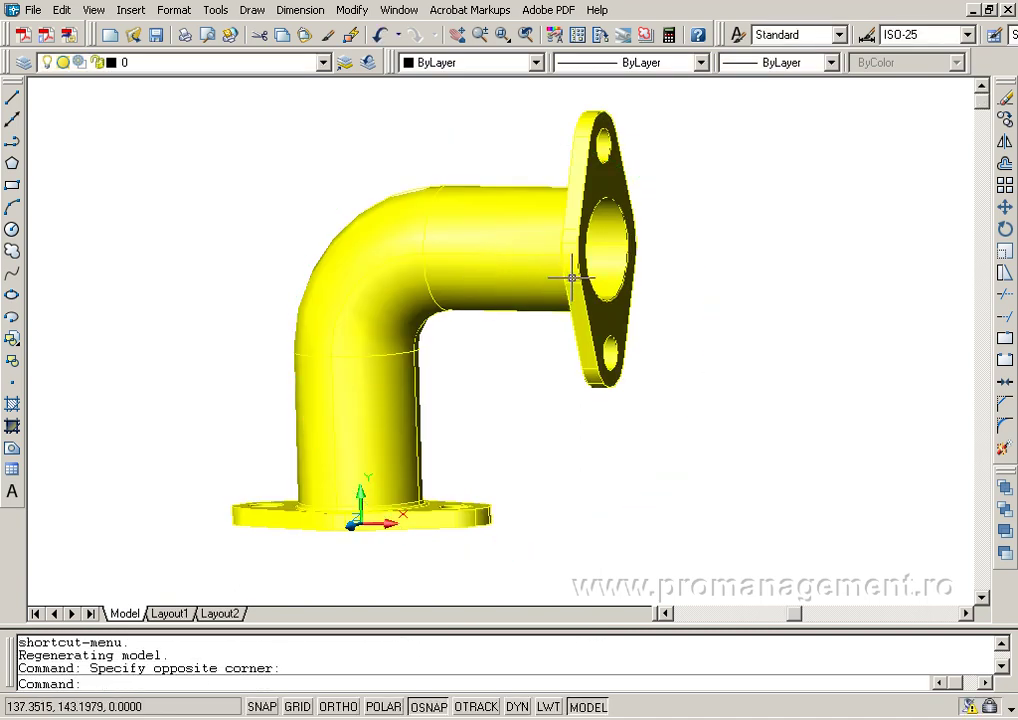
{"action": "left_click", "coordinate": [576, 250]}
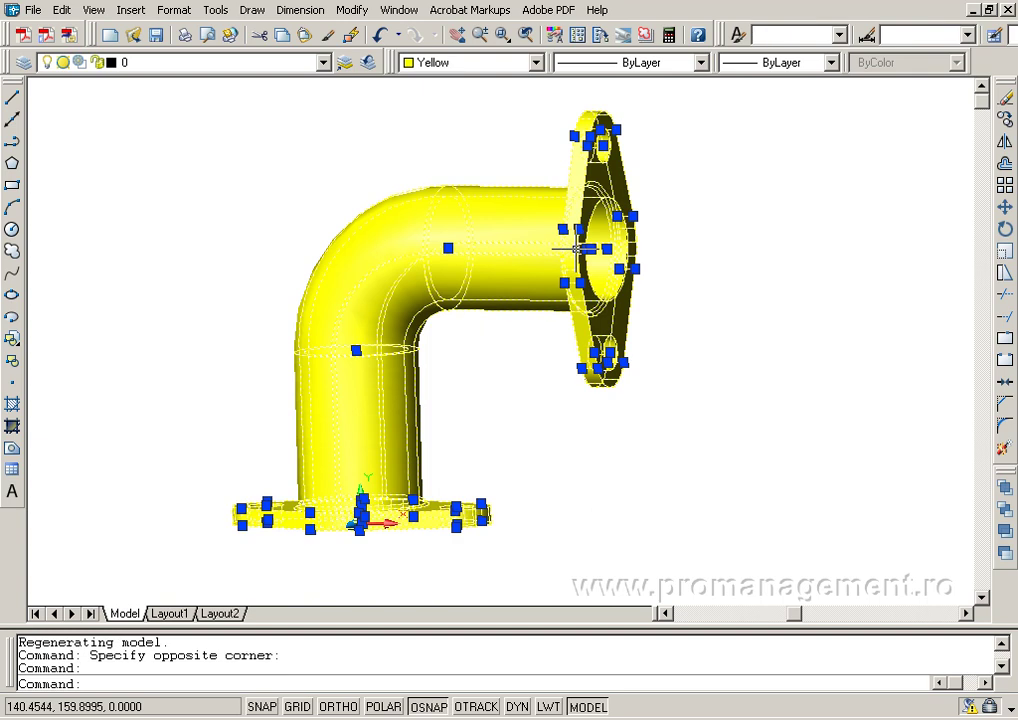
{"action": "left_click", "coordinate": [536, 62]}
{"action": "left_click", "coordinate": [462, 147]}
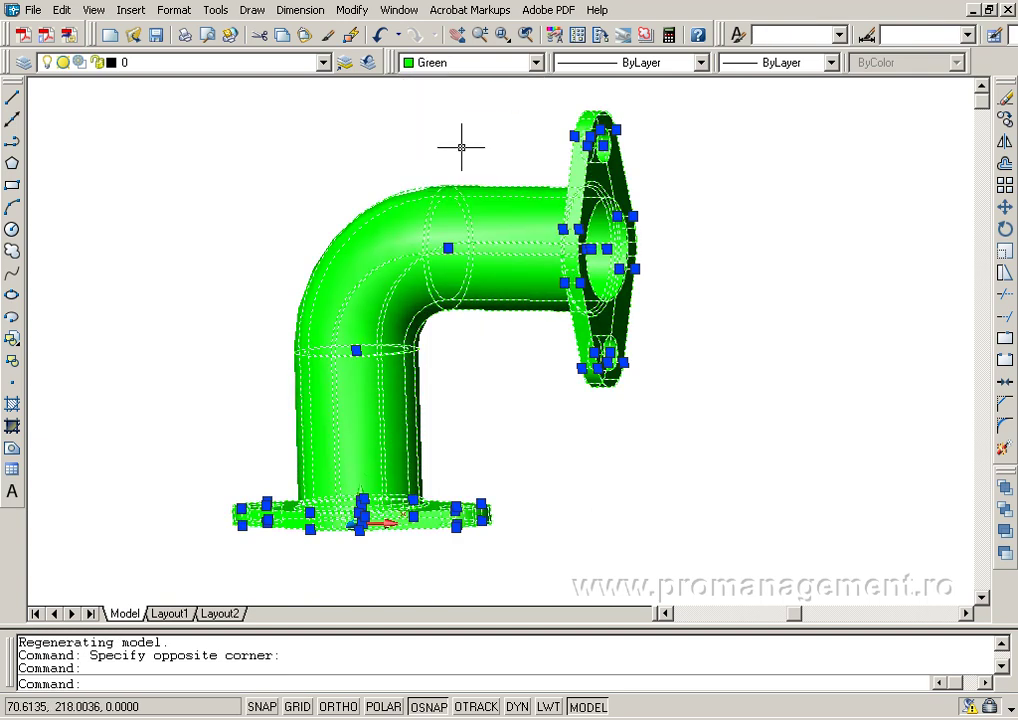